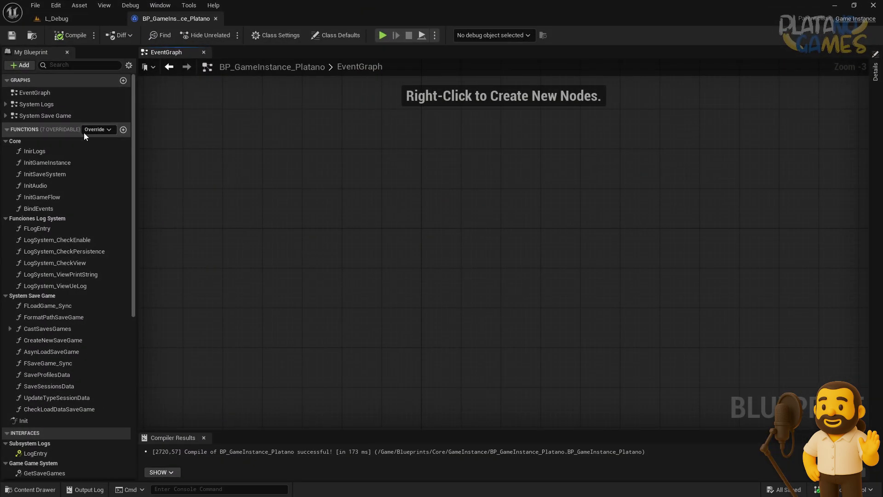
- Open the System Save Game graph and frame the Asyn Load Save Game section
double_click(56, 117)
scroll(305, 308, up, 5)
right_drag(326, 372, 364, 313)
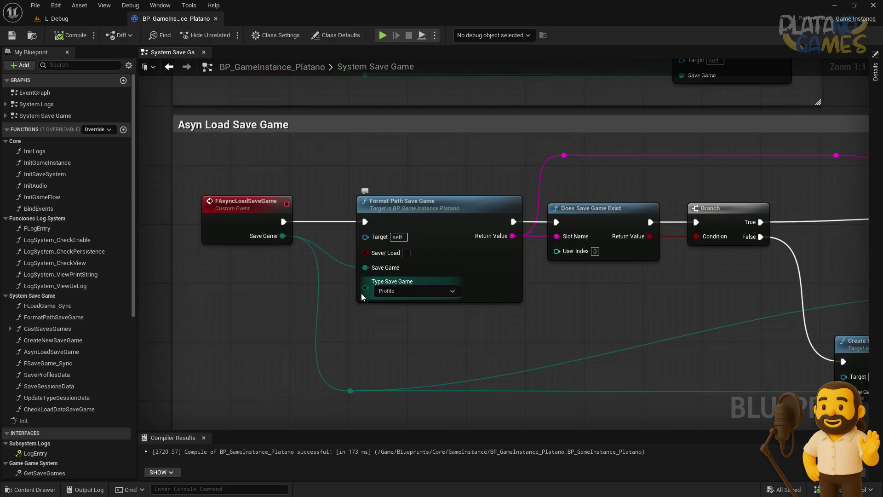
- Open the Format Path Save Game function graph and locate its Check Load Data Save Game node
double_click(436, 247)
scroll(298, 272, up, 4)
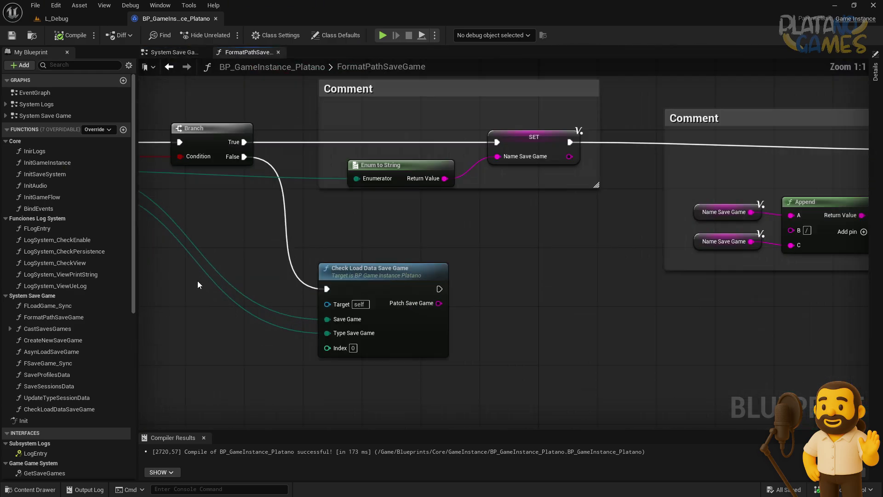
right_drag(251, 262, 474, 270)
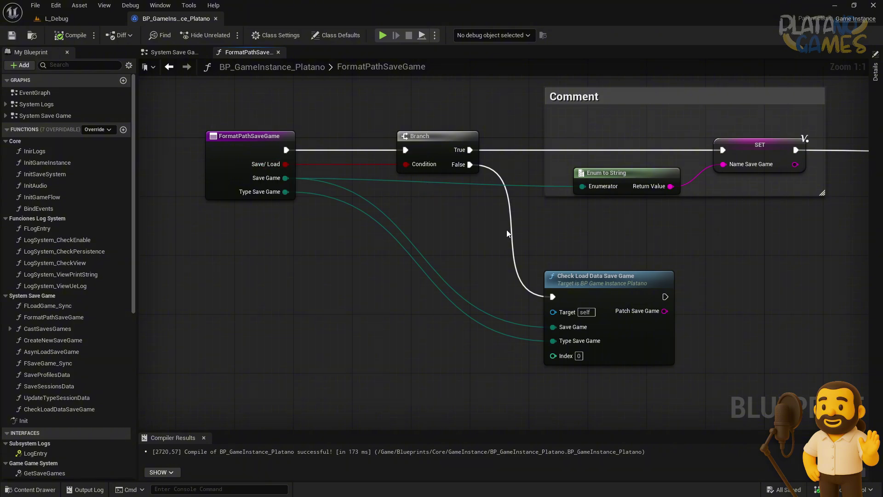
right_drag(623, 251, 514, 249)
drag(605, 240, 372, 394)
- Open the Check Load Data Save Game function and inspect its Index getter and GET nodes
double_click(536, 300)
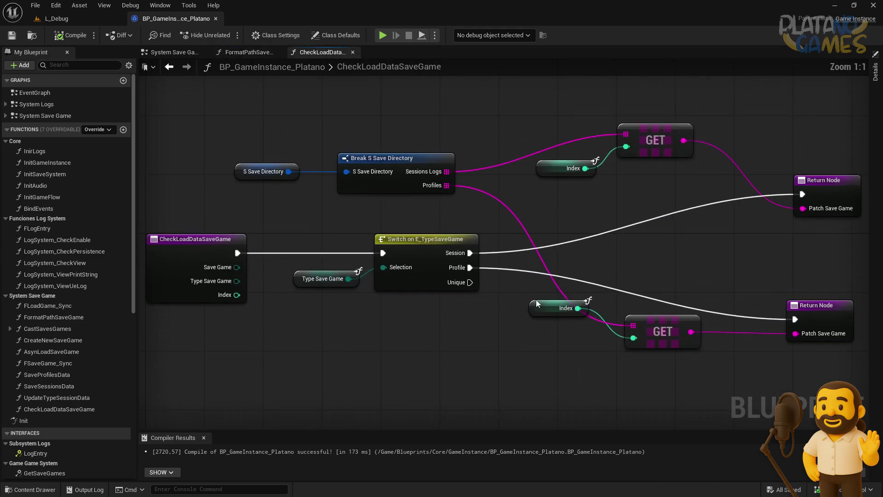
drag(538, 211, 592, 92)
click(534, 360)
drag(713, 270, 635, 393)
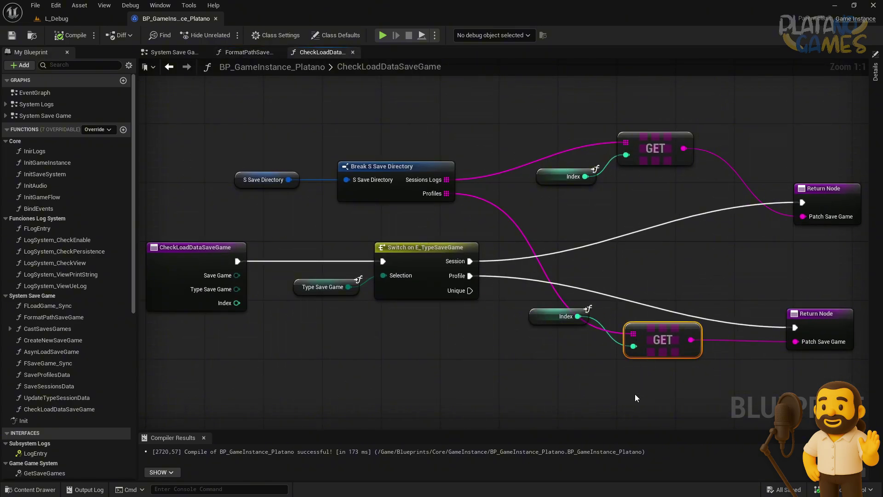
mouse_move(607, 392)
right_down()
mouse_move(547, 394)
mouse_move(569, 384)
right_up()
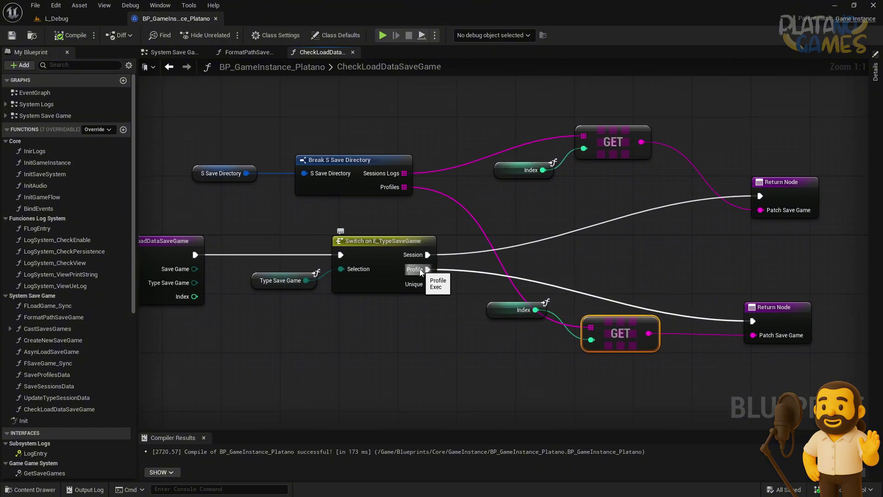
- Go back through FormatPathSaveGame to the System Save Game graph
click(173, 70)
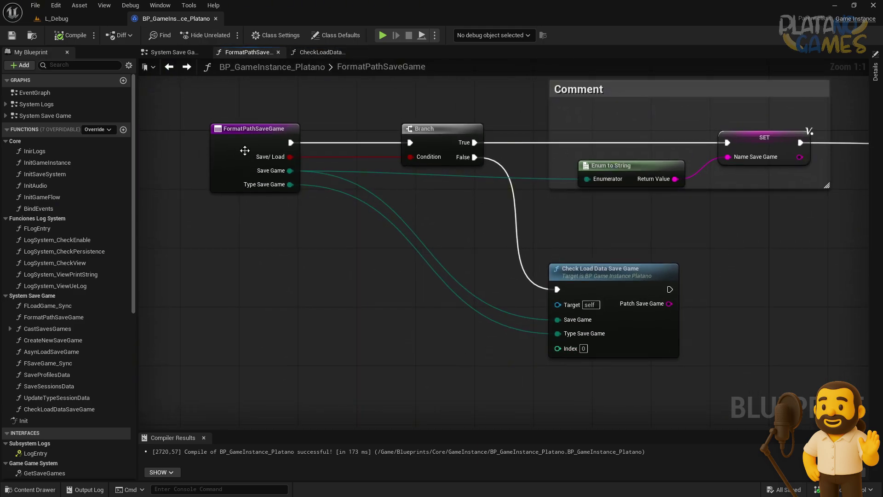
click(242, 148)
scroll(274, 293, down, 3)
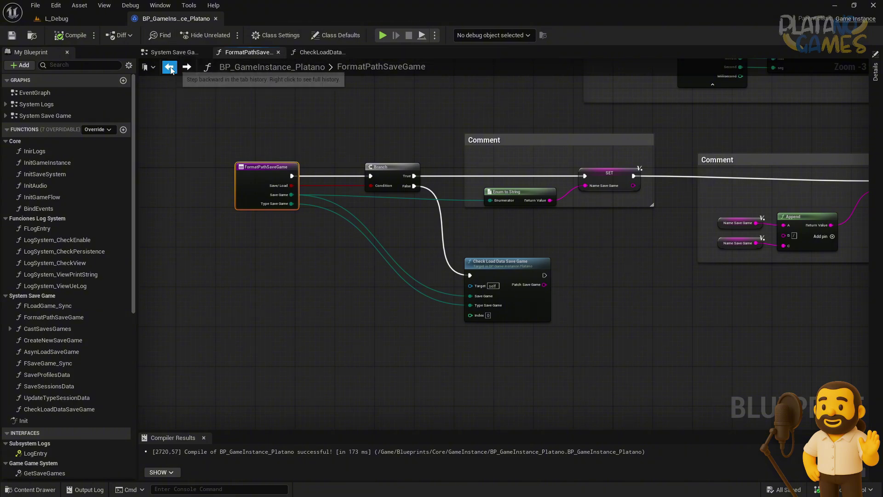
scroll(288, 286, up, 3)
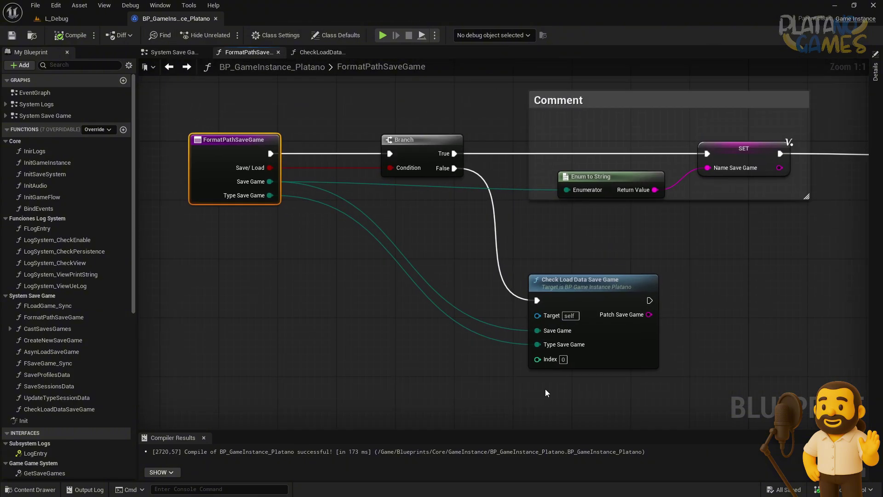
click(165, 70)
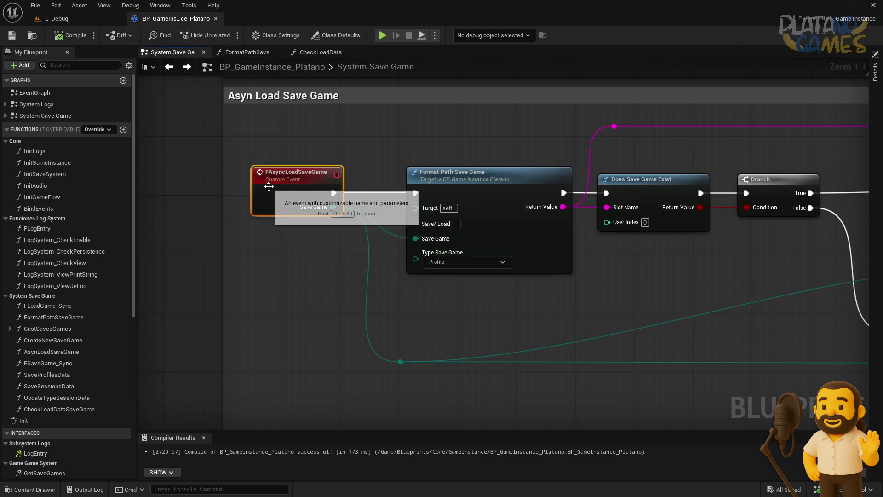
- Add an integer input named Index to FormatPathSaveGame and compile
double_click(511, 230)
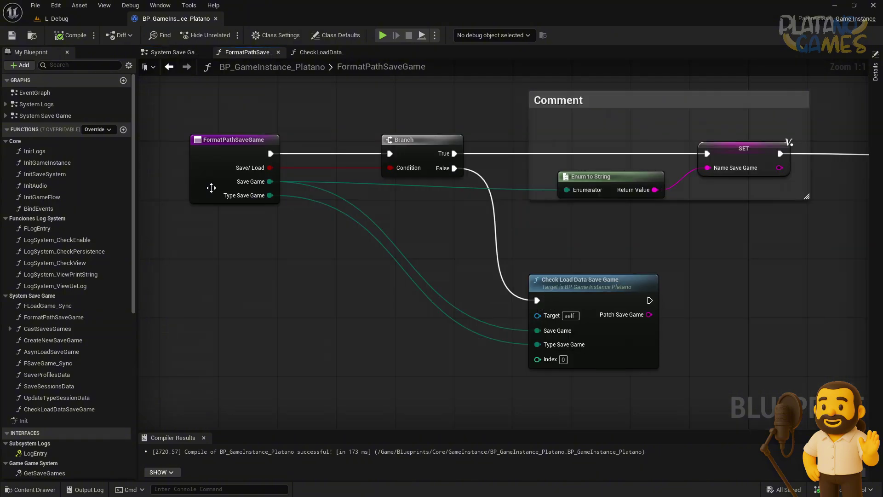
click(211, 186)
click(876, 74)
click(865, 207)
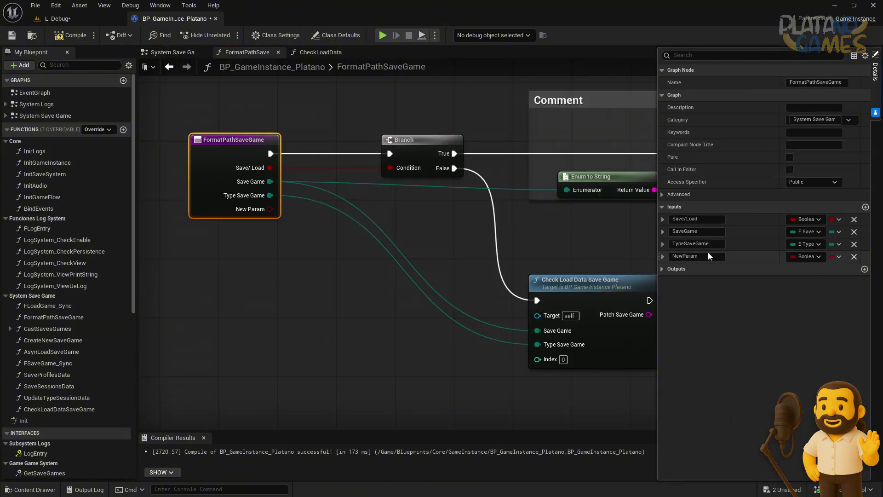
click(806, 261)
click(793, 299)
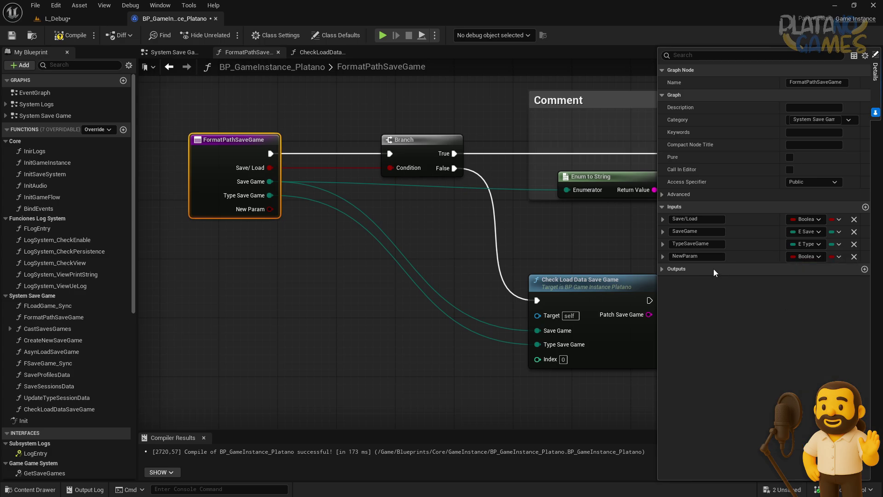
click(696, 256)
text(Index)
key(Return)
click(65, 31)
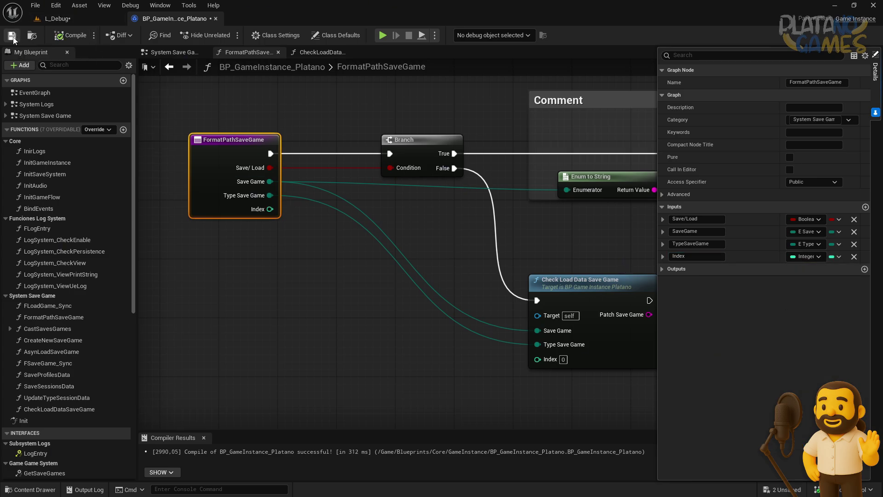
- Wire the new Index input into Check Load Data Save Game's Index pin
drag(537, 359, 270, 209)
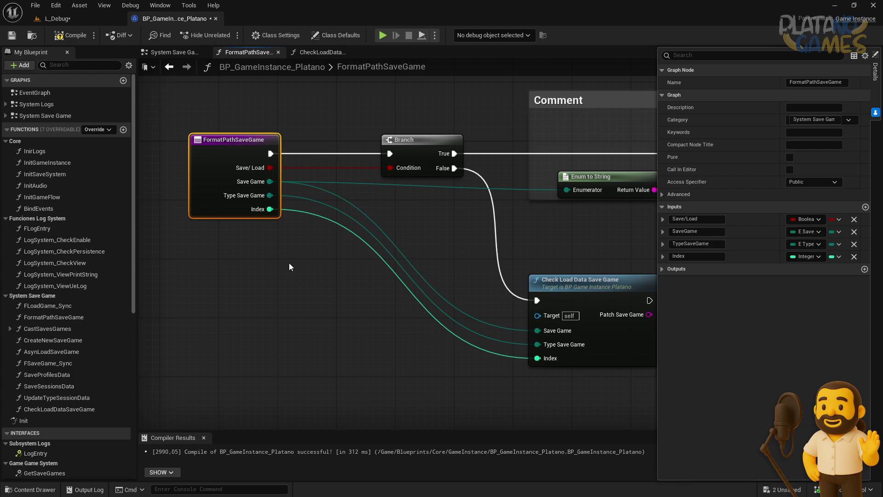
right_drag(298, 256, 436, 286)
click(170, 67)
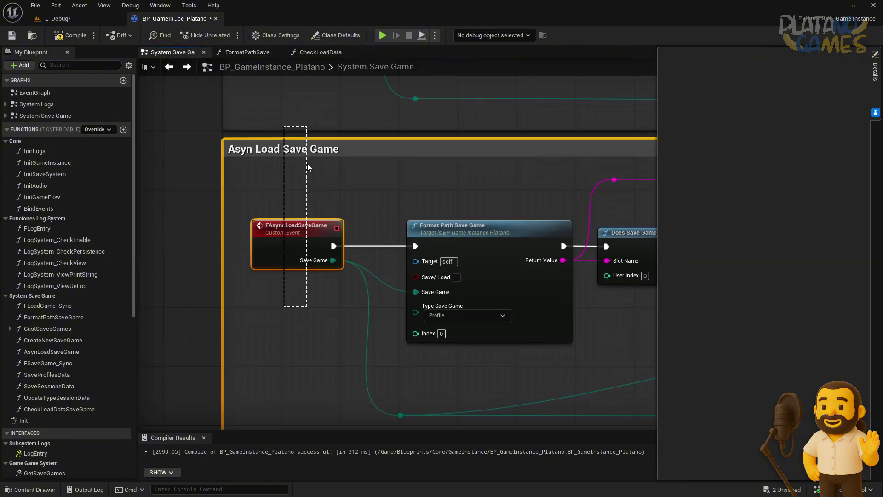
- Open the BPI_SaveGame_Platano interface from Class Settings and inspect SaveGame's inputs
mouse_move(302, 270)
right_down()
mouse_move(297, 281)
mouse_move(290, 258)
right_up()
click(276, 35)
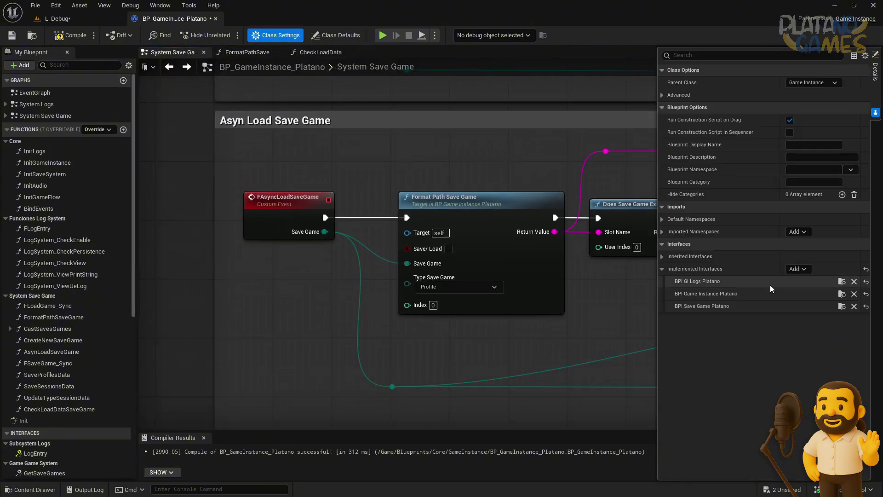
click(842, 306)
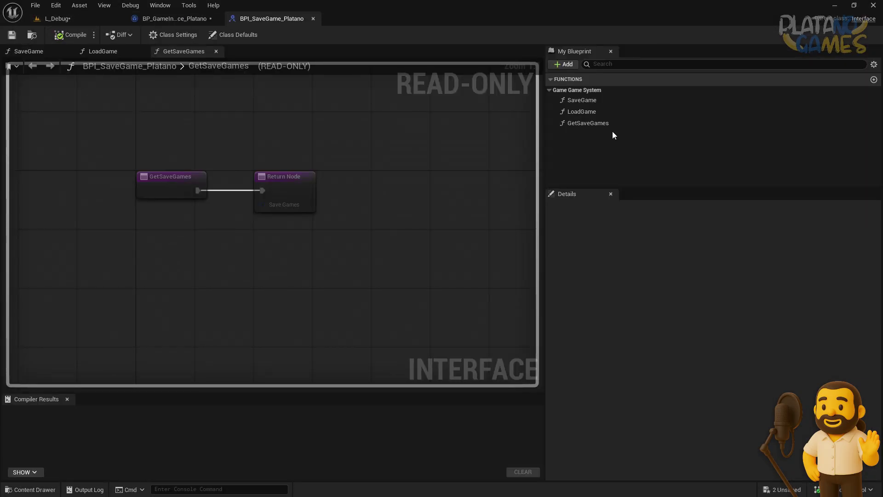
click(601, 101)
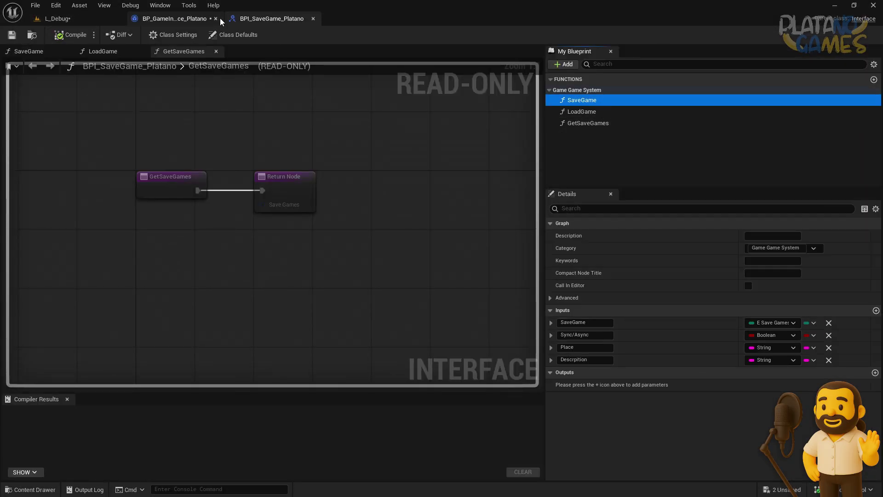
- Save BP_GameInstance_Platano and frame Event LoadGame in the Load Save Game - Interfaz section
click(170, 18)
click(12, 35)
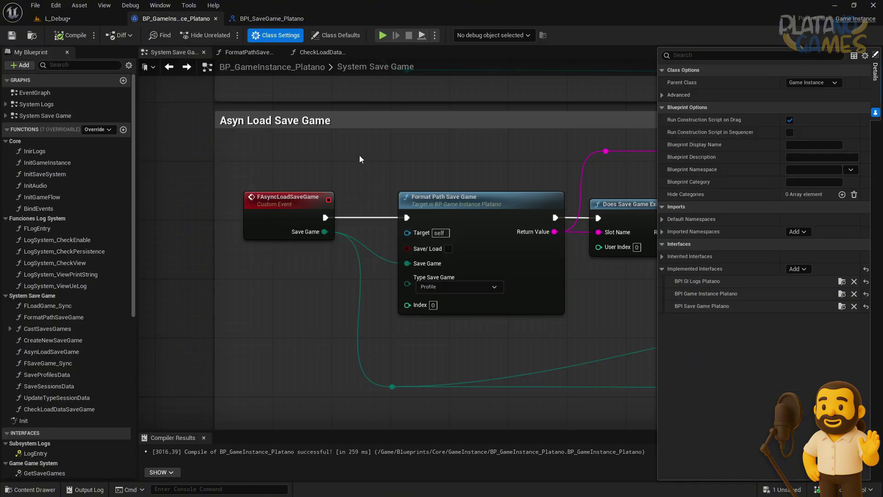
scroll(328, 270, down, 3)
right_drag(329, 277, 279, 291)
scroll(280, 288, up, 1)
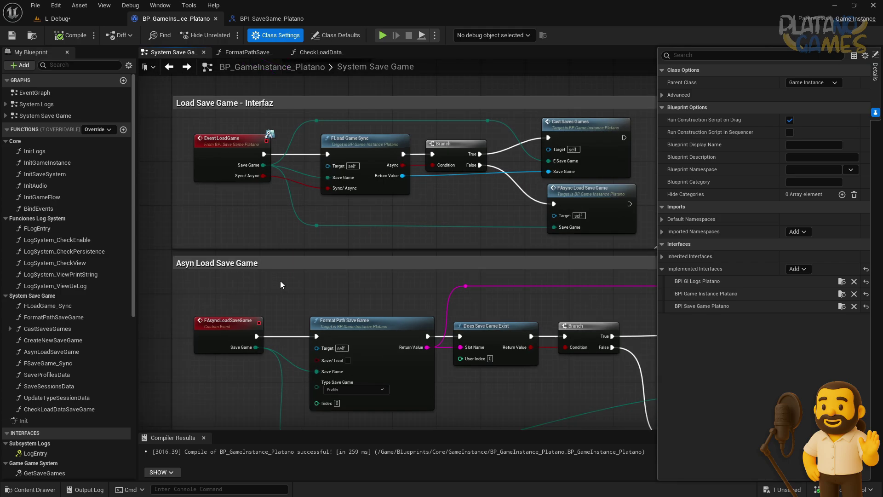
scroll(347, 230, up, 2)
right_drag(348, 217, 368, 237)
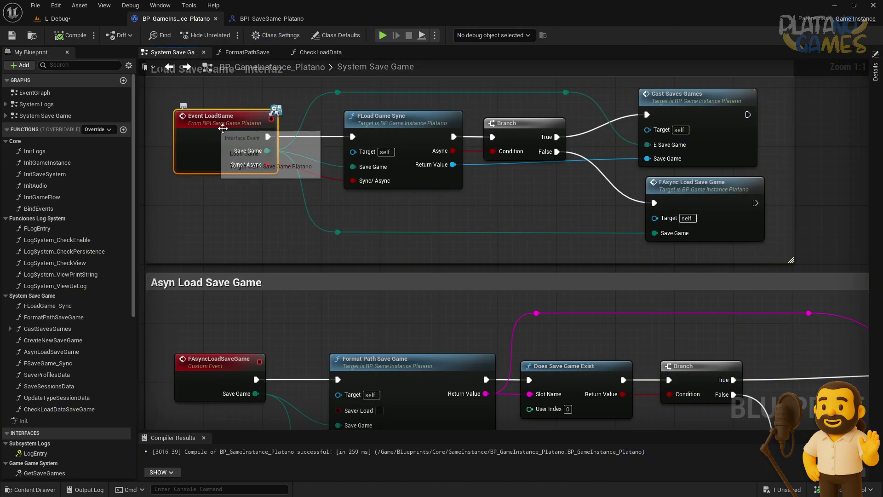
- Open the FLoadGame_Sync function graph to review it
double_click(378, 127)
scroll(523, 196, down, 4)
scroll(518, 238, up, 2)
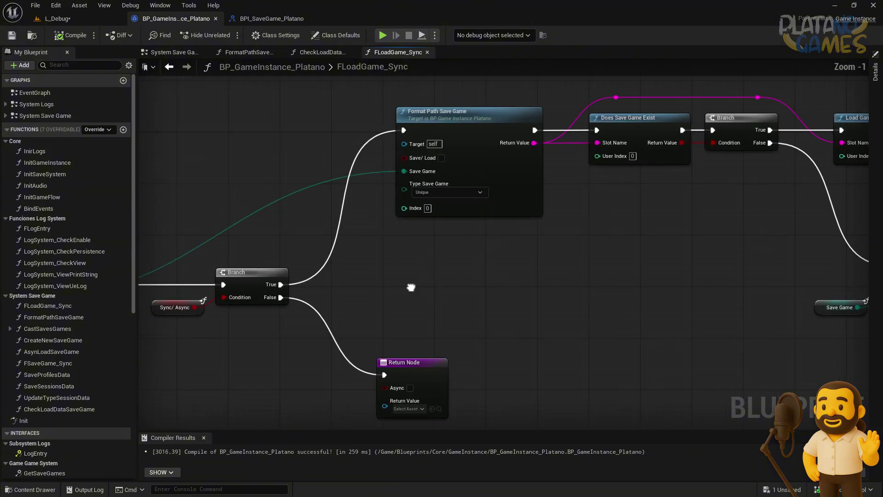
scroll(181, 284, up, 1)
click(271, 18)
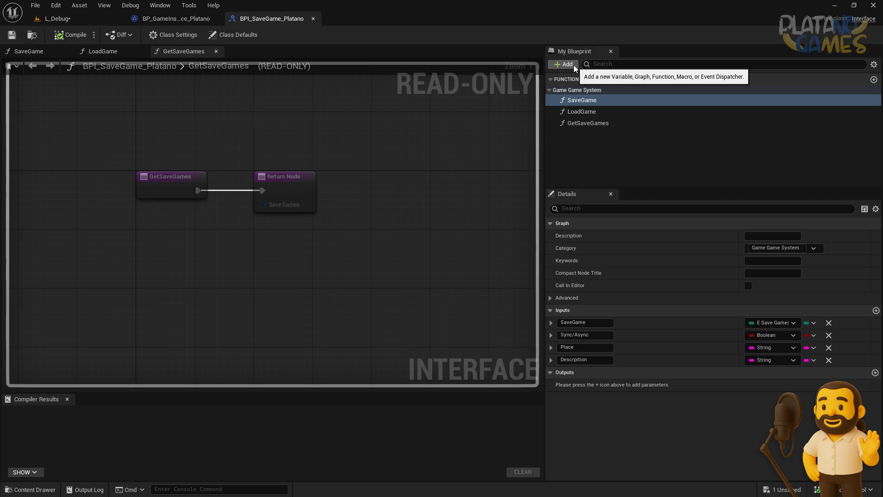
- Give LoadGame two new inputs: an integer Index and an E Type Save Game input
click(591, 112)
click(875, 311)
click(876, 312)
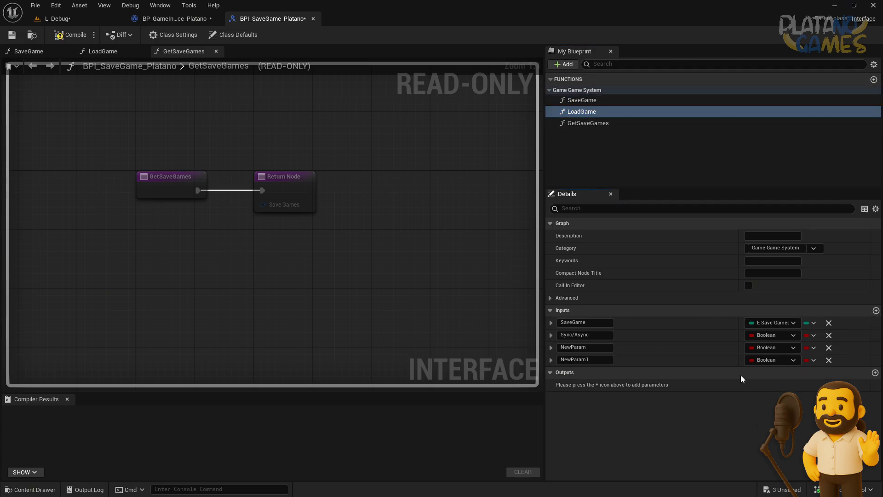
click(772, 361)
click(770, 204)
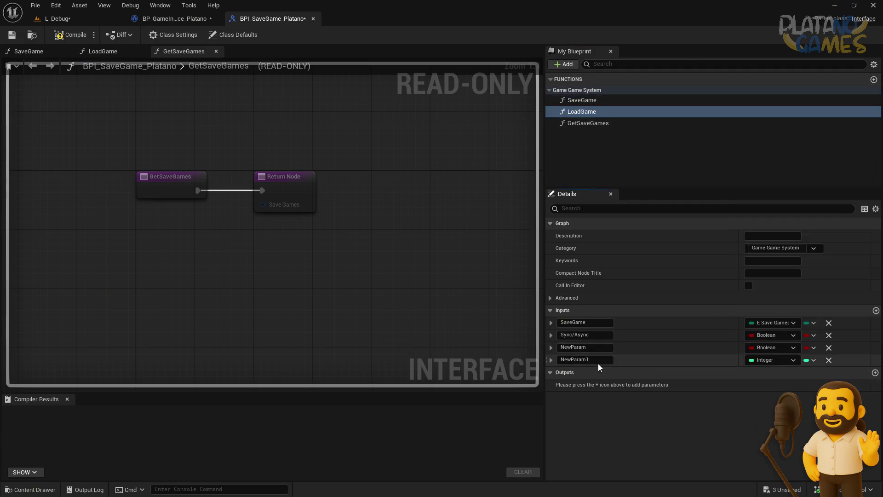
text(Indexd)
key(Return)
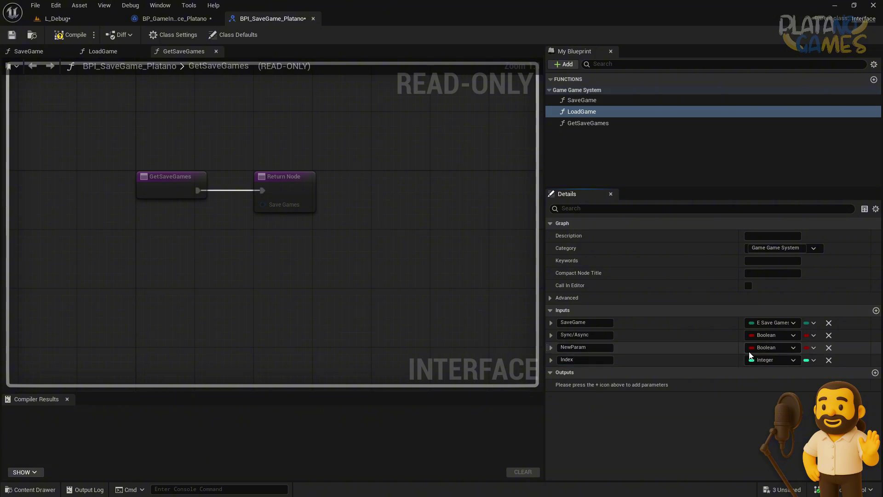
click(757, 346)
text(type save)
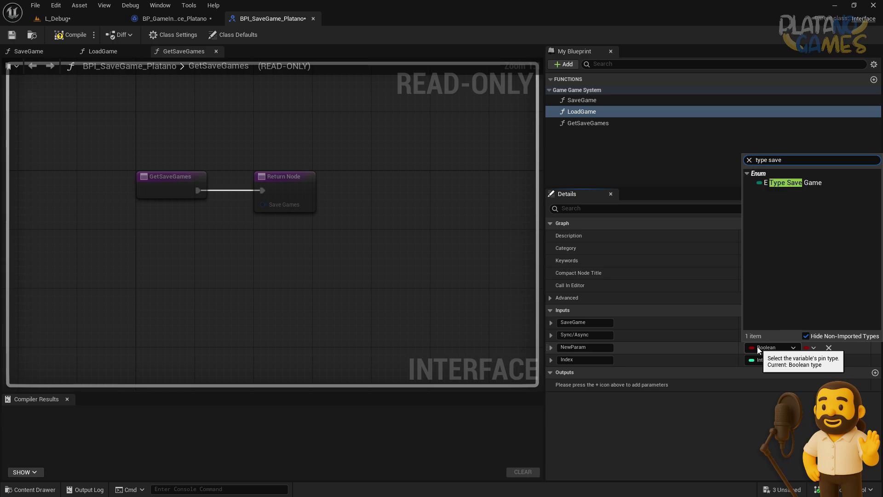
key(Return)
click(592, 349)
text(Type Save Game)
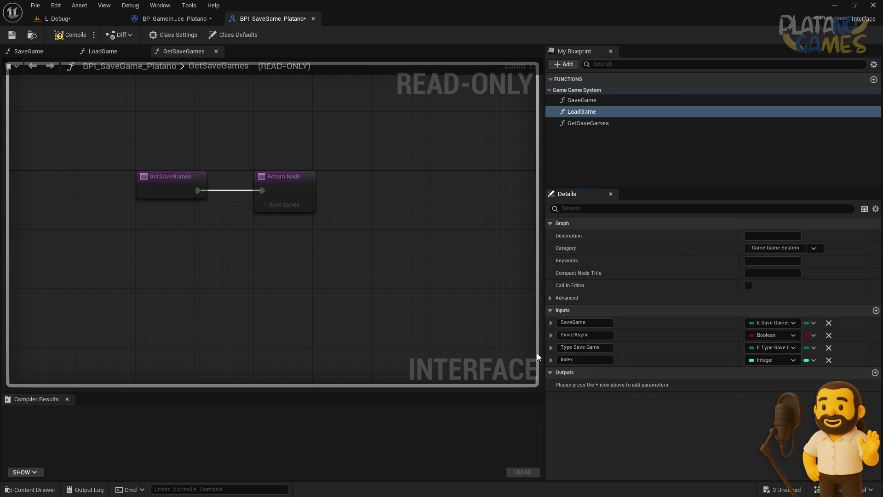
- Save all modified assets and return to the game instance Blueprint
click(774, 491)
click(533, 358)
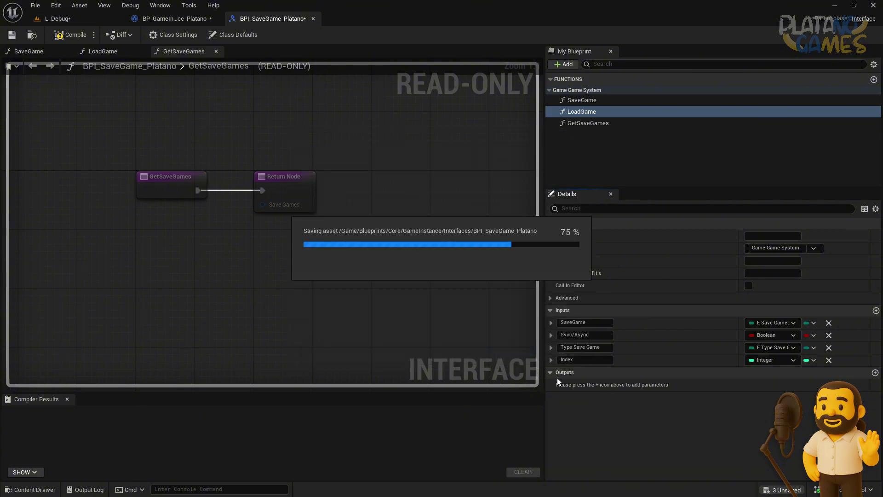
click(172, 17)
- Refresh the Event LoadGame node in System Save Game so it shows the new pins
scroll(372, 332, up, 3)
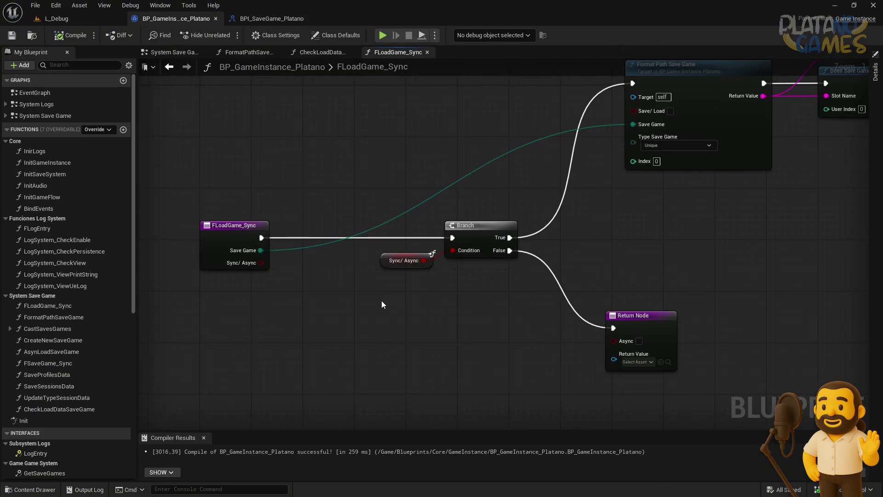
click(169, 66)
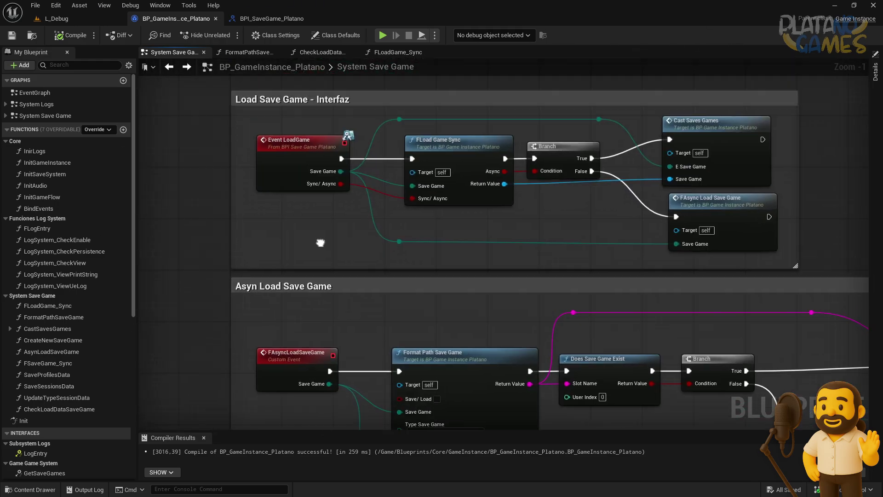
scroll(313, 200, up, 1)
click(281, 167)
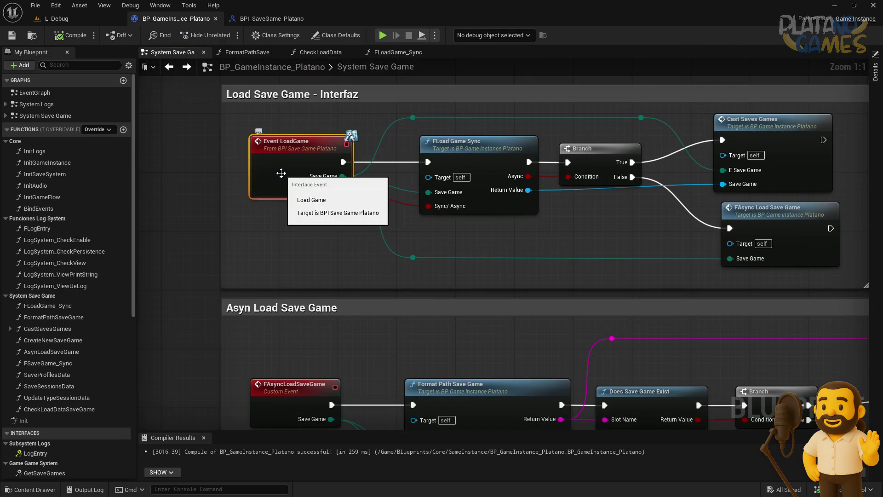
right_drag(281, 167, 264, 195)
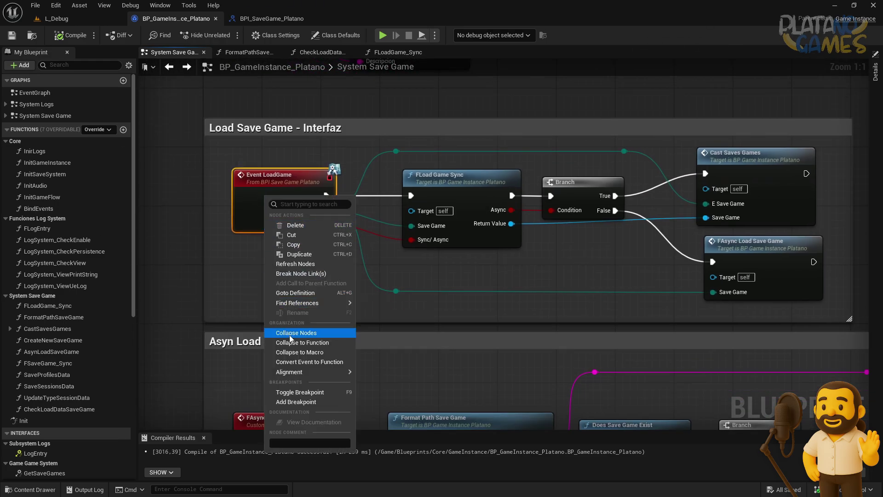
click(300, 266)
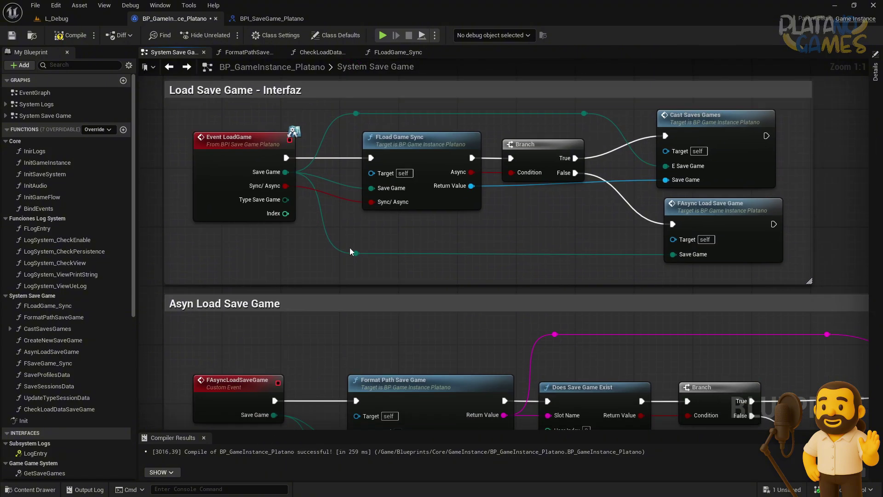
- Add an Index input to the FAsyncLoadSaveGame custom event
click(733, 233)
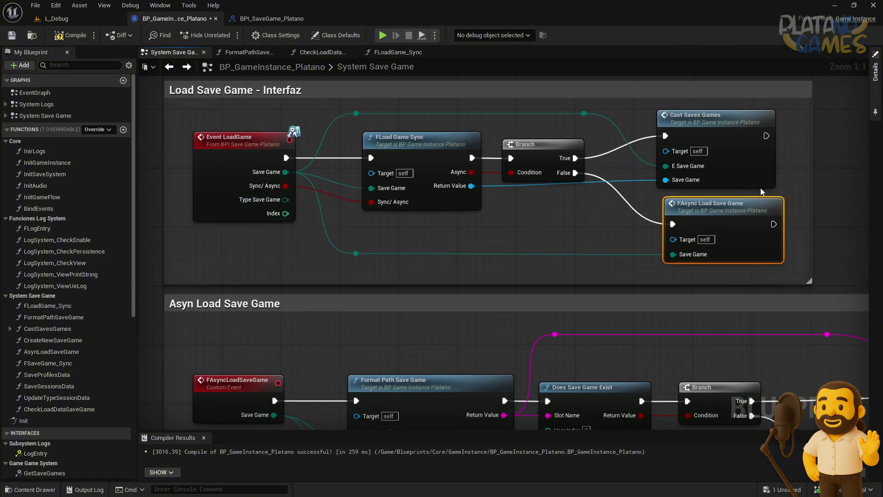
right_drag(256, 395, 278, 355)
click(277, 355)
click(875, 71)
click(866, 179)
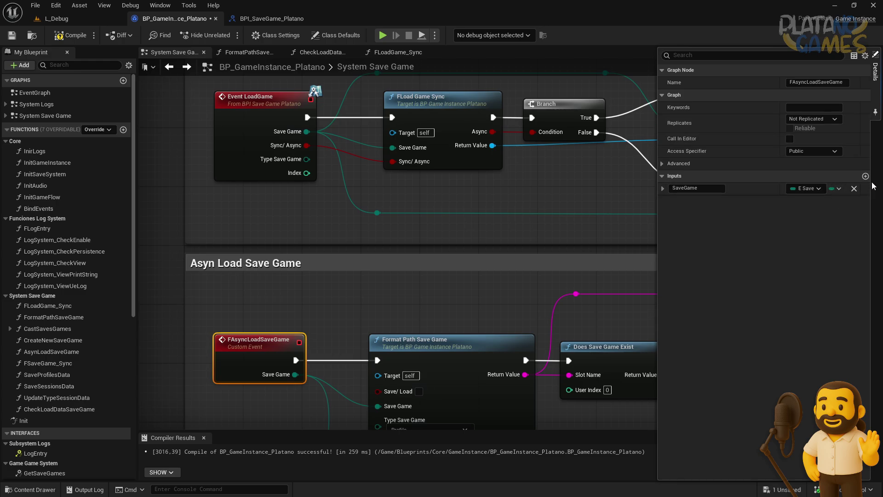
click(875, 72)
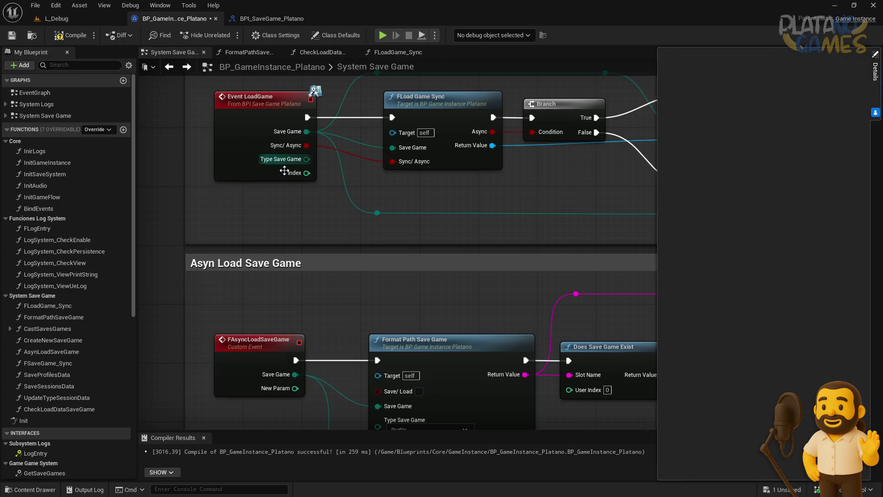
click(236, 354)
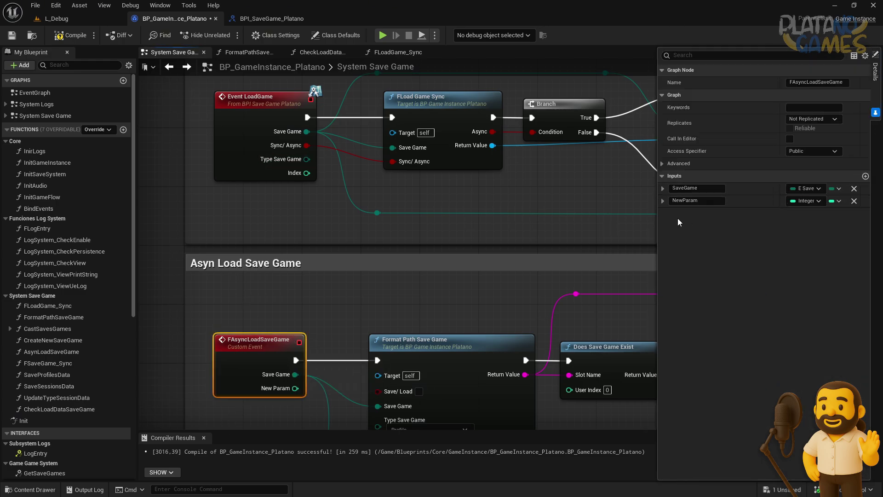
click(697, 200)
text(Inde)
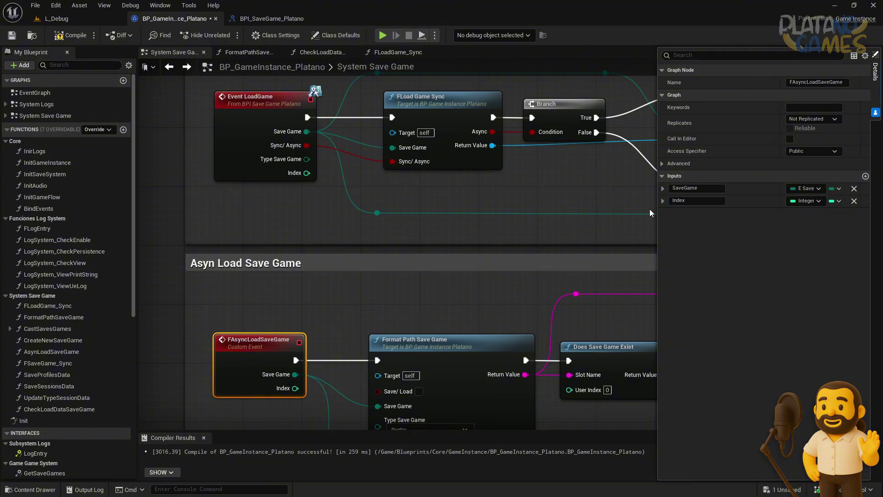
text(x)
key(Return)
- Add a TypeSaveGame input above Index and try wiring it to the async load call
click(865, 176)
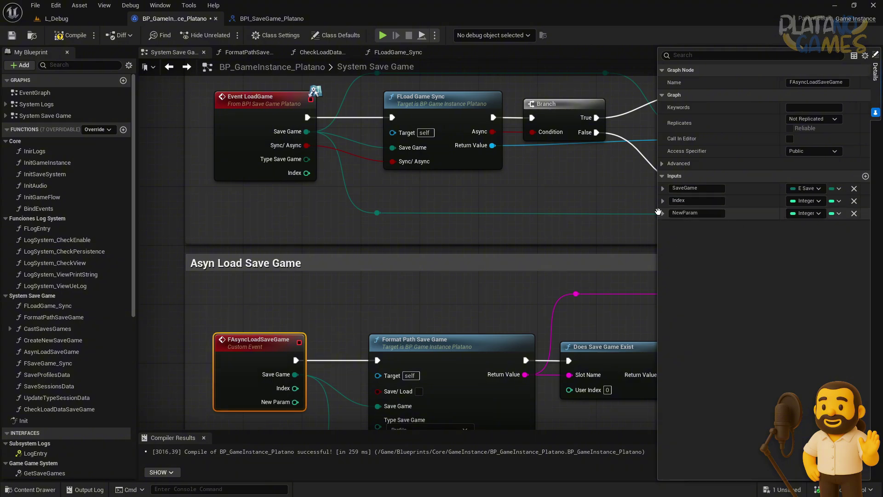
drag(659, 212, 658, 201)
click(697, 201)
text(T)
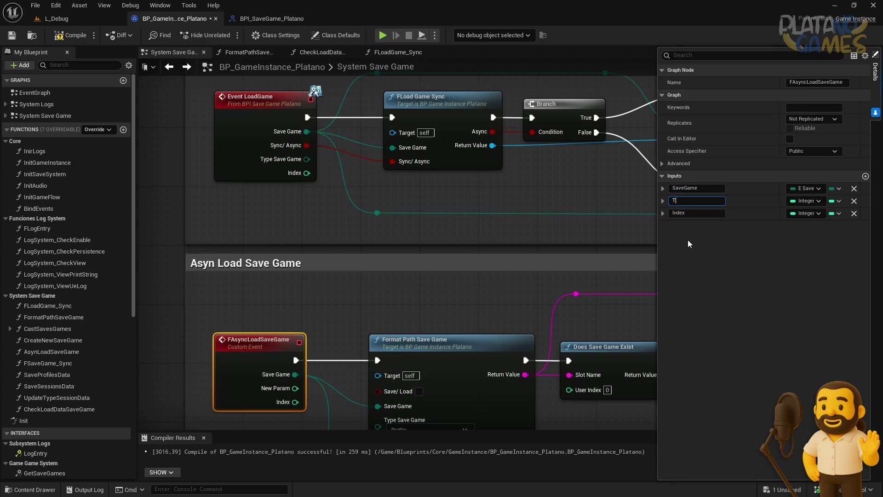
text(ypeSaveGame)
key(Return)
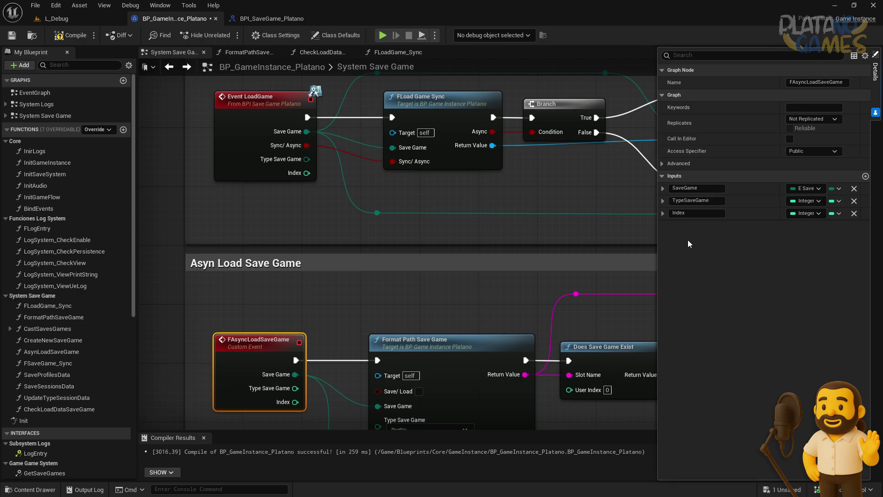
right_drag(288, 316, 247, 264)
click(290, 182)
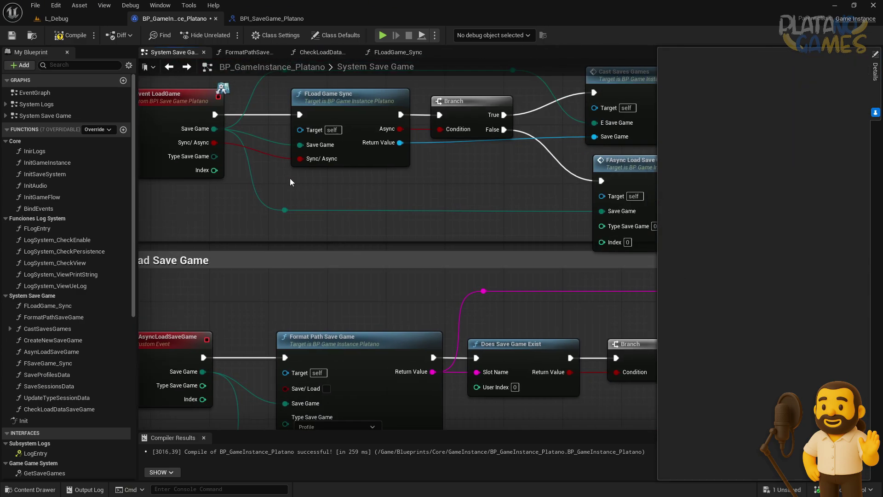
drag(214, 156, 598, 234)
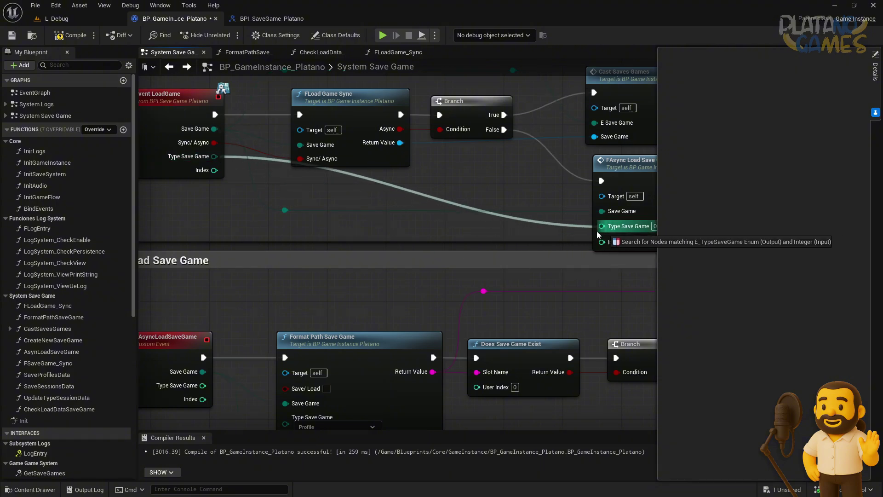
- Set TypeSaveGame's type to E Type Save Game, then compile and save
click(196, 356)
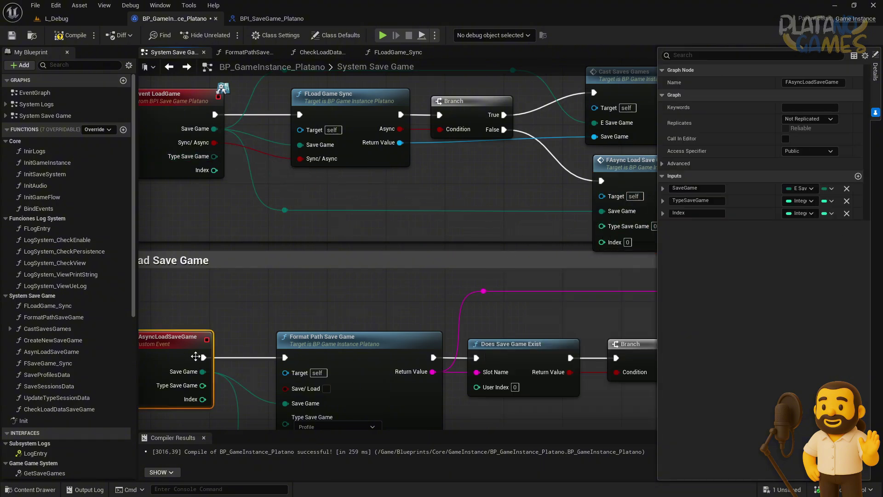
click(815, 204)
text(type s)
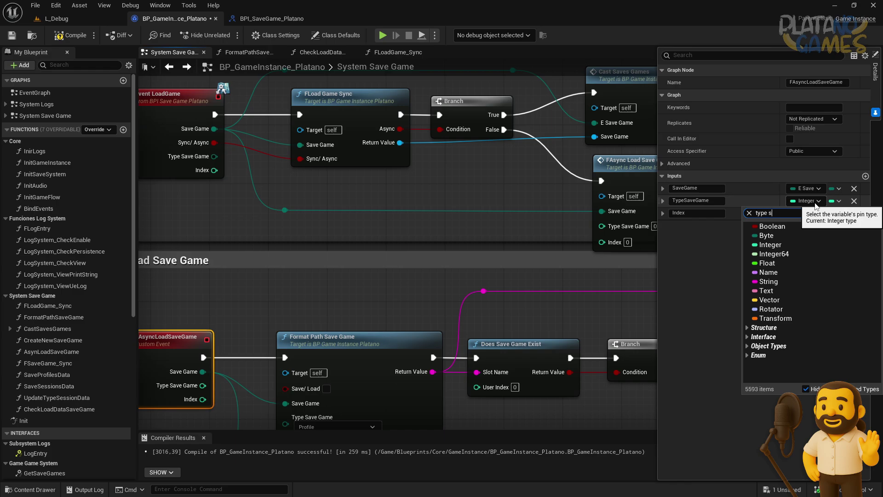
text(me)
click(780, 241)
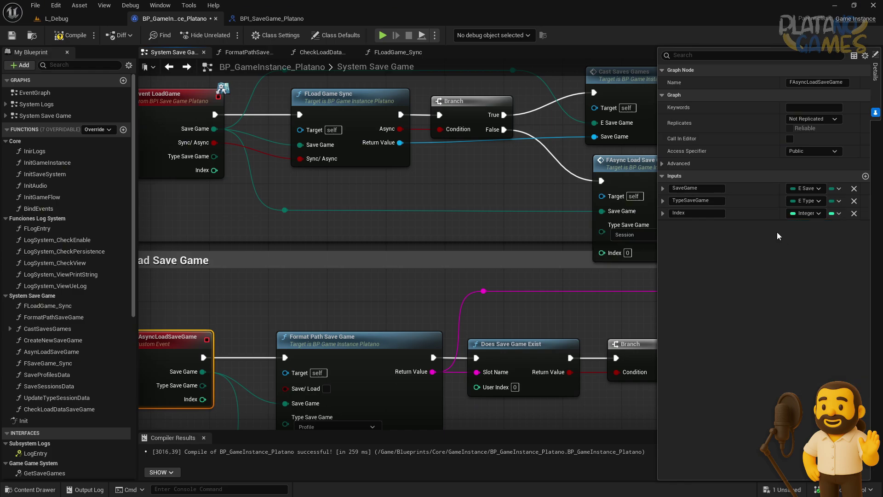
click(12, 35)
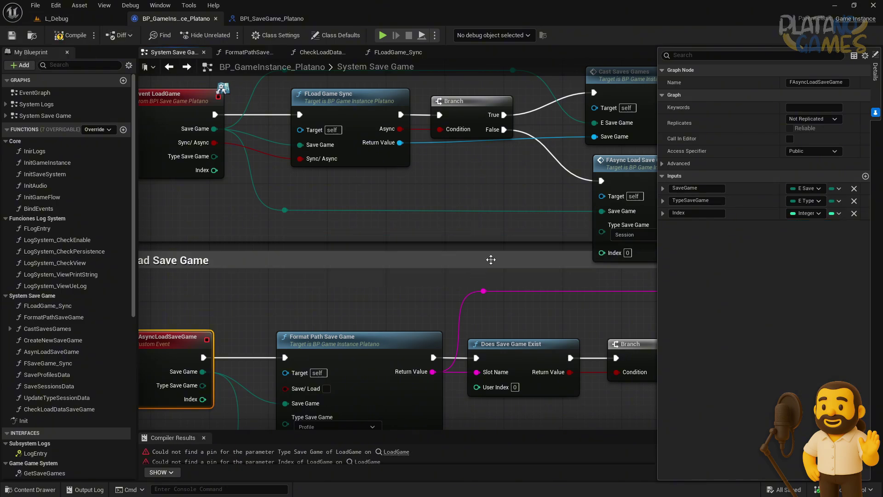
right_drag(519, 251, 582, 225)
- Refresh the LoadGame event node and compile to surface the errors
right_click(257, 79)
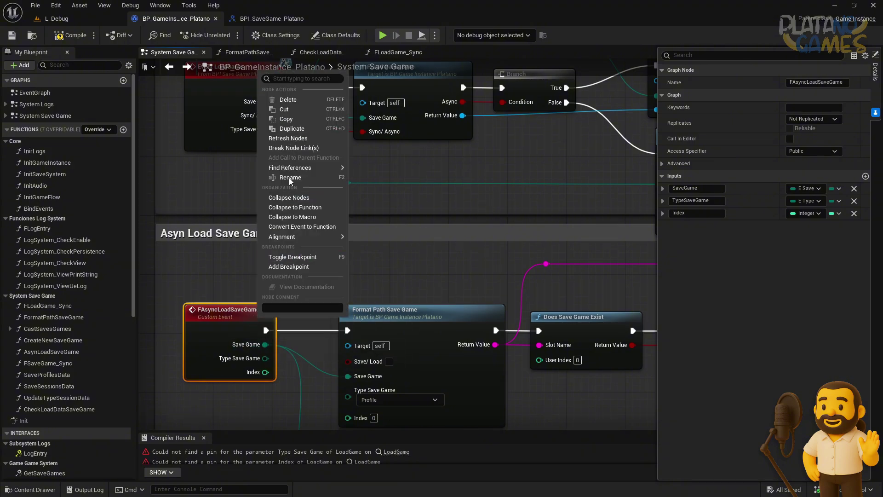
click(299, 138)
click(64, 34)
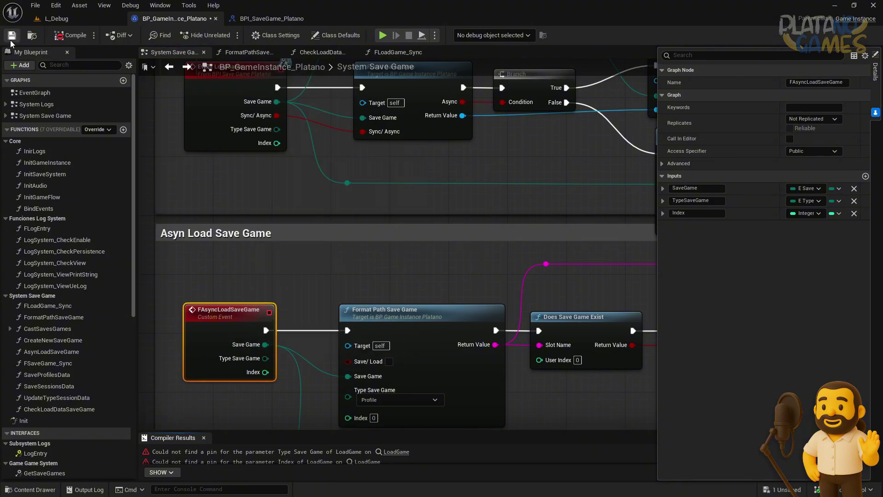
- Refresh the four Load Game calls in InitSaveSystem, then compile and save
click(396, 452)
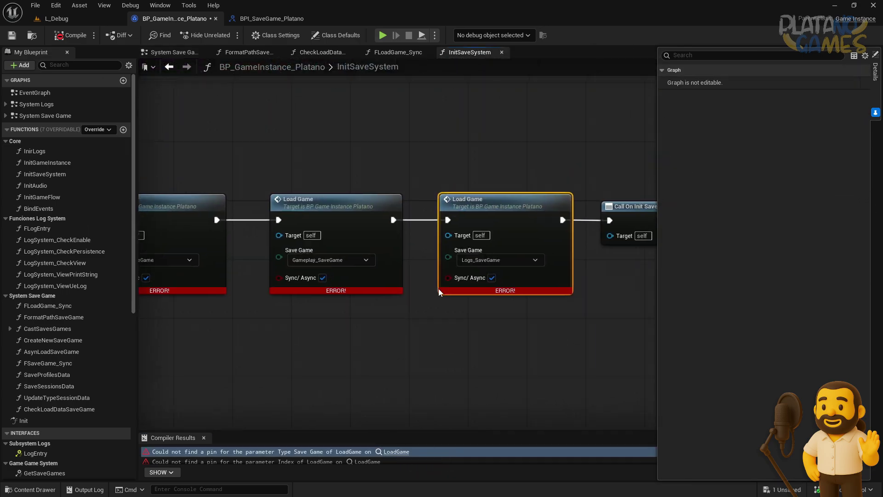
scroll(585, 260, down, 5)
scroll(587, 282, up, 5)
drag(589, 276, 207, 133)
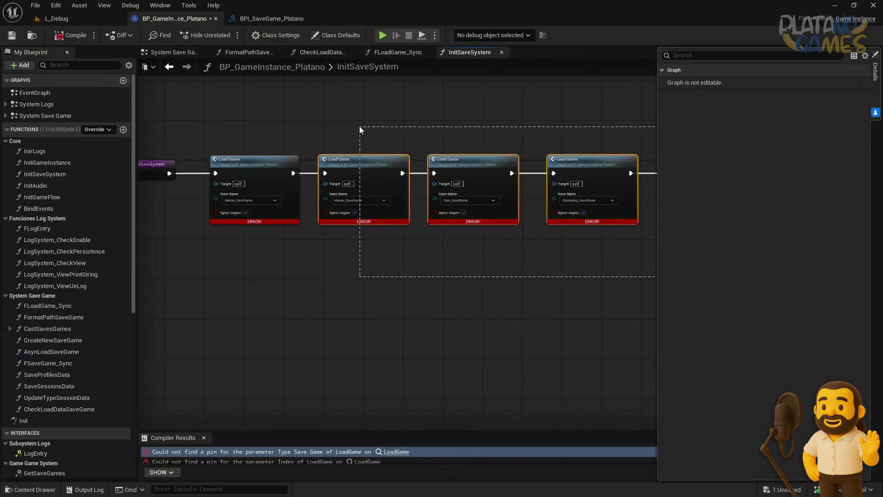
right_click(253, 168)
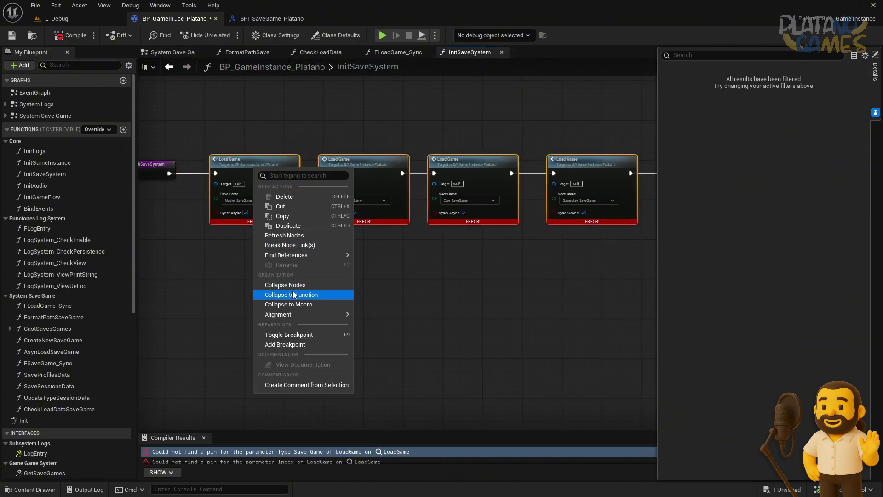
click(298, 235)
click(69, 35)
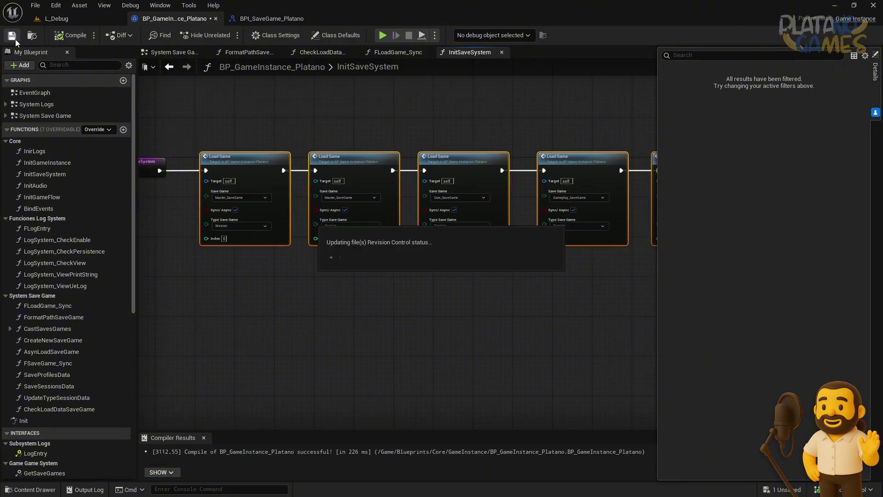
click(398, 52)
- Close the FLoadGame_Sync and CheckLoadDataSaveGame tabs and return to System Save Game
click(322, 52)
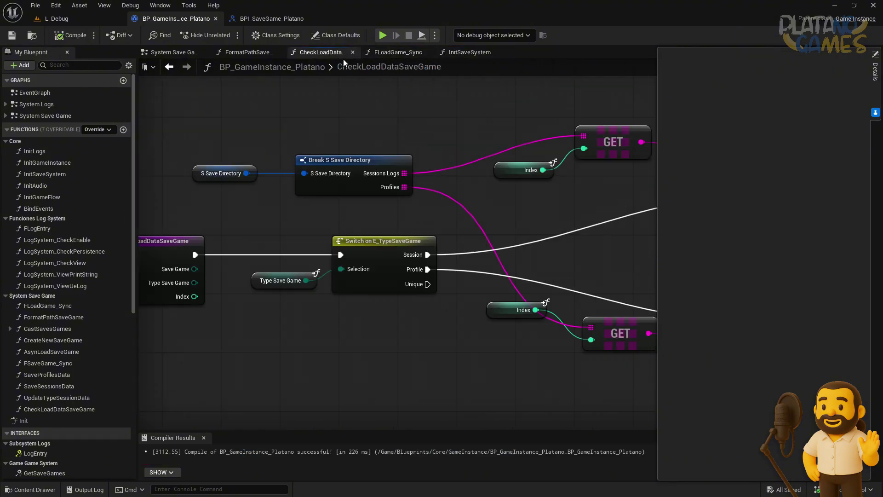
click(426, 51)
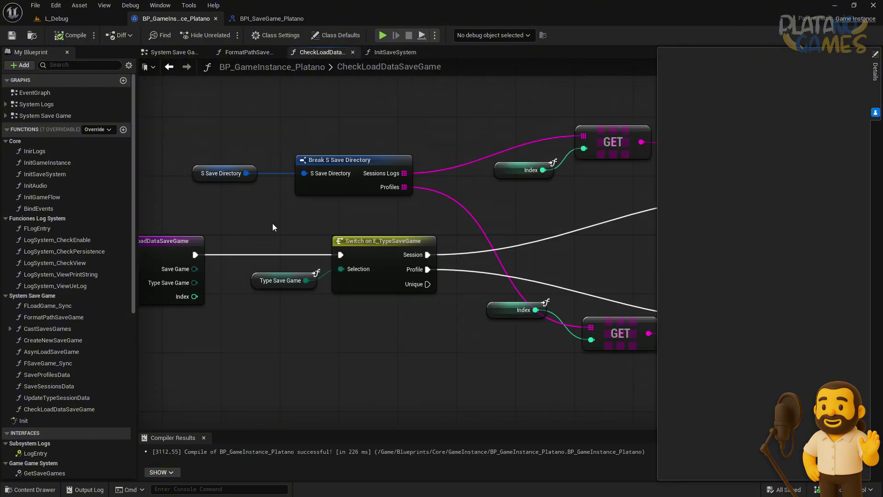
click(242, 54)
middle_click(289, 55)
click(198, 51)
mouse_move(404, 290)
right_down()
mouse_move(397, 257)
mouse_move(337, 349)
right_up()
- Wire LoadGame's Type Save Game and Index into FAsync Load Save Game and tidy the comment group
drag(210, 188, 598, 263)
drag(211, 202, 597, 285)
right_drag(449, 272, 439, 276)
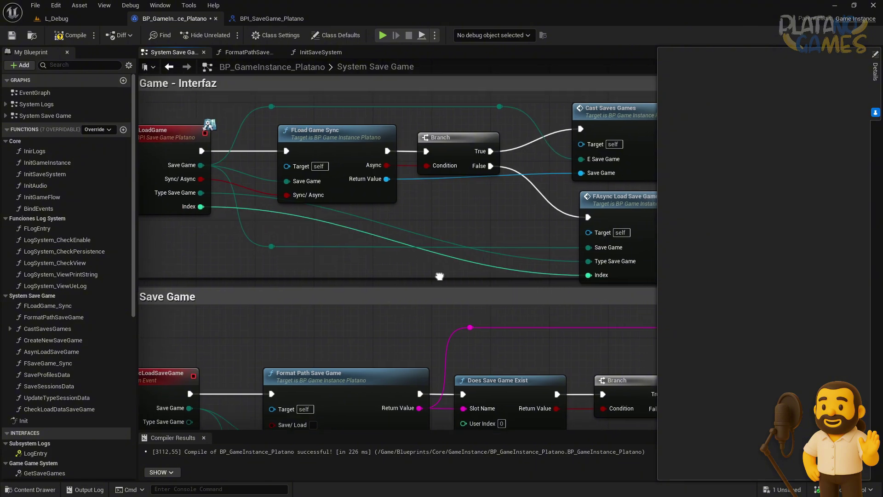
scroll(420, 202, down, 4)
drag(415, 210, 416, 196)
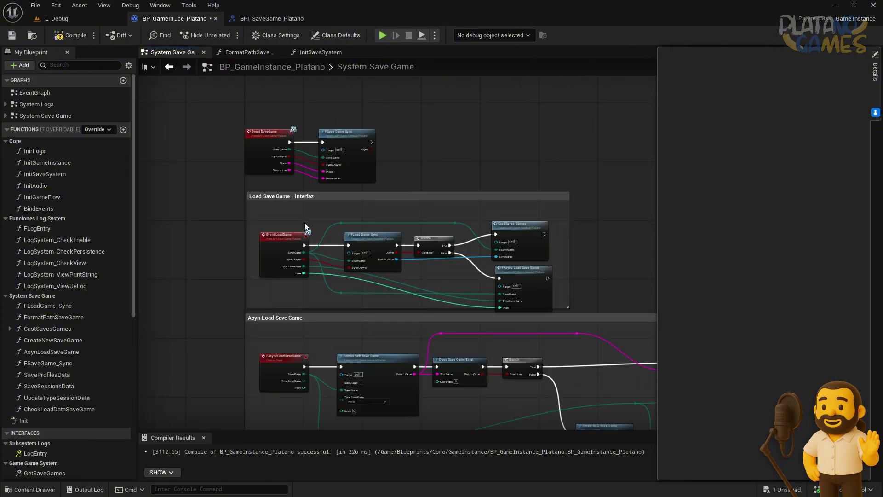
mouse_move(252, 205)
mouse_down()
mouse_move(528, 298)
mouse_move(536, 288)
mouse_up()
click(585, 285)
- Wire Type Save Game and Index from the custom event into Format Path Save Game
scroll(493, 267, up, 3)
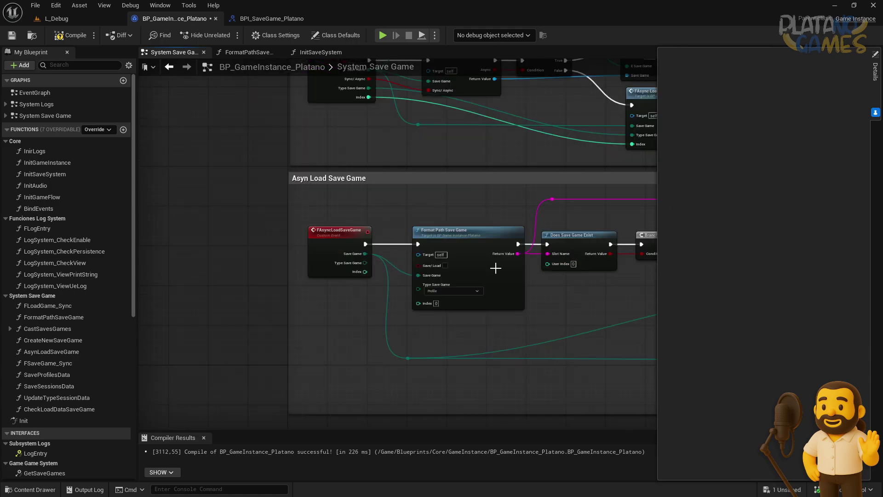
scroll(326, 323, up, 2)
drag(304, 253, 389, 291)
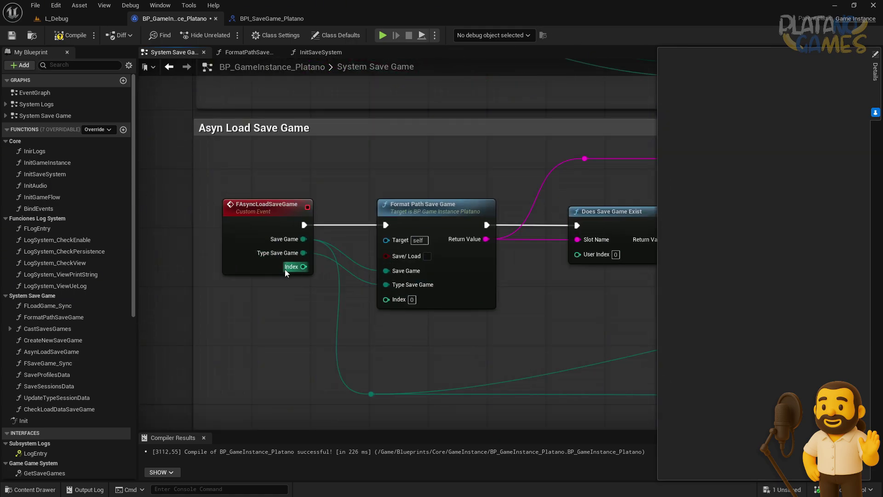
drag(304, 267, 389, 299)
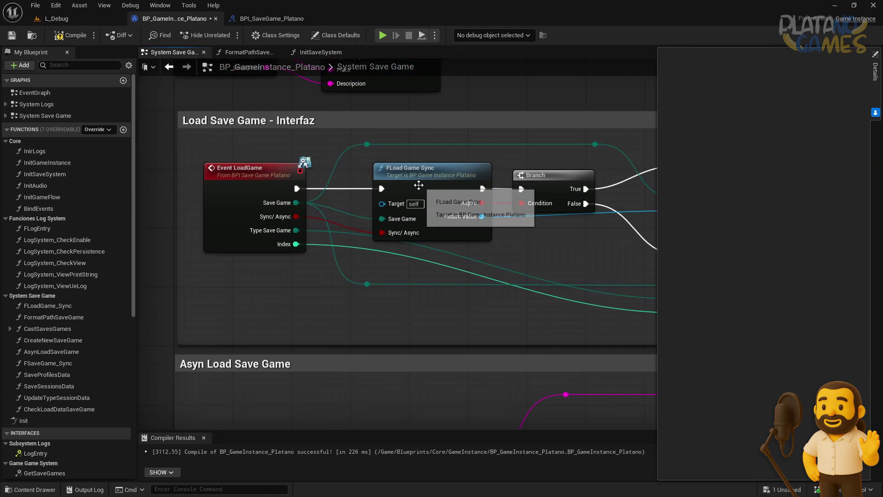
double_click(419, 184)
- Add two inputs to FLoadGame_Sync and name one of them Index
click(204, 258)
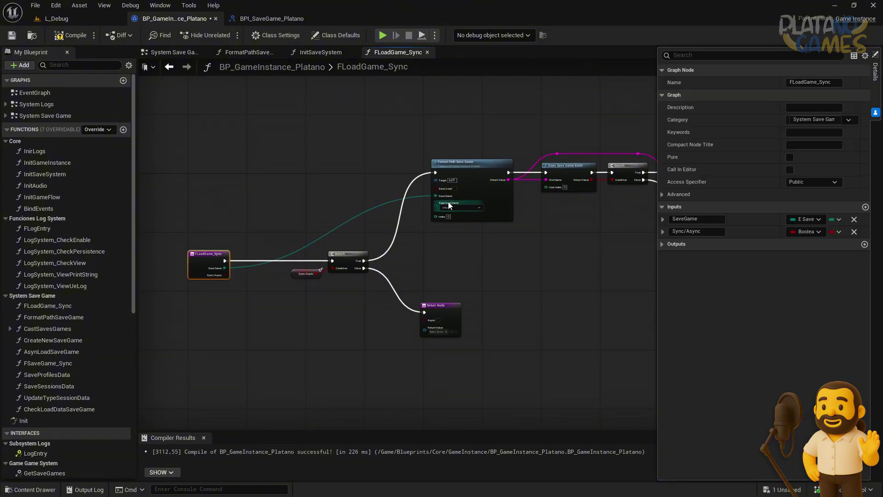
click(865, 207)
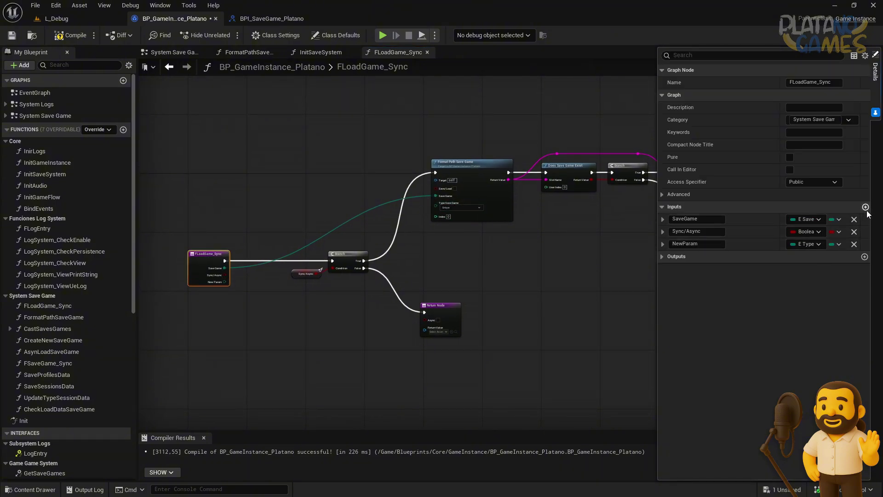
click(865, 207)
click(802, 244)
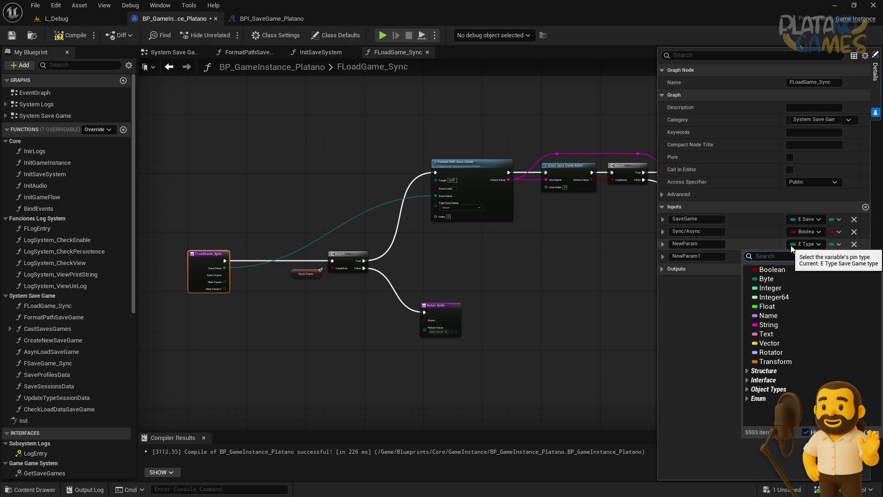
click(676, 244)
click(705, 257)
text(Index)
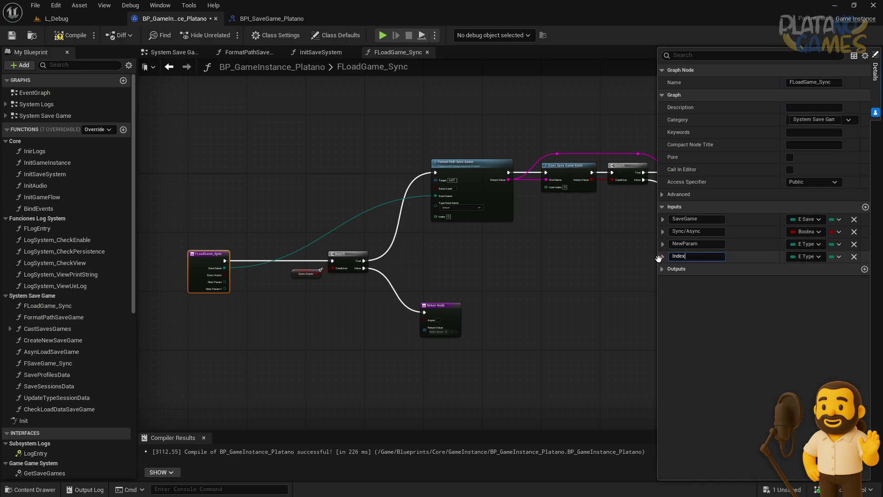
key(Return)
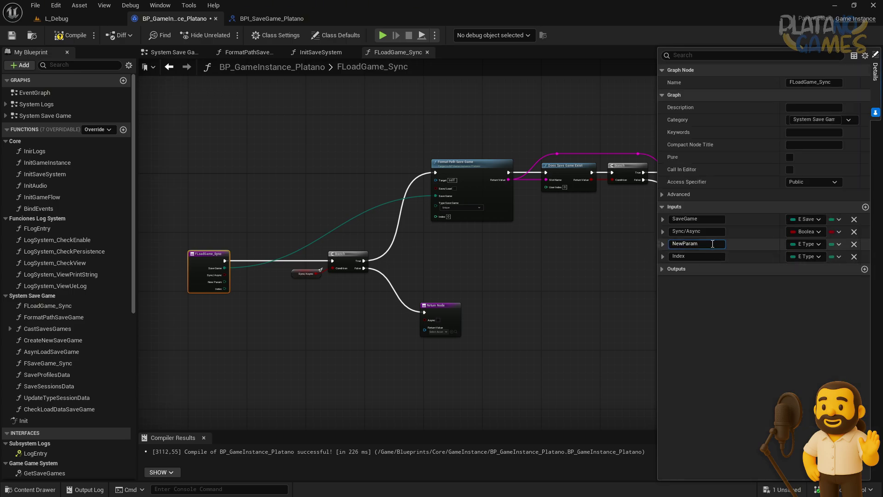
- Rename NewParam to TypeSaveGame, then compile and save
click(692, 243)
text(Type;)
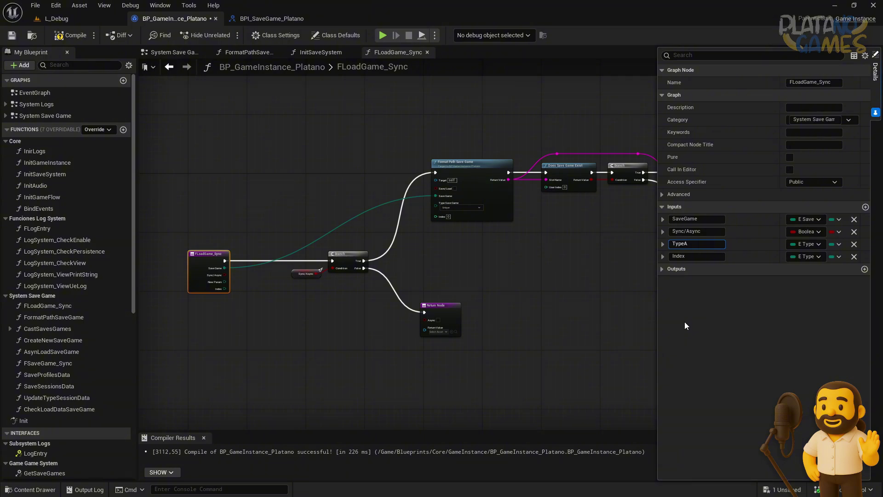
text(S)
key(BackSpace)
key(BackSpace)
text(SaveGame)
key(Return)
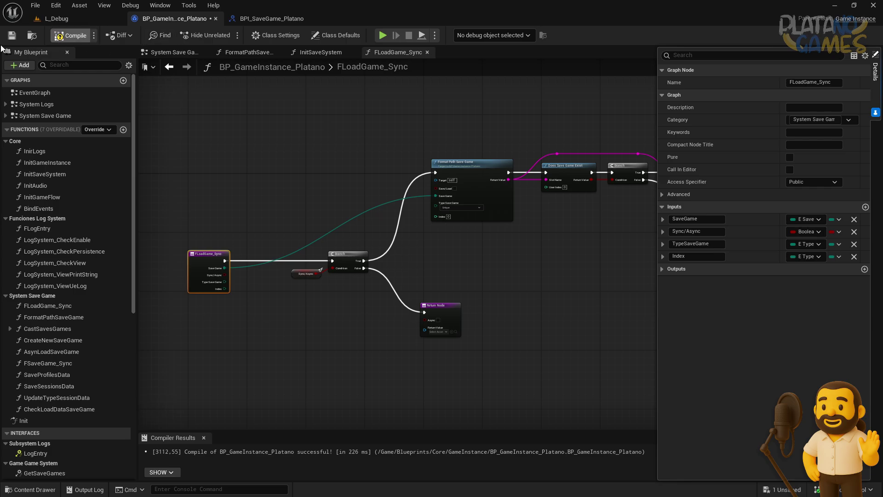
click(11, 36)
- Set the Index input's type to Integer and save the blueprint
scroll(68, 322, down, 5)
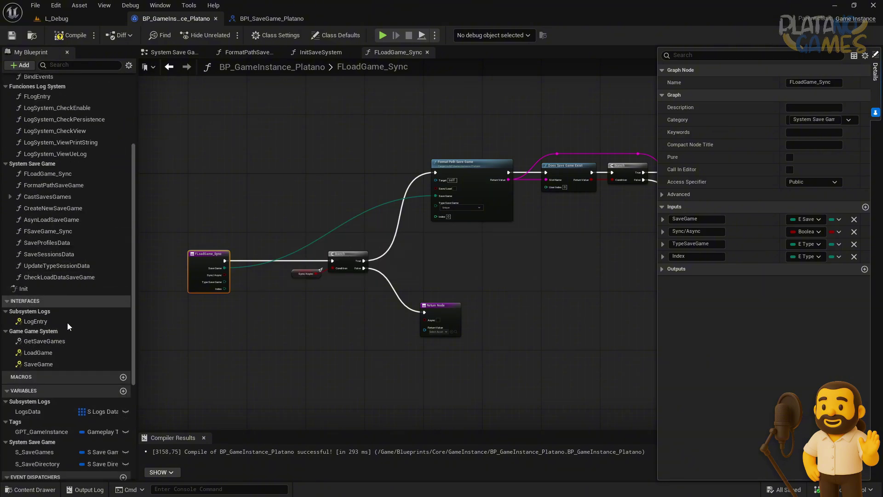
scroll(67, 321, up, 2)
scroll(67, 321, up, 2)
scroll(67, 321, up, 1)
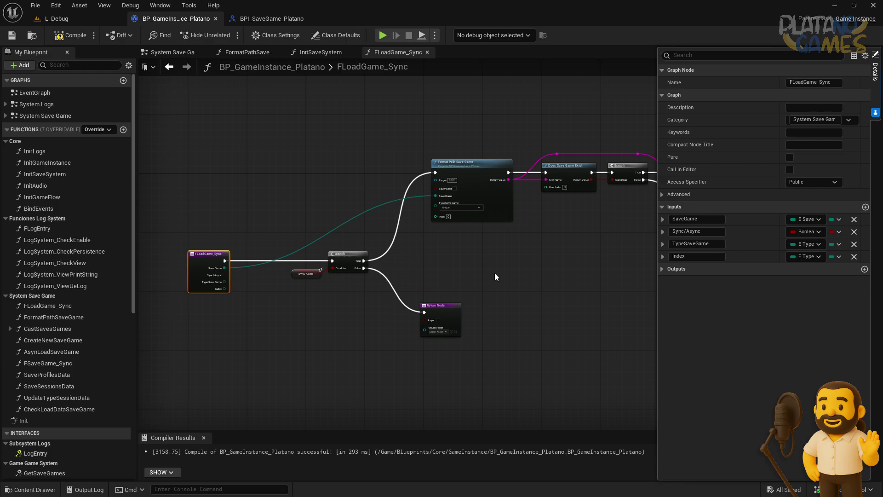
click(806, 256)
key(Escape)
click(15, 38)
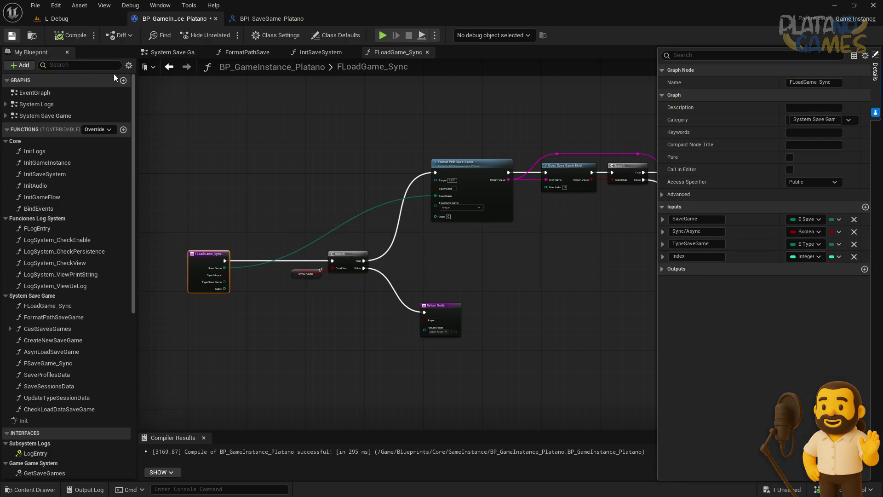
- Connect Event LoadGame's Type Save Game and Index pins to the FLoad Game Sync call
click(169, 67)
right_drag(487, 240, 399, 253)
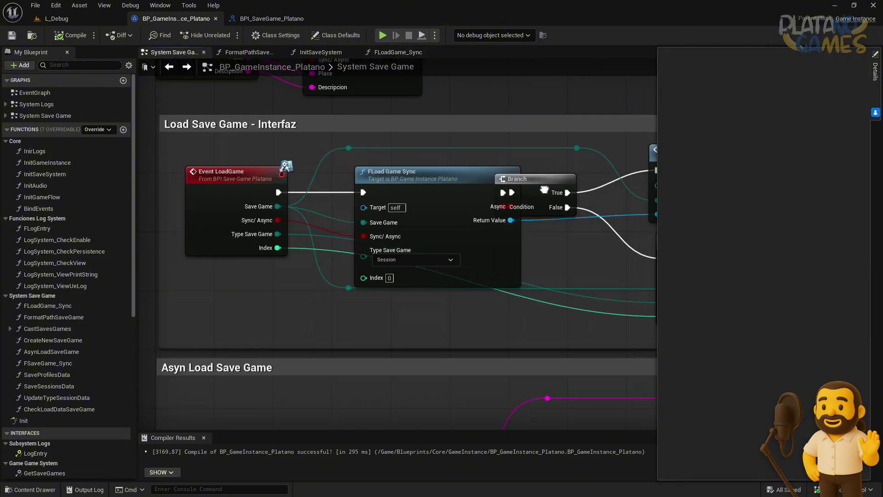
drag(472, 199, 523, 199)
click(476, 275)
right_drag(476, 275, 574, 271)
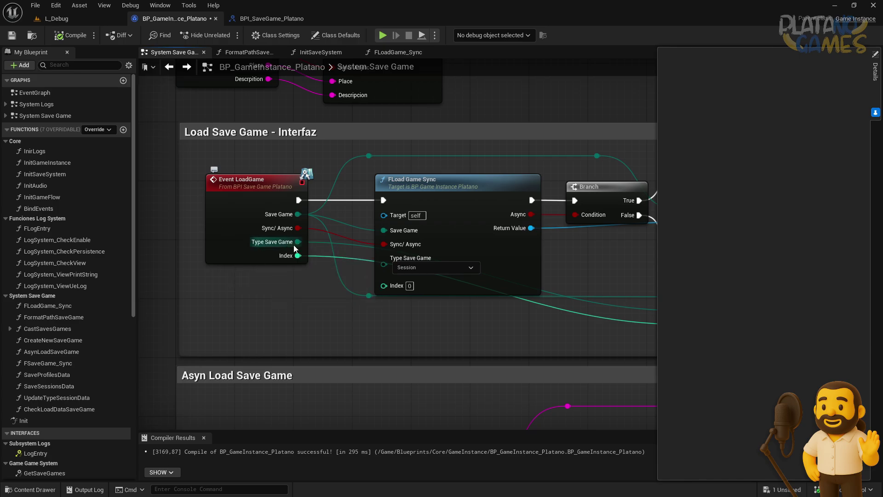
drag(298, 241, 418, 270)
drag(298, 256, 383, 273)
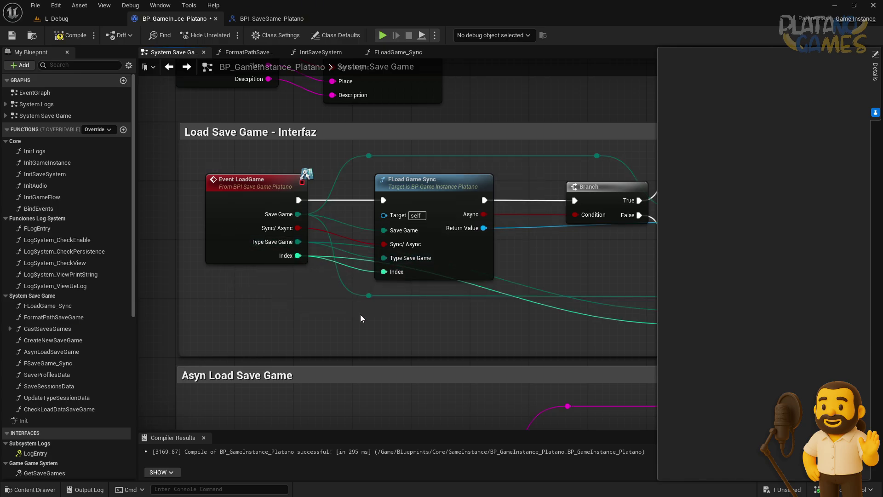
- Add two reroute points to tidy the new wires below the nodes, then compile and save
scroll(244, 280, down, 2)
scroll(473, 271, up, 1)
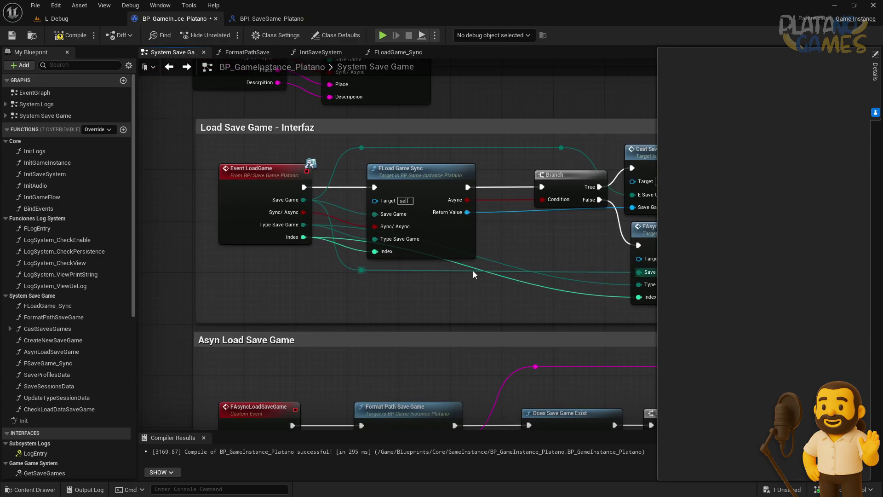
double_click(491, 273)
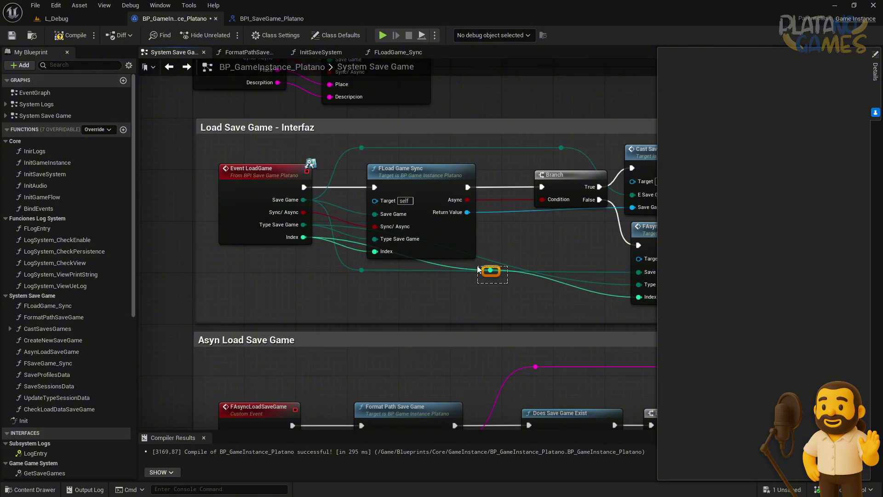
drag(496, 274, 348, 299)
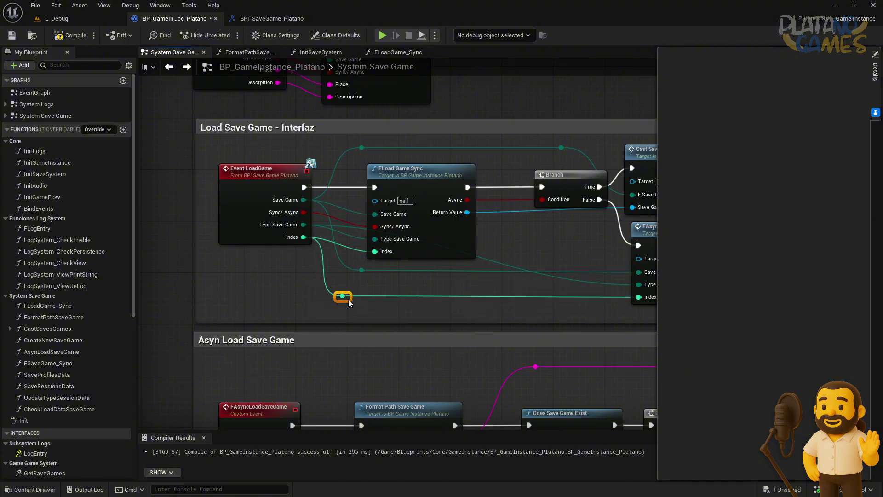
double_click(548, 275)
drag(547, 275, 354, 289)
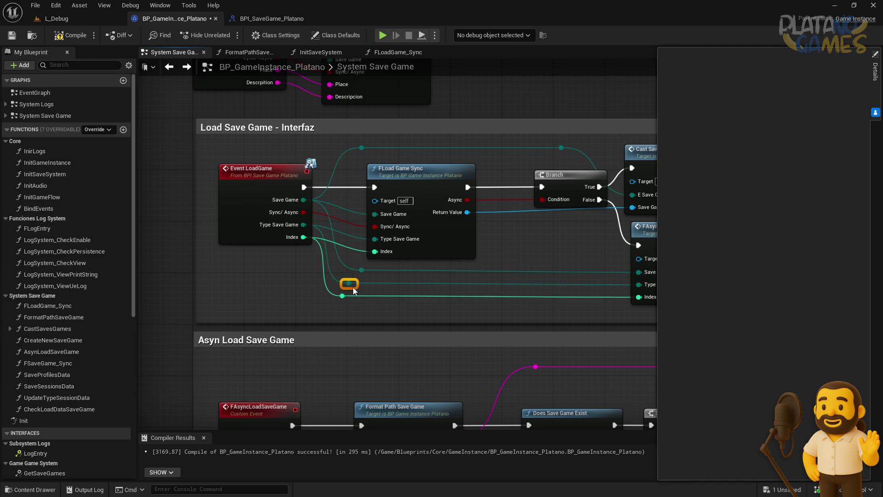
scroll(222, 265, down, 1)
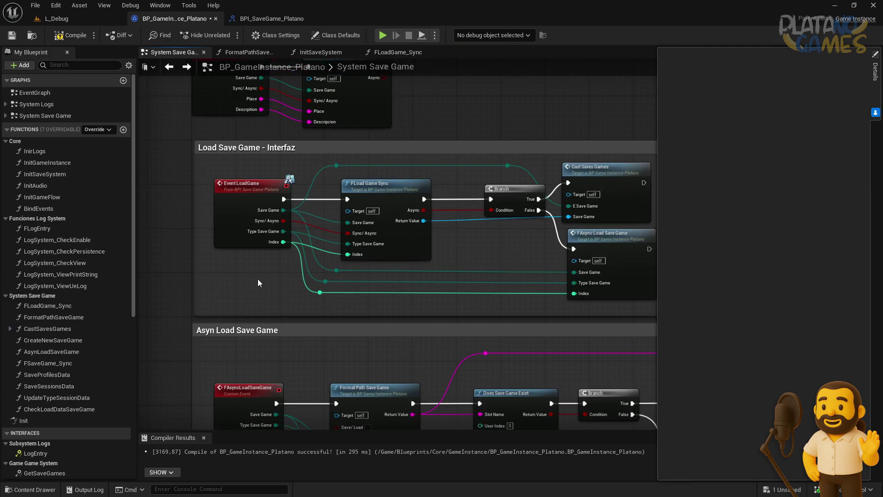
click(12, 35)
- Nudge the Cast Saves Games node right, then switch to the InitSaveSystem graph's Load Game chain
right_drag(290, 265, 232, 299)
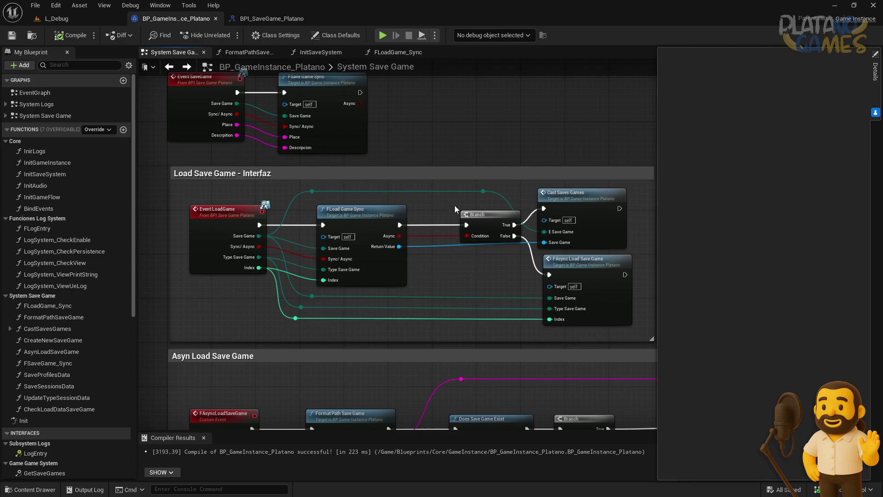
drag(569, 199, 609, 201)
click(449, 288)
right_drag(415, 280, 386, 226)
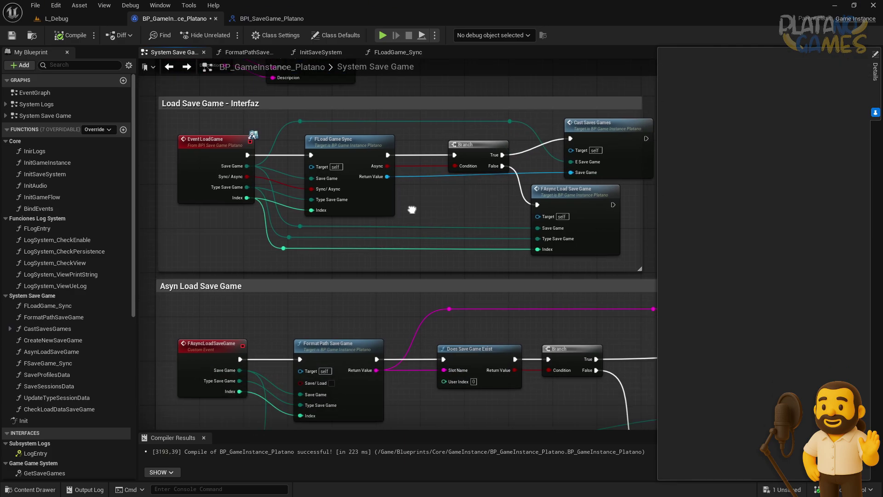
scroll(385, 225, up, 2)
right_drag(323, 291, 379, 222)
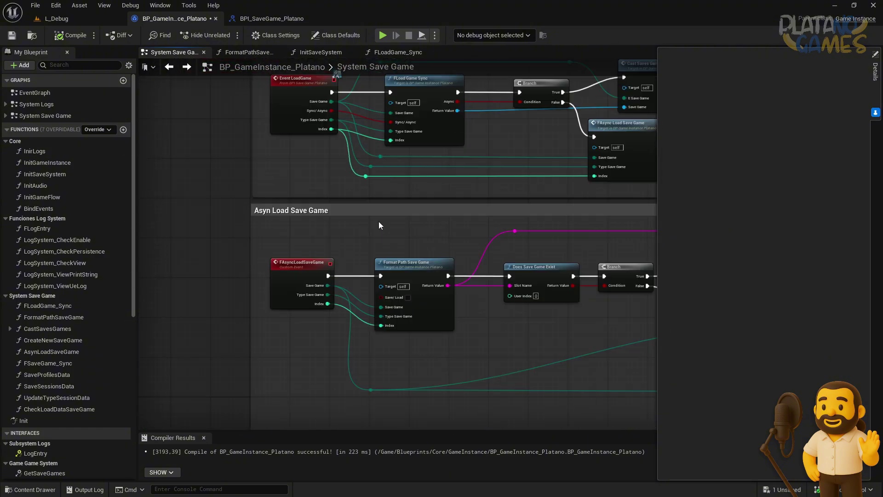
scroll(379, 221, up, 3)
click(306, 54)
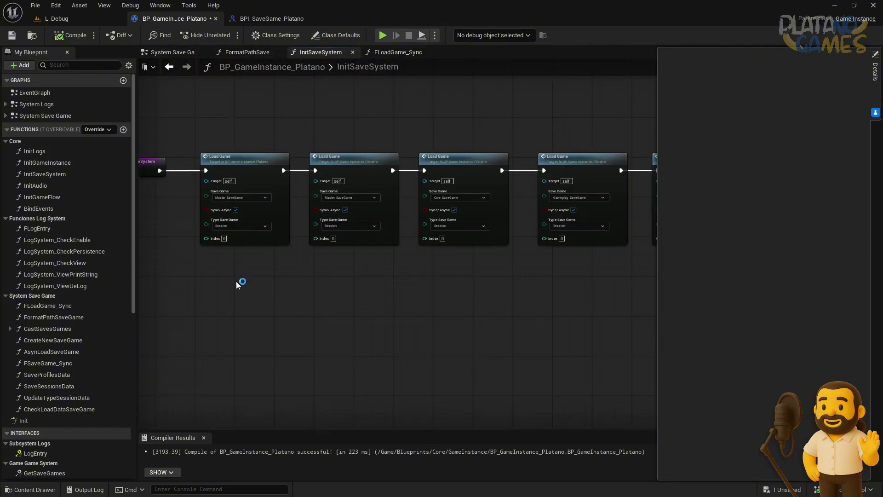
scroll(236, 280, up, 2)
right_drag(236, 281, 302, 293)
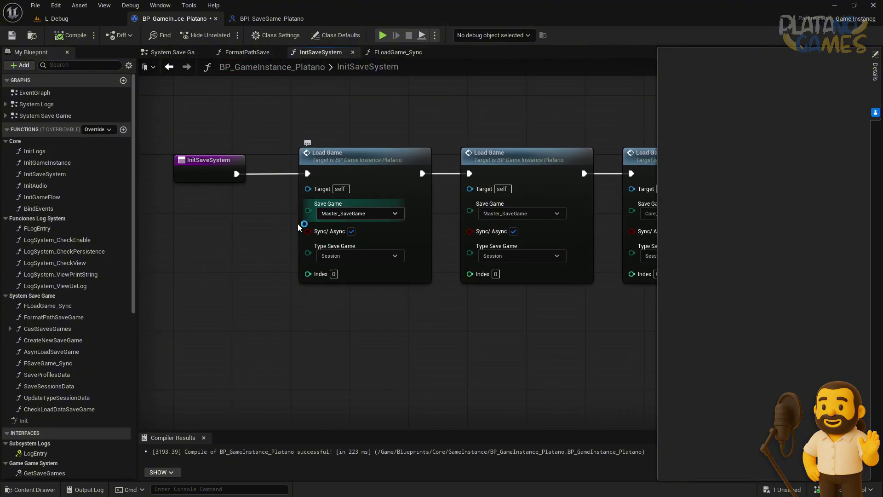
- Set Type Save Game to Unique on the first, second and Core Load Game nodes
click(335, 256)
click(330, 286)
right_drag(336, 260, 282, 244)
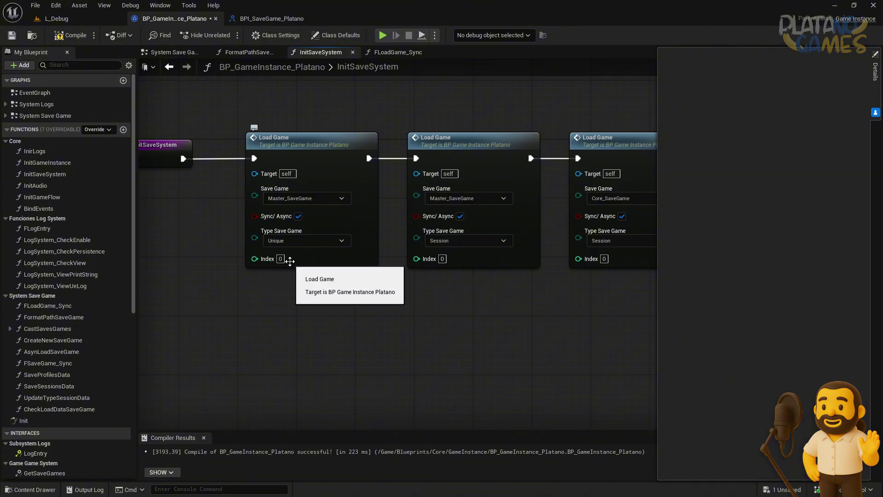
click(448, 241)
click(453, 271)
right_drag(528, 271, 315, 271)
click(416, 237)
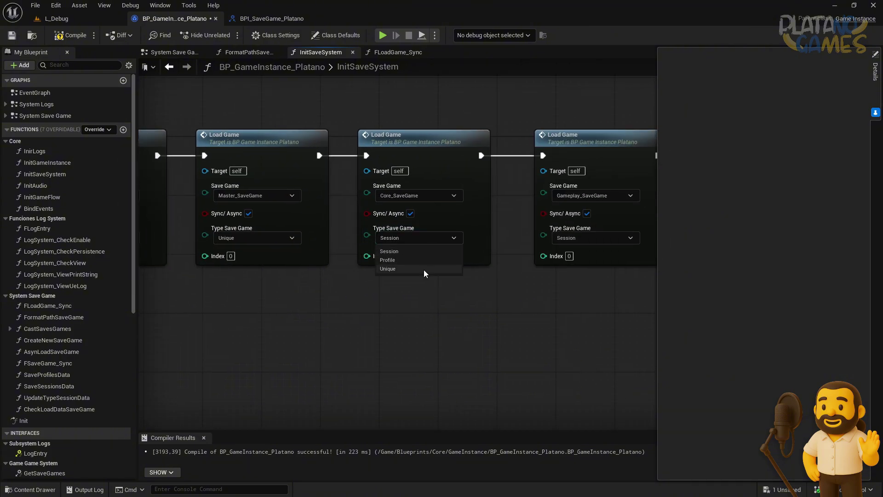
click(417, 268)
- Set the Gameplay and Logs Load Game types to Unique, then compile and save
right_drag(555, 276, 417, 275)
click(450, 238)
click(451, 268)
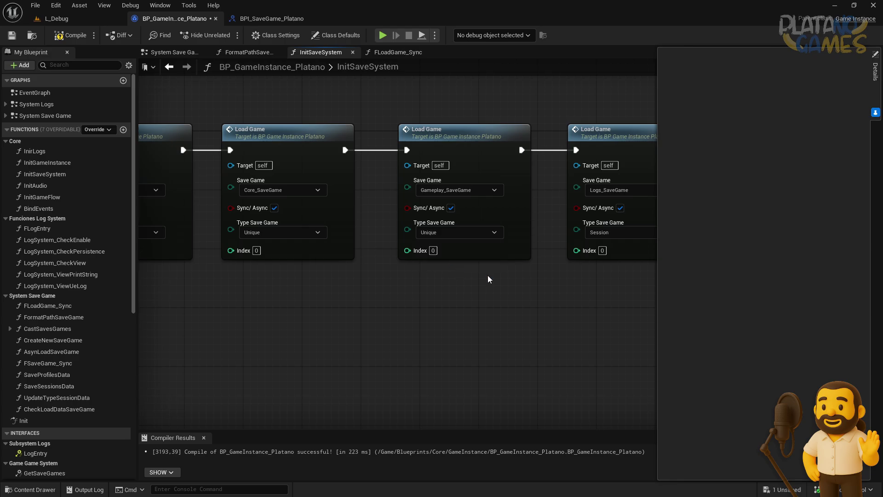
right_drag(638, 247, 446, 243)
click(446, 243)
click(438, 269)
right_drag(339, 308, 540, 318)
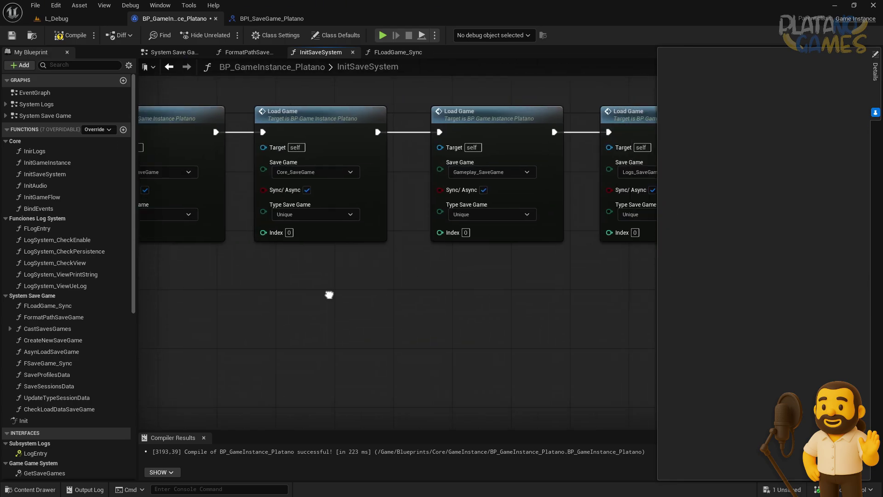
scroll(470, 339, down, 2)
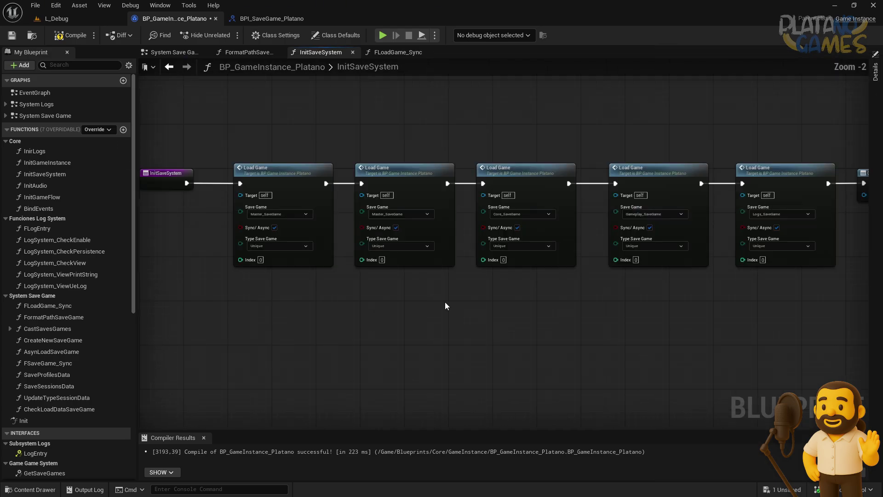
click(70, 35)
click(12, 35)
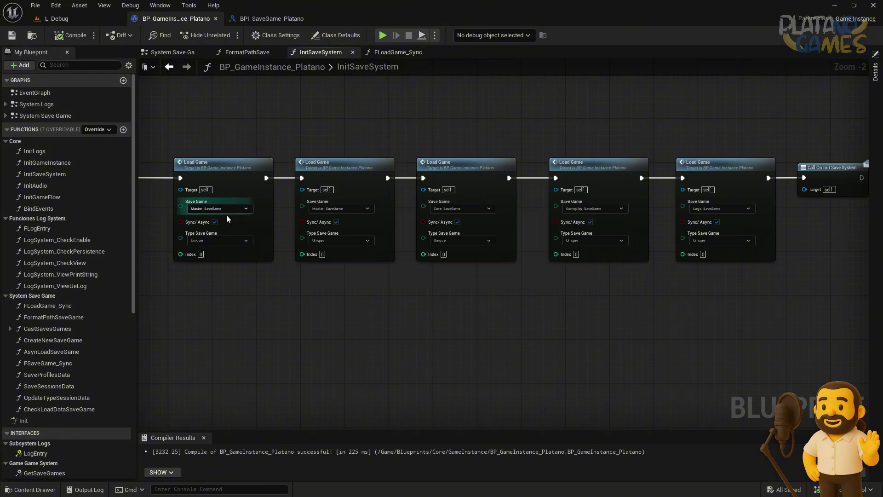
- Make the chained Load Game nodes load Core_SaveGame, Gameplay_SaveGame and Logs_SaveGame in order
scroll(228, 216, up, 2)
mouse_move(231, 227)
right_down()
mouse_move(267, 229)
mouse_move(352, 200)
mouse_move(254, 220)
mouse_move(328, 218)
right_up()
click(352, 200)
click(303, 204)
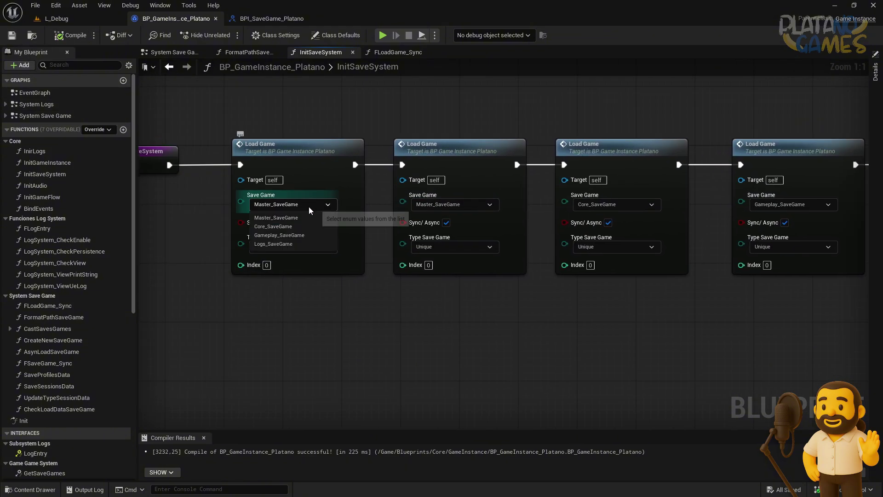
click(450, 204)
click(435, 227)
right_drag(435, 226, 276, 233)
click(455, 211)
click(442, 242)
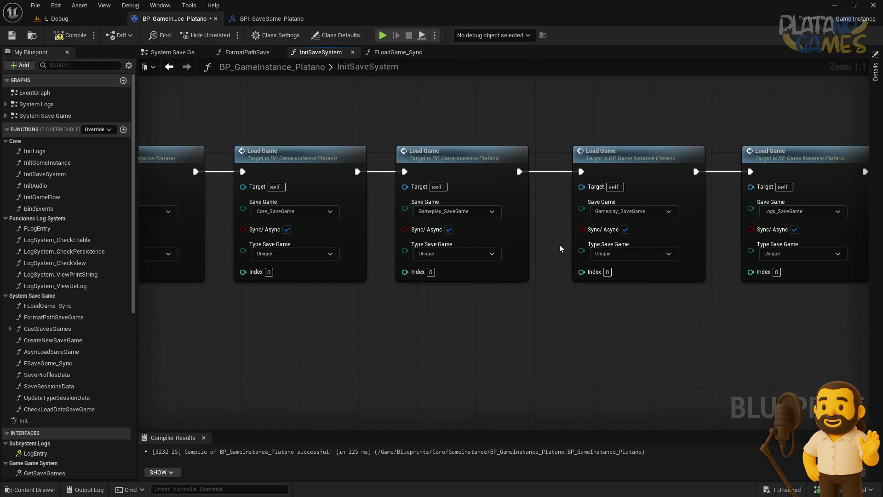
click(632, 211)
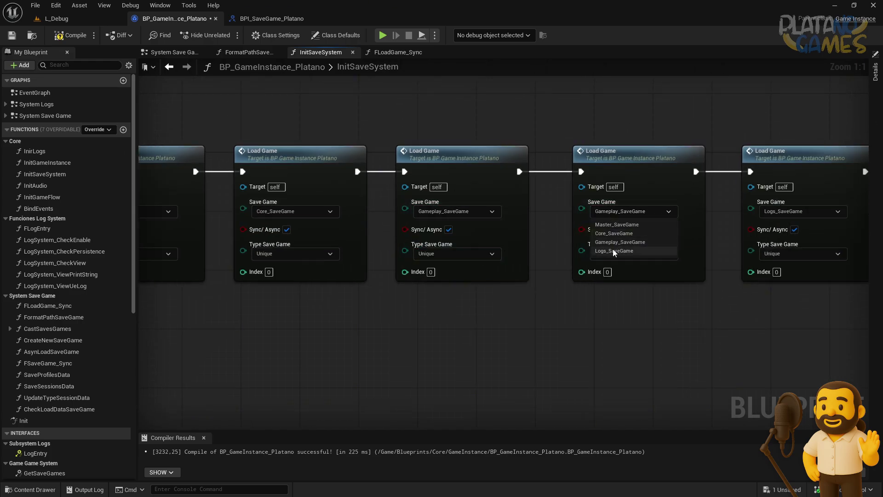
click(613, 249)
- Delete the leftover duplicate Load Game node and move Call On Init Save System left
right_drag(714, 215, 471, 236)
click(542, 183)
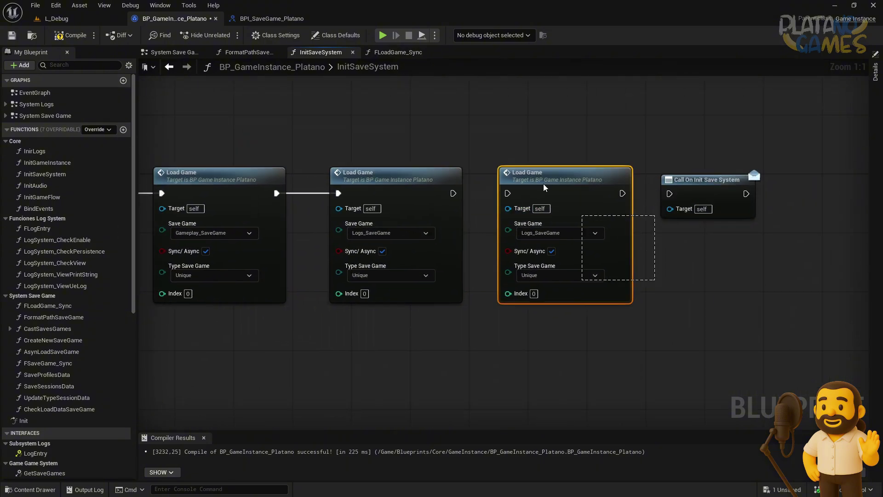
key(Delete)
drag(686, 191, 453, 193)
- Wire Call On Init Save System after the Logs load, then compile and save
scroll(453, 193, down, 2)
right_drag(265, 337, 347, 350)
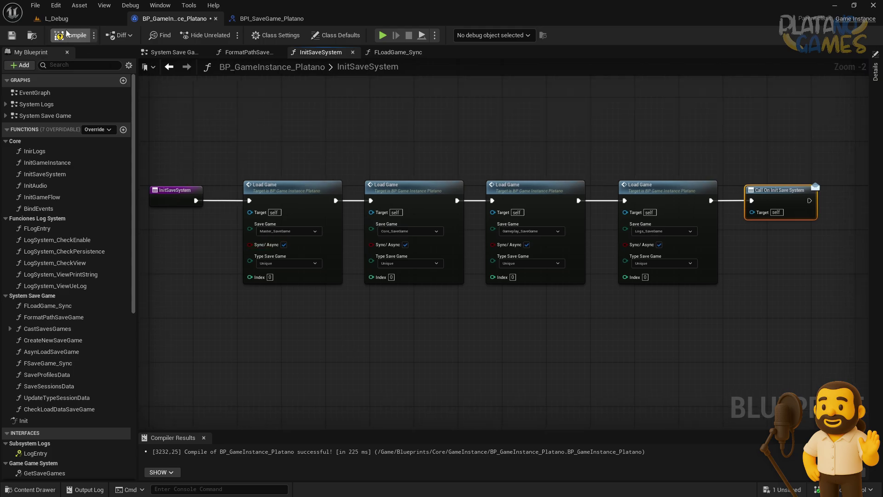
key(F7)
key(ctrl+s)
- Zoom in on the last Load Game nodes and confirm the Logs load stays Unique
right_drag(584, 255, 554, 253)
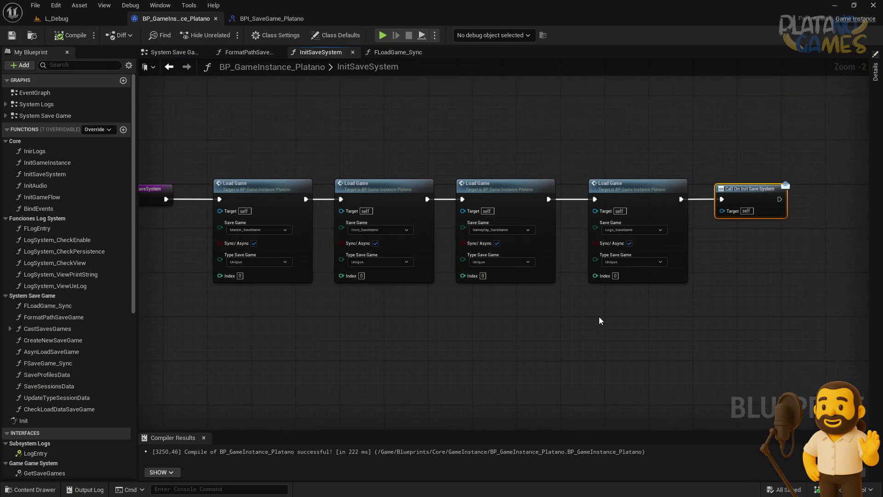
scroll(561, 354, up, 1)
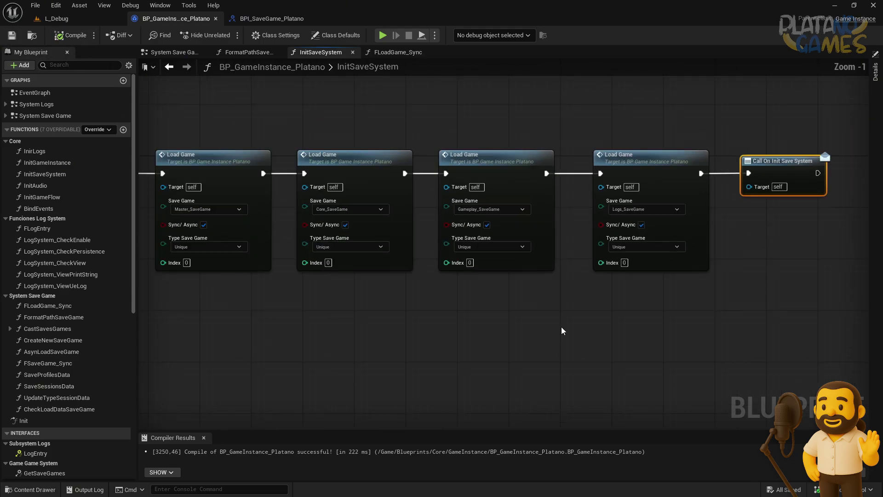
mouse_move(561, 327)
right_down()
mouse_move(608, 299)
mouse_move(540, 308)
right_up()
scroll(540, 307, down, 2)
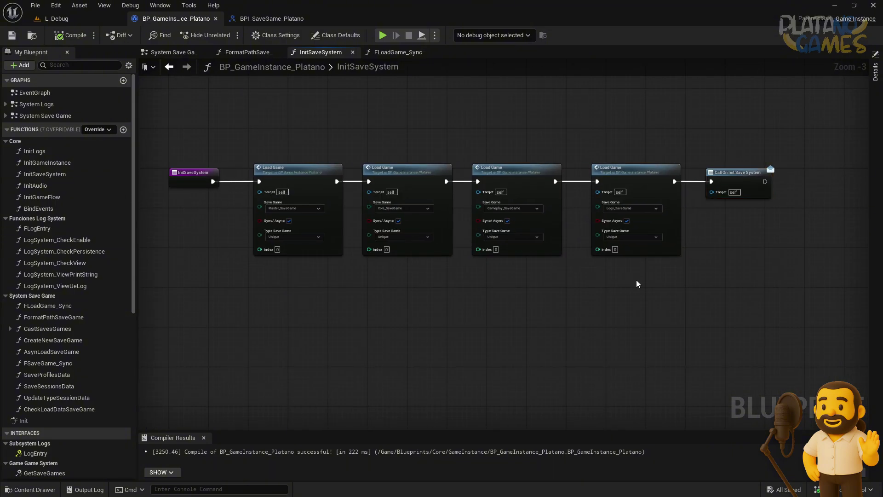
scroll(634, 282, up, 3)
right_drag(635, 282, 578, 318)
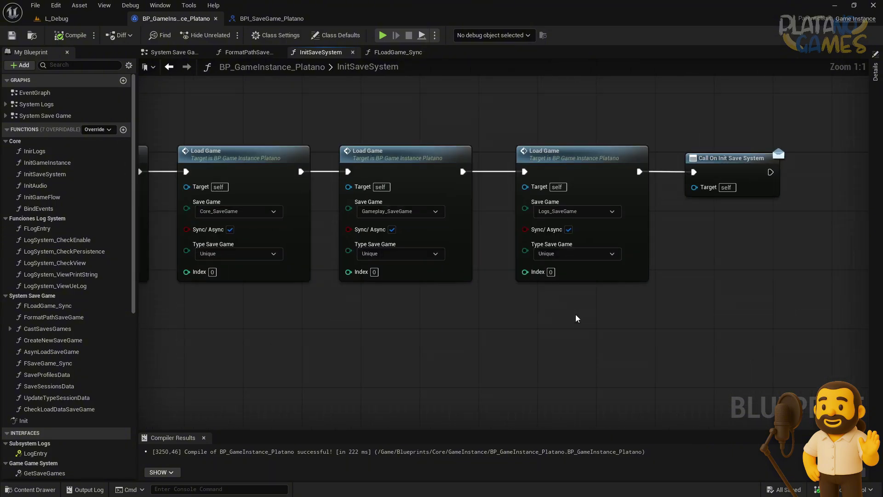
drag(626, 315, 568, 304)
click(540, 254)
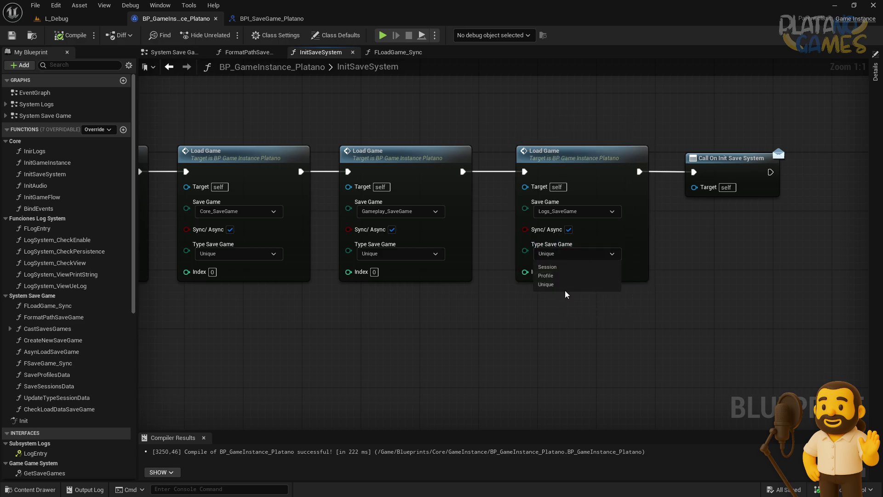
click(539, 322)
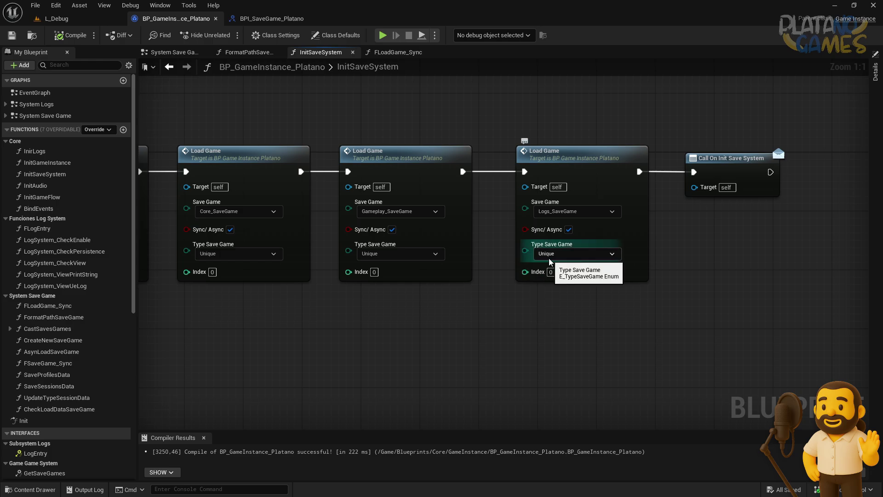
- Drag the Logs Load Game and Call On Init Save System nodes right to leave a gap after Gameplay
right_drag(674, 232, 578, 259)
mouse_move(578, 261)
mouse_down()
mouse_move(463, 152)
mouse_move(684, 179)
mouse_up()
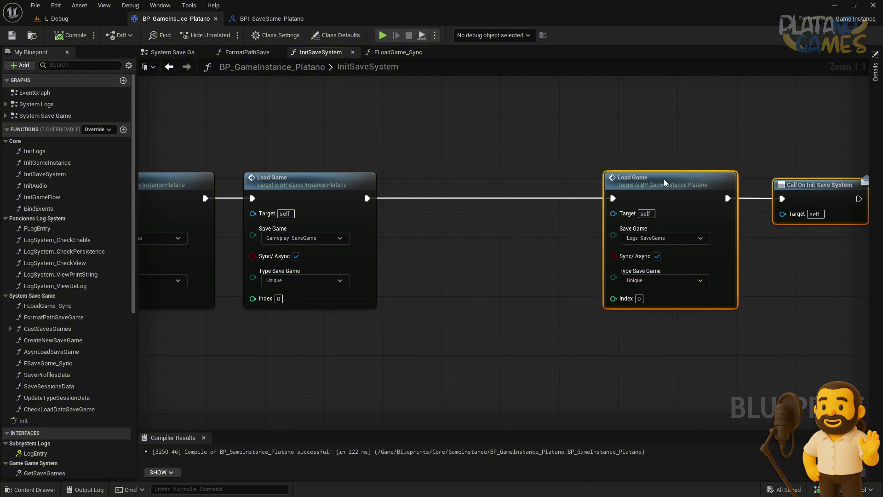
mouse_move(506, 279)
right_down()
mouse_move(434, 233)
mouse_move(522, 220)
mouse_move(410, 225)
right_up()
scroll(527, 223, down, 2)
scroll(463, 225, up, 2)
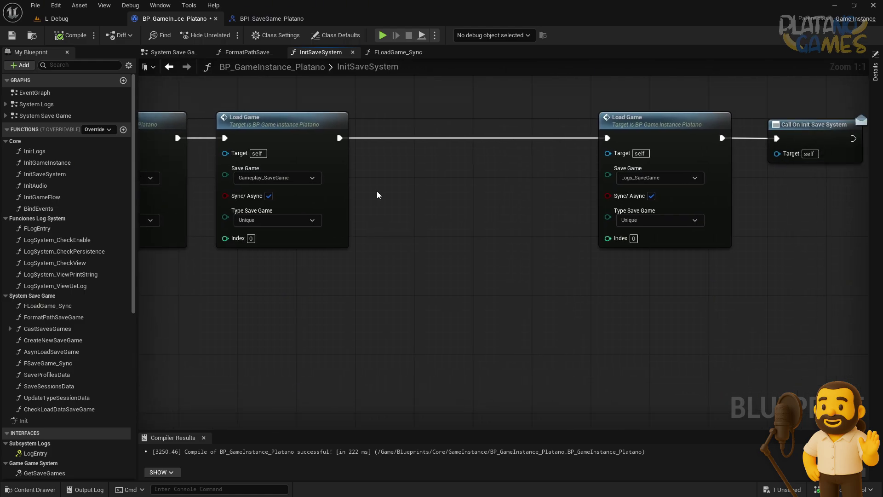
scroll(55, 381, down, 4)
scroll(55, 381, down, 4)
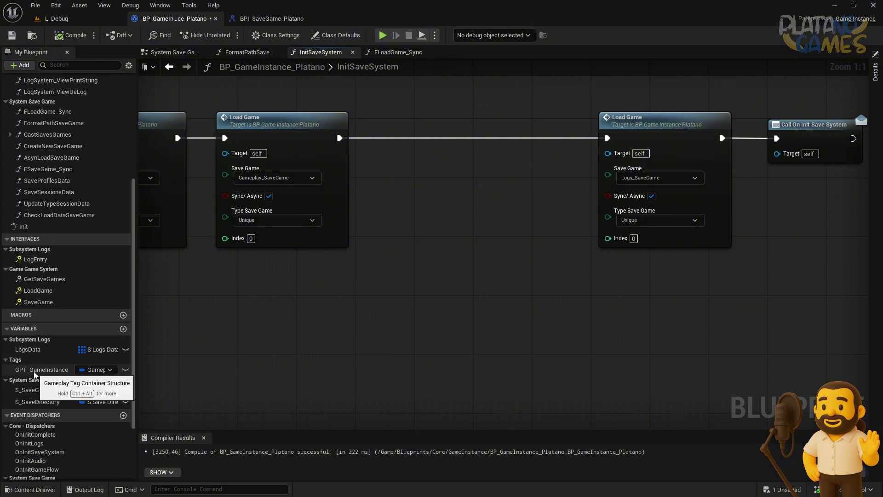
- Drop a GPT_GameInstance getter into the gap and open Manage Gameplay Tags from its default value tag list
mouse_move(37, 372)
ctrl+mouse_down()
mouse_move(414, 226)
mouse_move(331, 305)
ctrl+mouse_up()
click(875, 72)
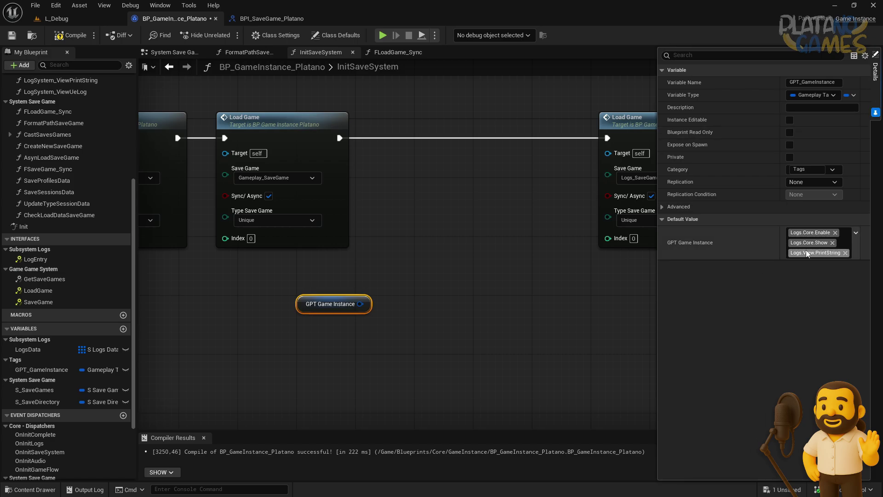
click(856, 233)
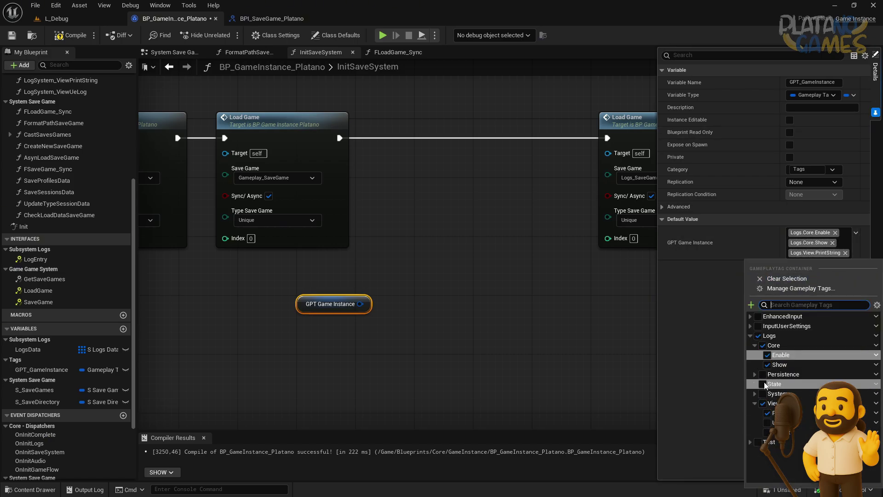
click(754, 393)
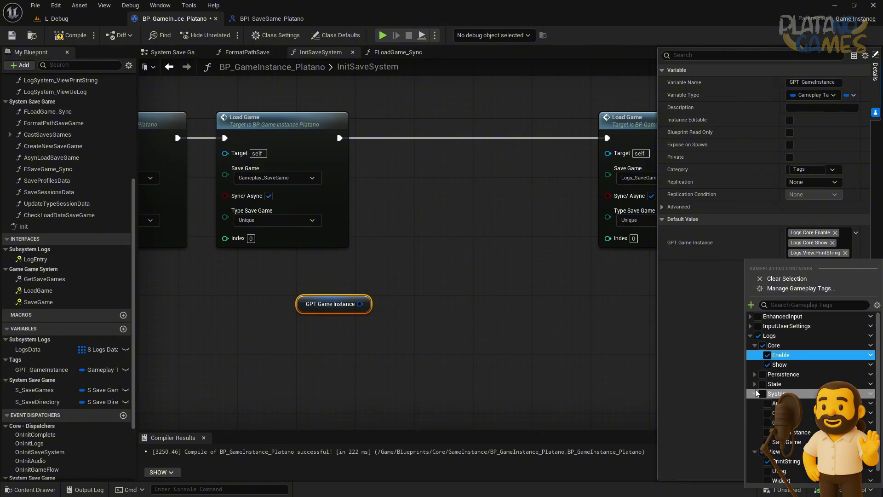
click(754, 383)
click(755, 373)
scroll(782, 386, down, 5)
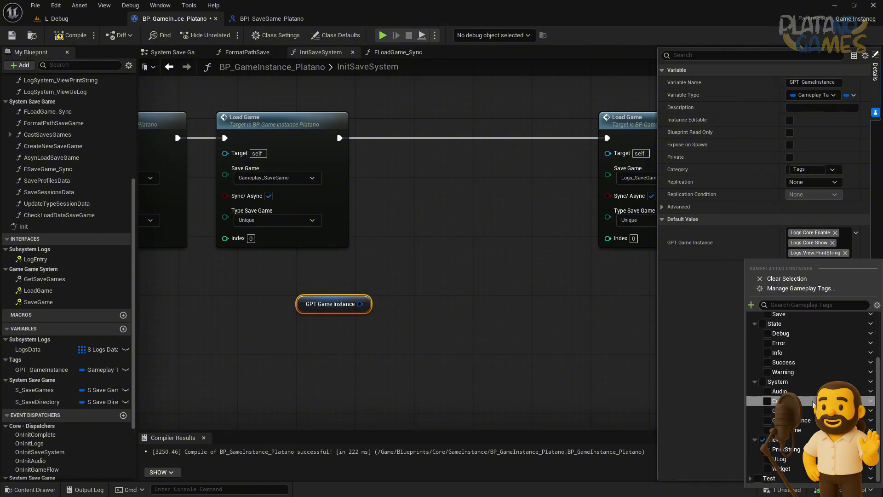
click(800, 289)
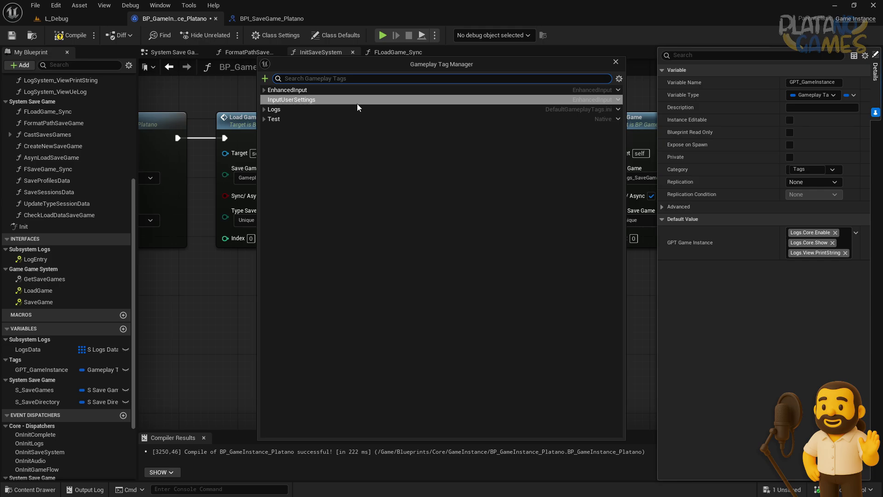
- Expand Logs and its State, System, View, Persistence and Core tag groups
click(265, 110)
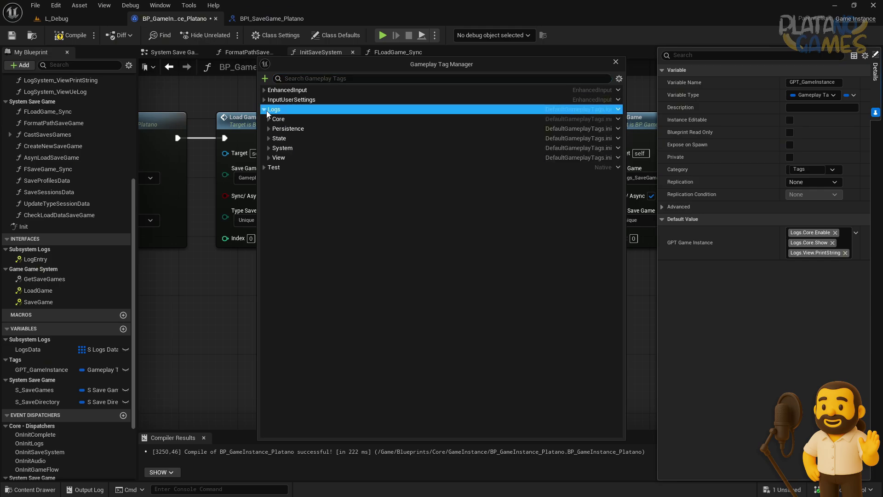
click(269, 138)
click(268, 196)
click(269, 253)
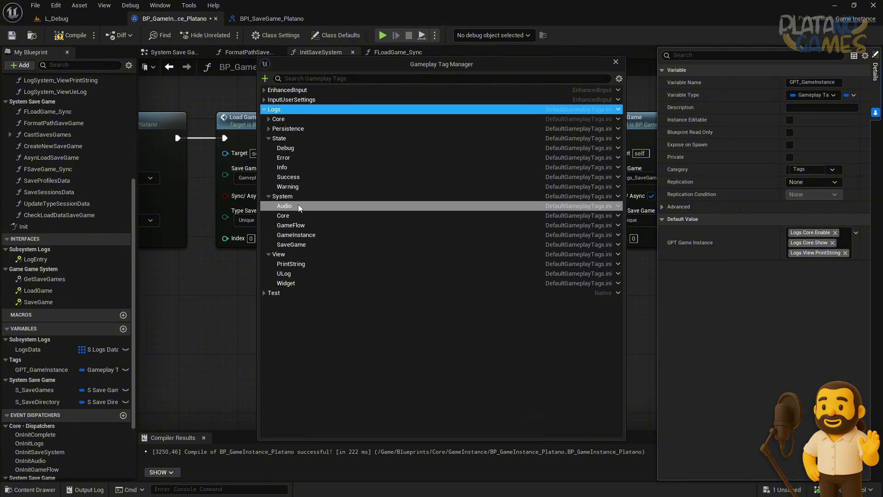
click(268, 129)
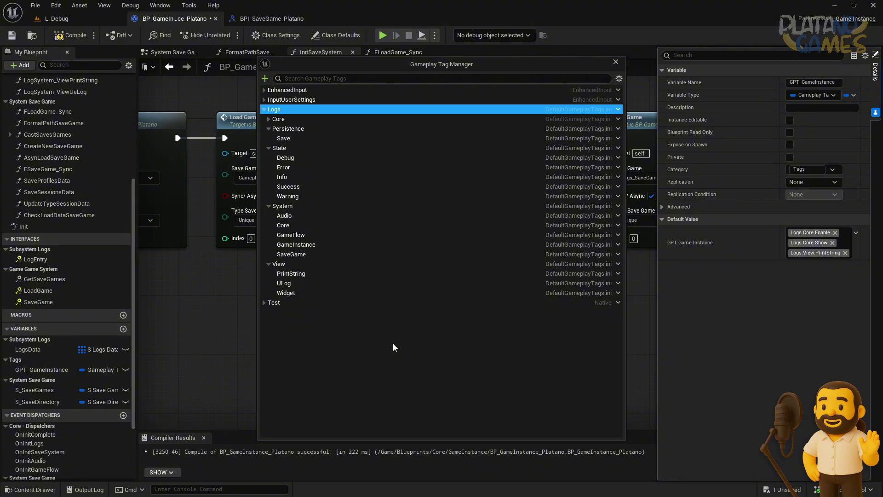
click(269, 119)
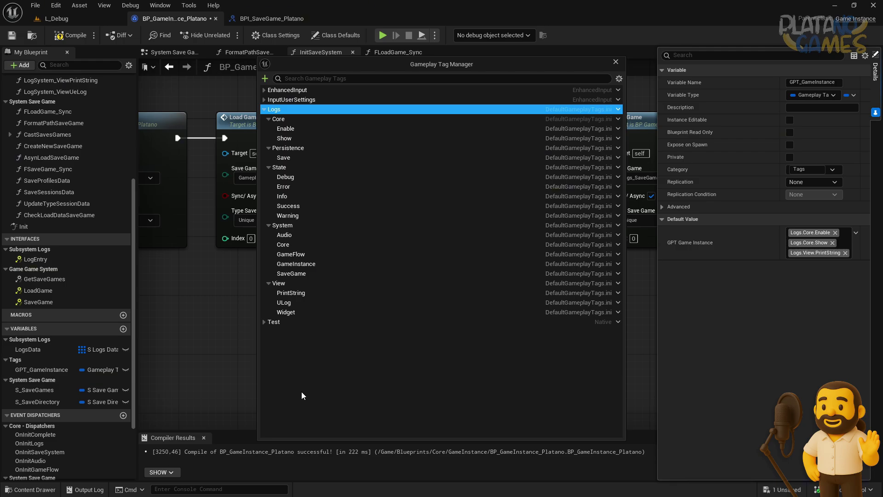
- Add a Profile sub tag under Logs.Persistence
right_click(296, 148)
click(354, 160)
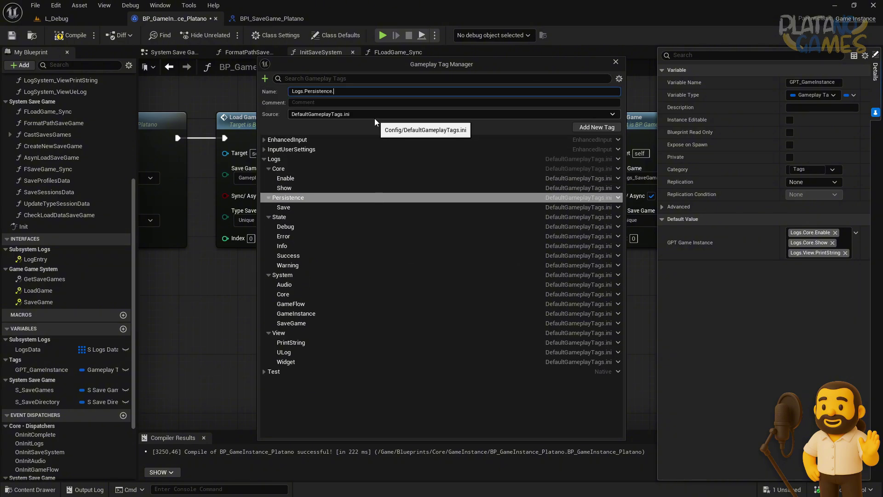
text(Profile)
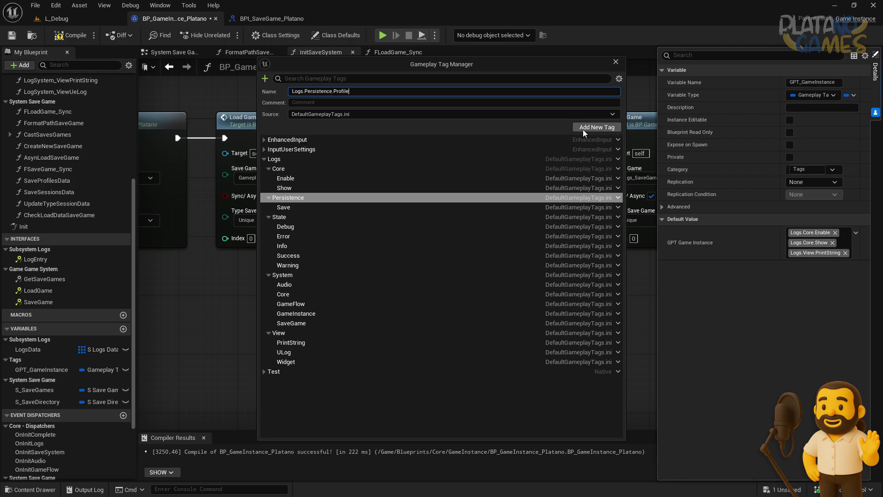
click(586, 131)
- Add a Session sub tag under Logs.Persistence and close the Gameplay Tag Manager
right_click(291, 180)
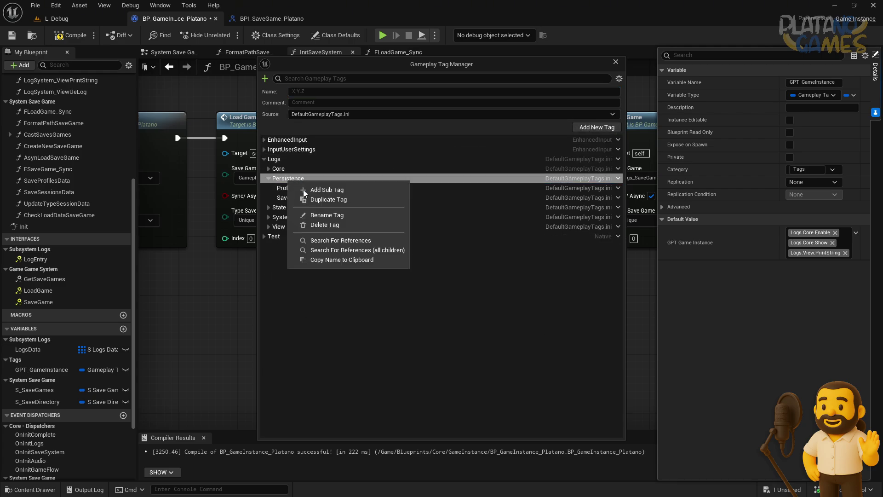
click(326, 190)
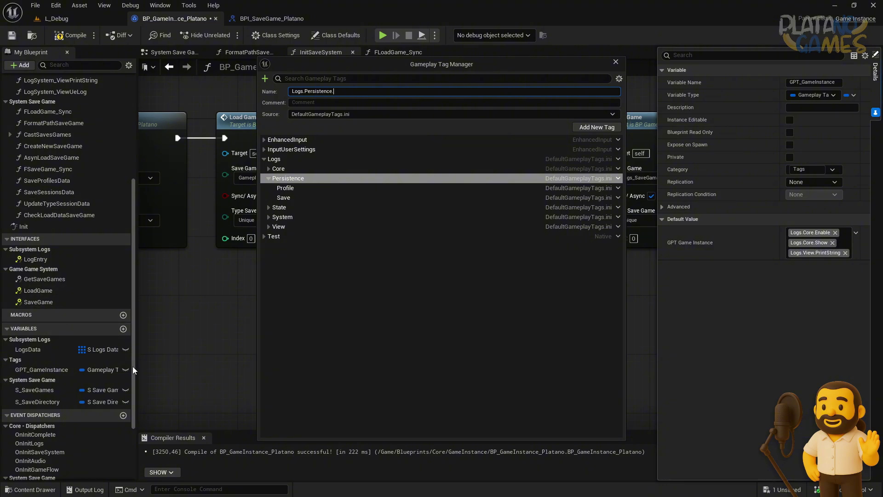
scroll(53, 421, down, 3)
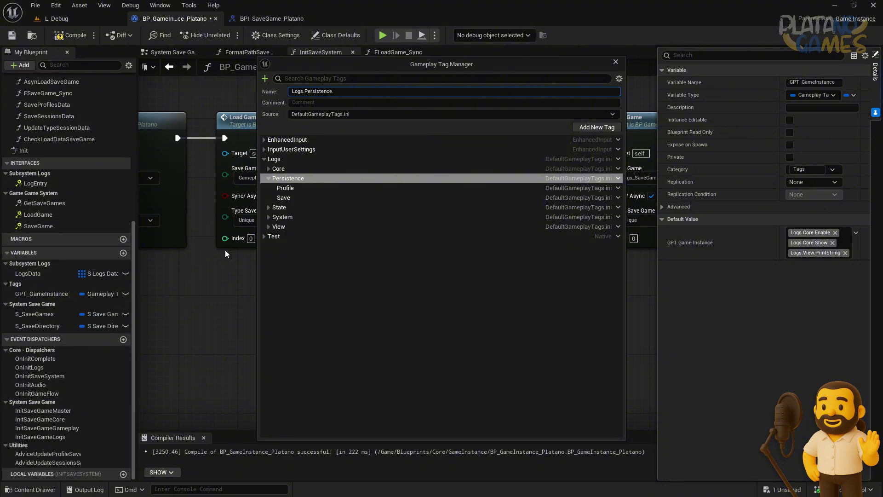
click(247, 220)
right_click(297, 179)
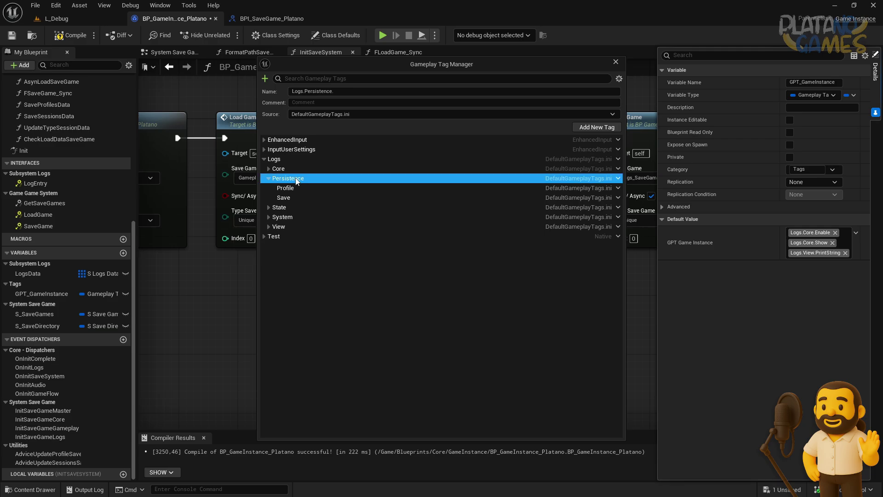
click(322, 188)
text(S)
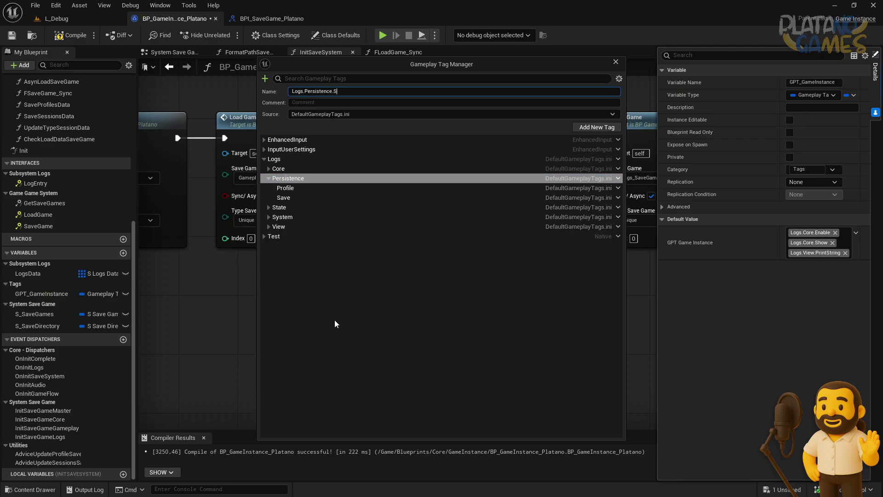
text(ession)
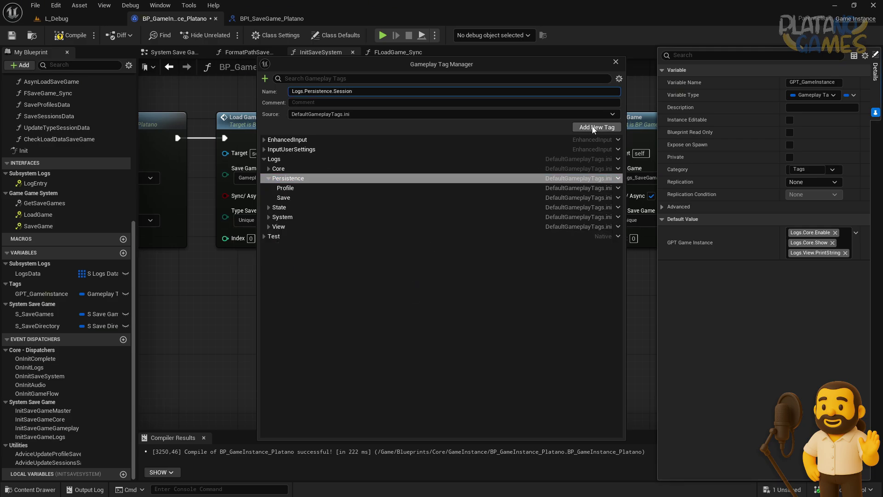
click(594, 130)
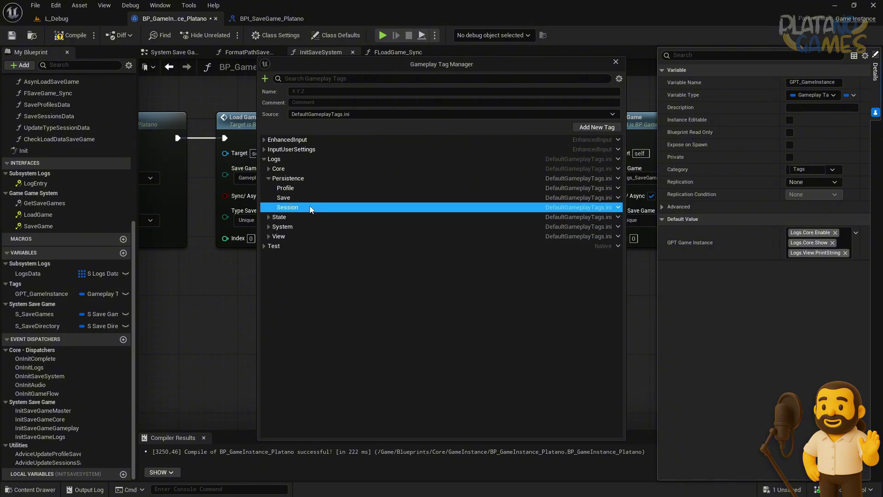
click(616, 62)
- Create a Has Tag node wired off the GPT Game Instance getter
right_drag(516, 270, 412, 264)
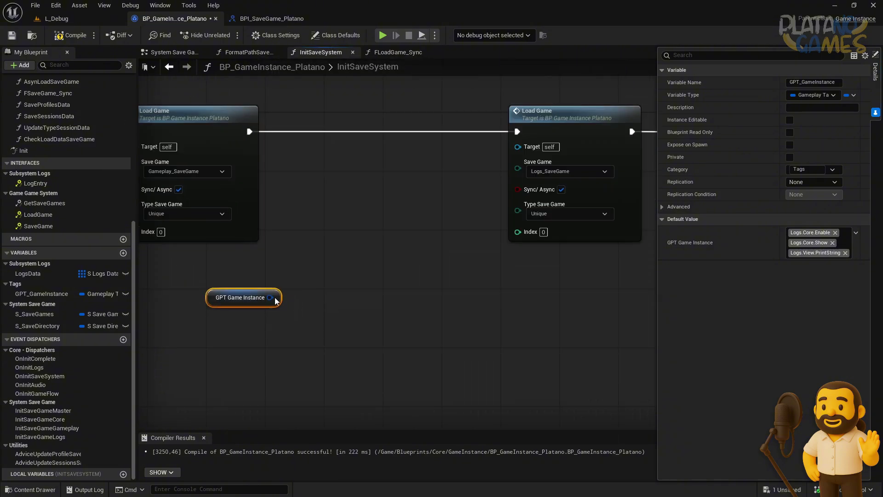
drag(271, 298, 306, 248)
text(has tag)
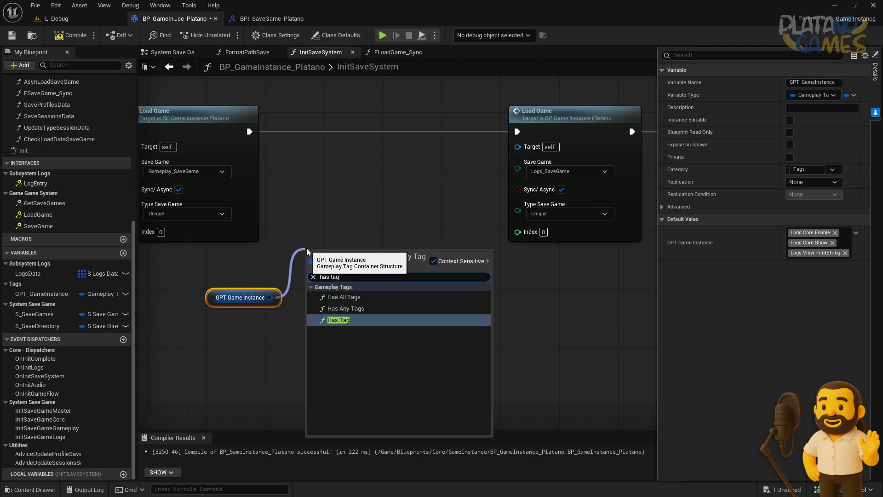
key(Return)
right_drag(522, 216, 470, 193)
drag(317, 286, 350, 327)
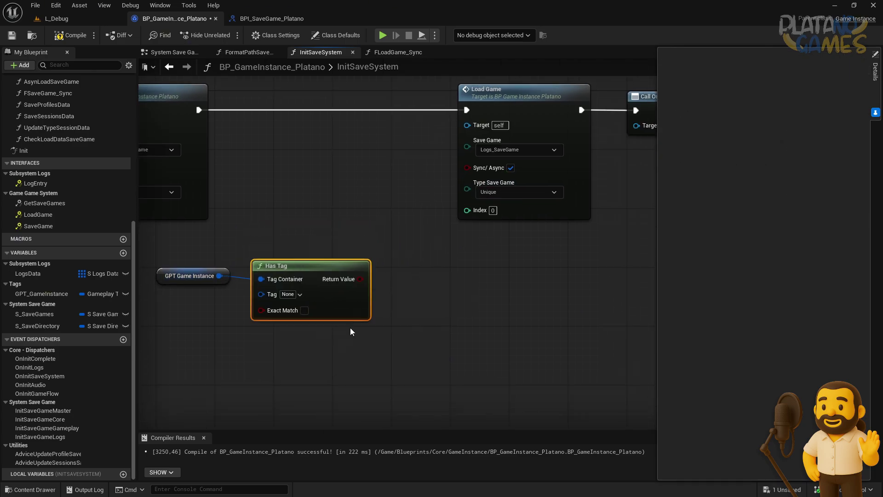
- Move the GPT Game Instance and Has Tag nodes directly beneath the Logs Load Game call
right_drag(319, 259, 417, 261)
mouse_move(251, 279)
mouse_down()
mouse_move(217, 316)
mouse_move(256, 282)
mouse_up()
right_drag(355, 254, 319, 272)
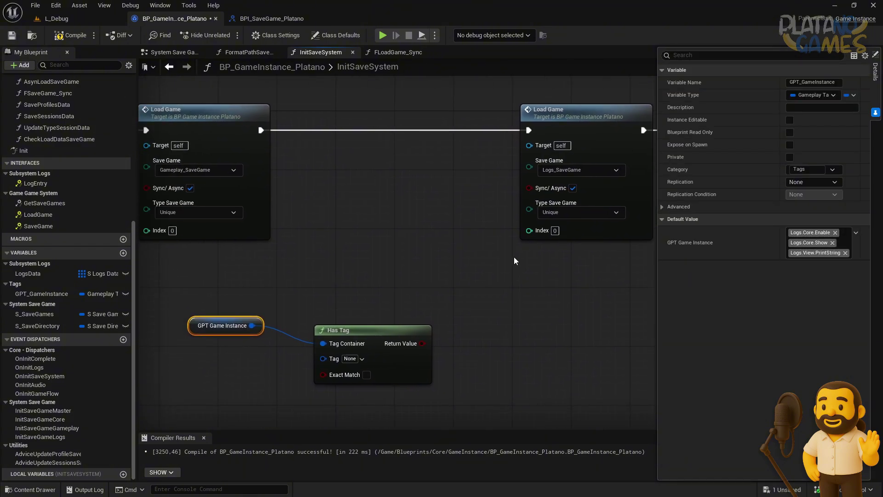
click(362, 358)
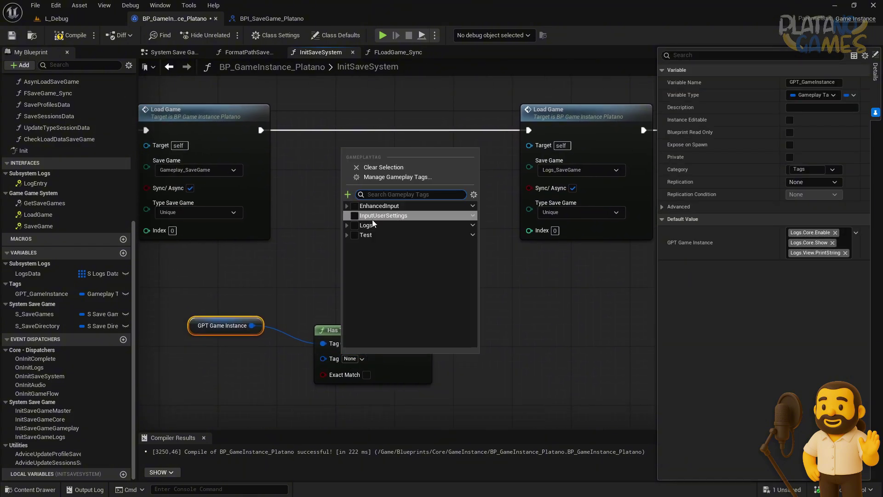
click(322, 269)
drag(217, 304, 375, 396)
drag(338, 330, 538, 242)
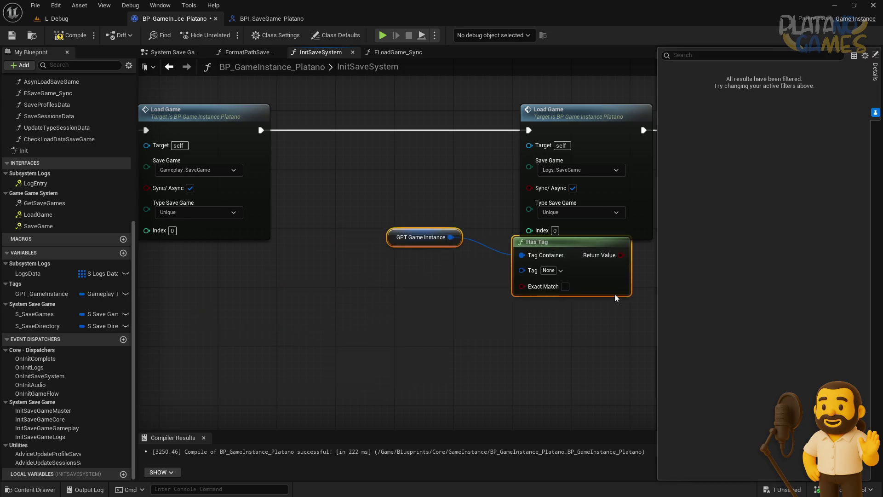
right_drag(399, 97, 295, 138)
- Collapse the selected nodes into NewFunction on the exec wire and lay out its graph
right_click(489, 173)
click(524, 298)
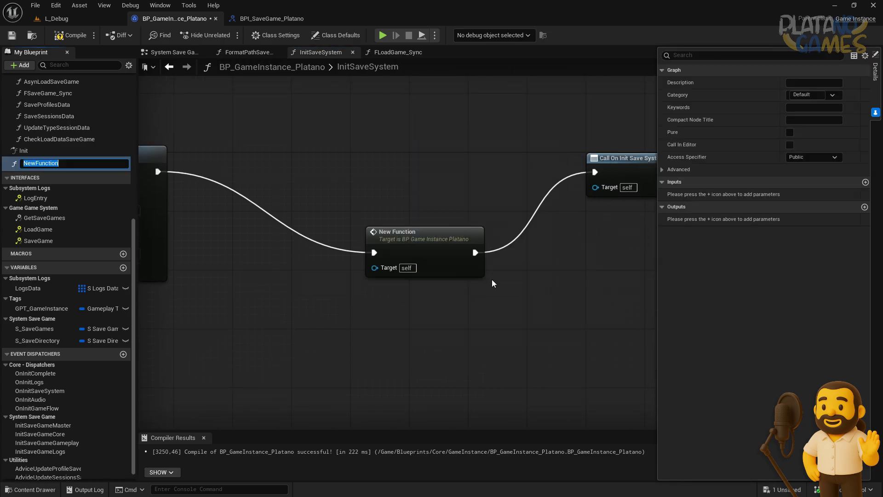
drag(419, 249, 376, 166)
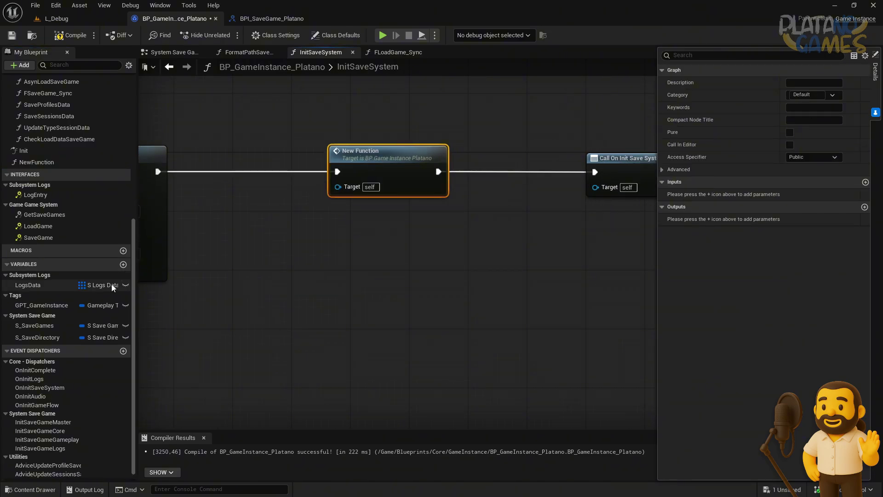
double_click(361, 164)
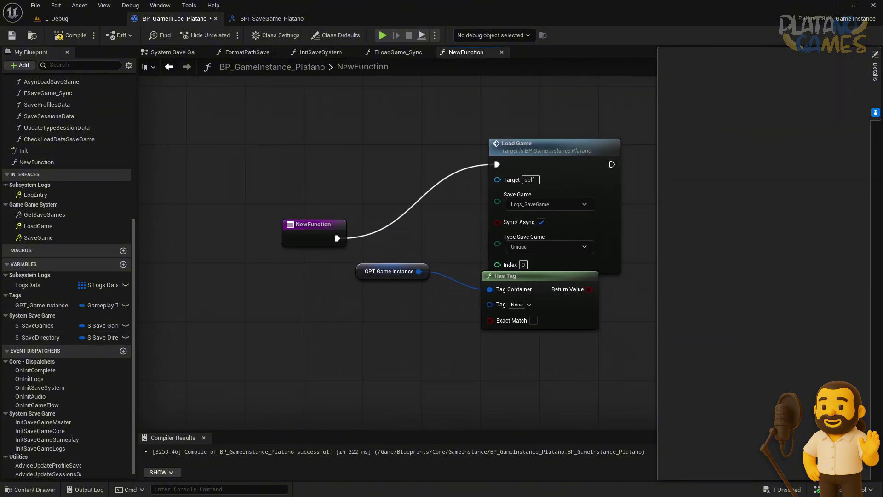
right_drag(299, 238, 455, 237)
drag(455, 236, 214, 153)
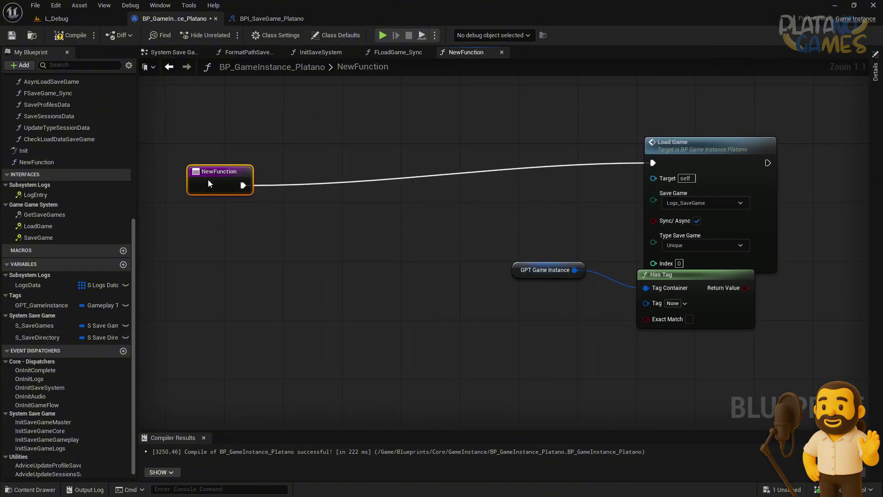
mouse_move(651, 347)
mouse_down()
mouse_move(539, 277)
mouse_move(201, 291)
mouse_up()
right_drag(518, 249, 409, 252)
mouse_move(658, 228)
mouse_down()
mouse_move(825, 212)
mouse_move(826, 223)
mouse_up()
- Add a Select node, indexed by Has Tag's result, feeding Load Game's Type Save Game
drag(714, 237, 580, 240)
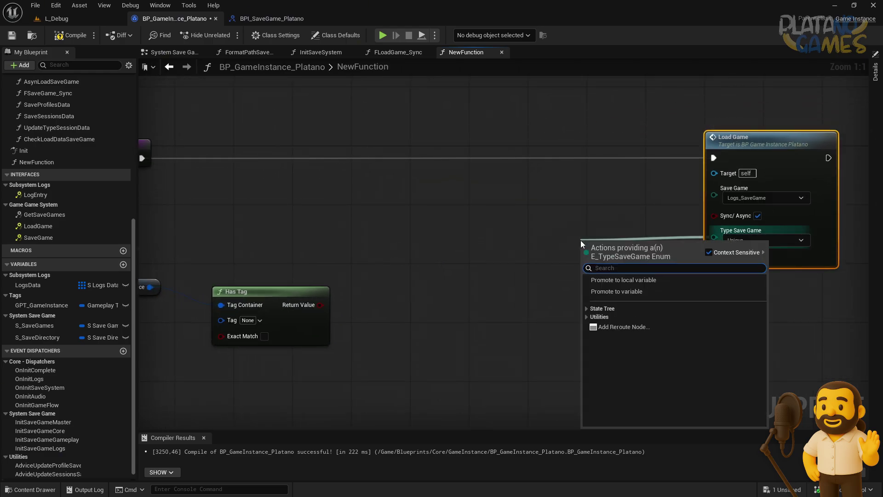
text(selec)
click(614, 288)
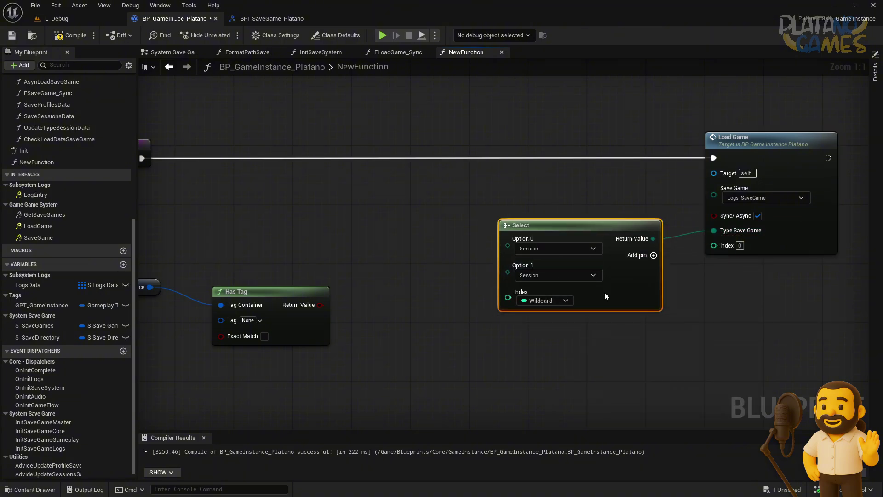
drag(321, 305, 508, 297)
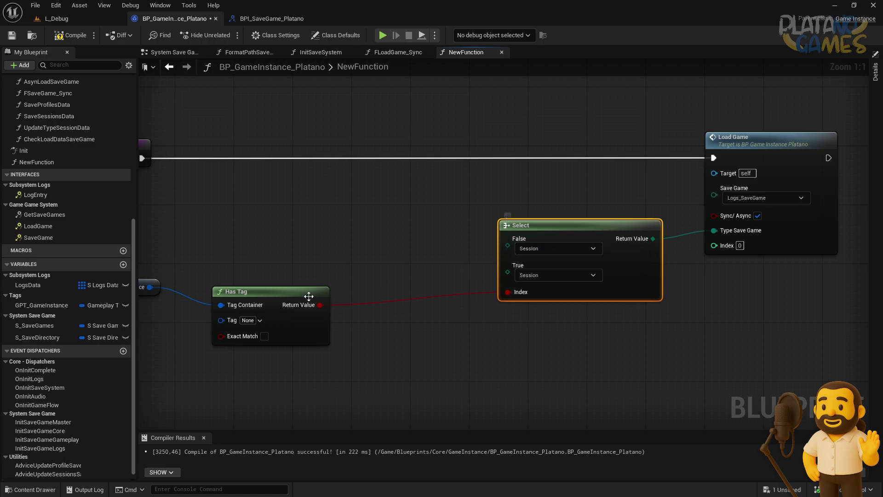
drag(309, 295, 323, 289)
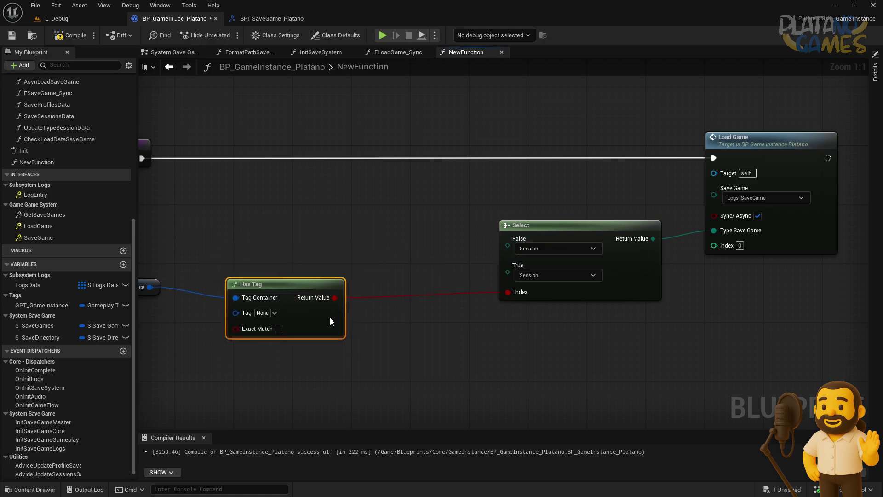
click(598, 298)
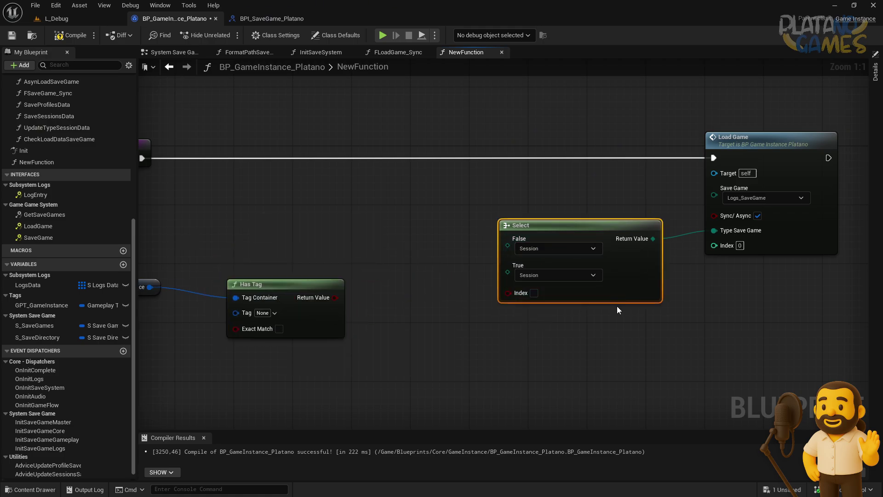
- Delete the Select node from NewFunction and return to the entry node
key(Delete)
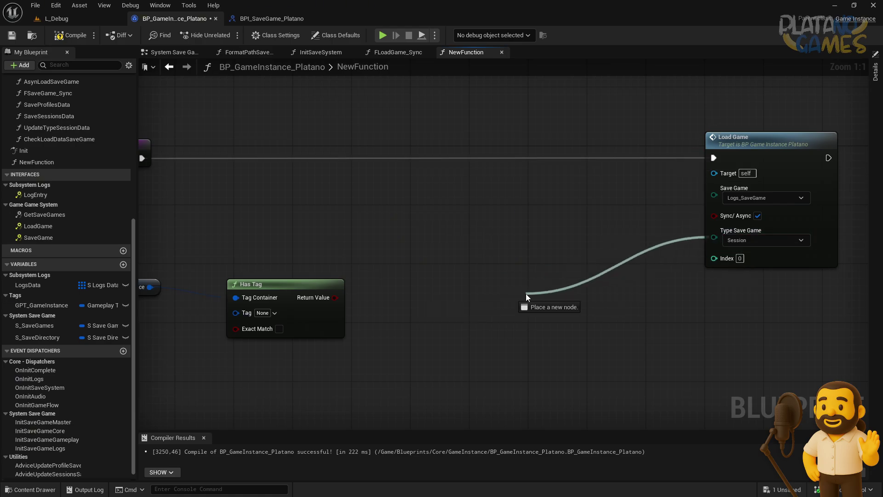
drag(716, 235, 386, 249)
key(Home)
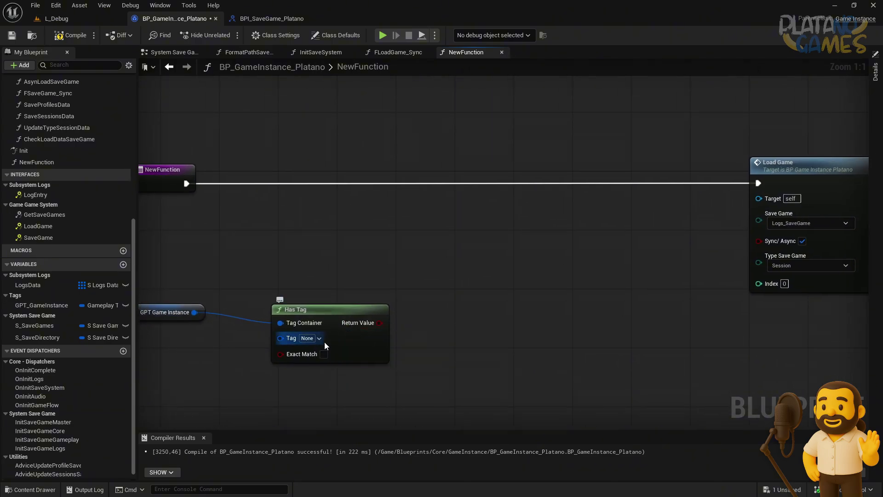
- Set Has Tag to check Logs.Persistence.Profile, then select the GPT_GameInstance variable
click(319, 339)
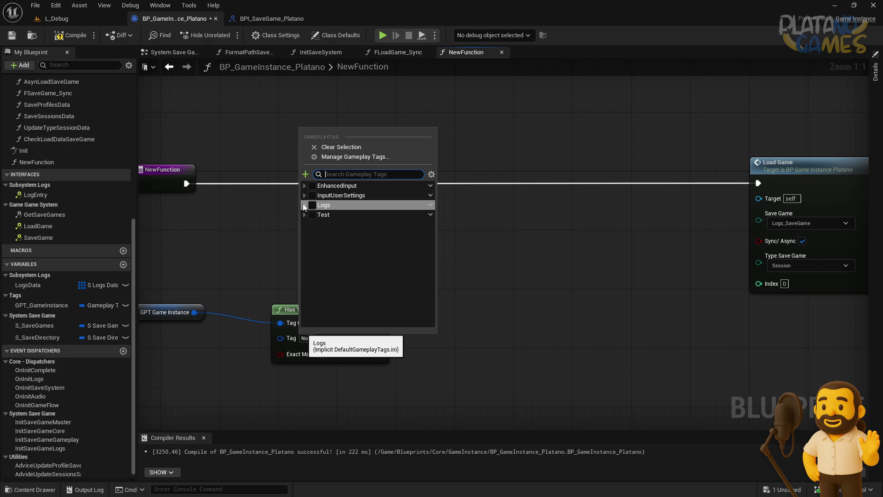
click(439, 220)
mouse_move(30, 275)
mouse_down()
mouse_move(352, 302)
mouse_move(422, 266)
mouse_up()
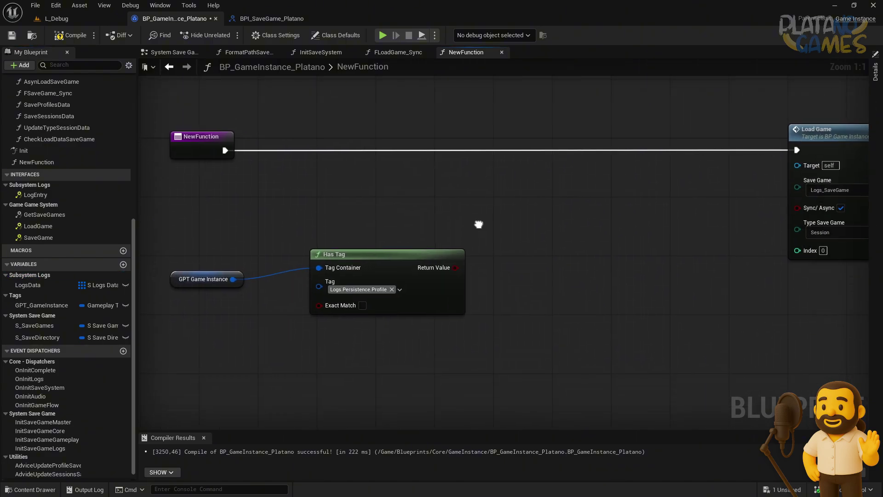
right_drag(478, 224, 530, 227)
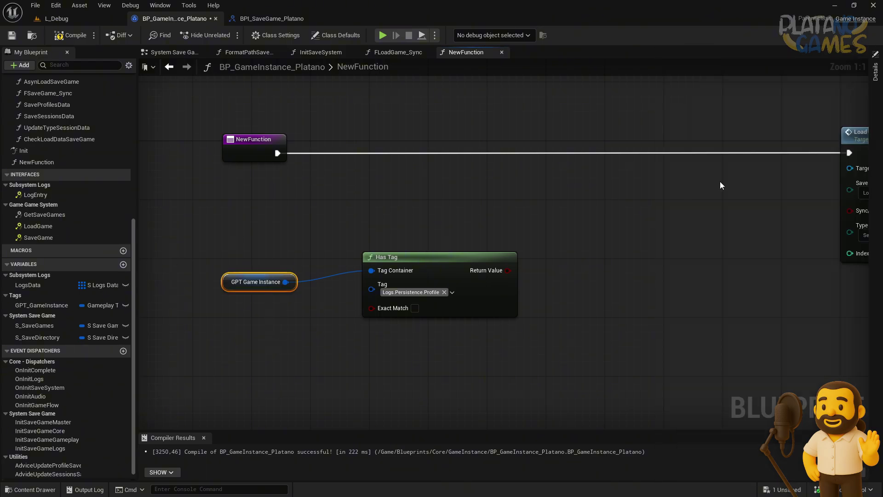
click(875, 71)
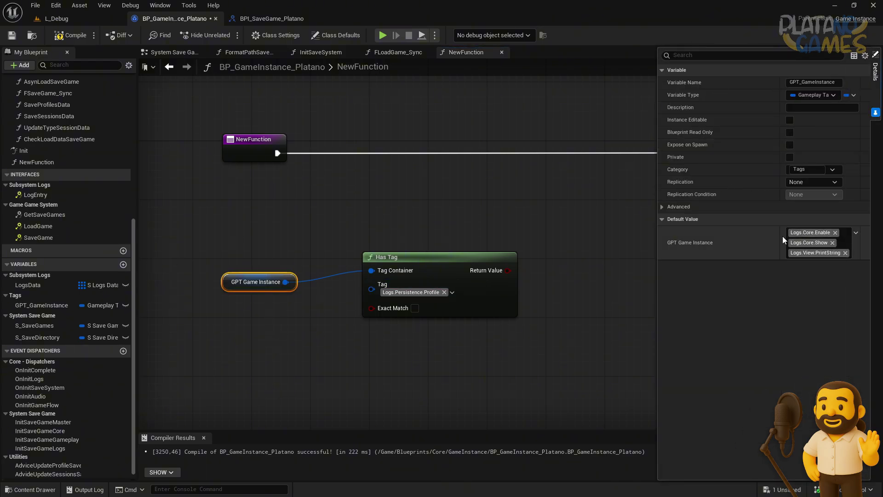
- In the gameplay tag manager, add a Unique sub tag under Logs.Persistence
click(855, 234)
click(782, 288)
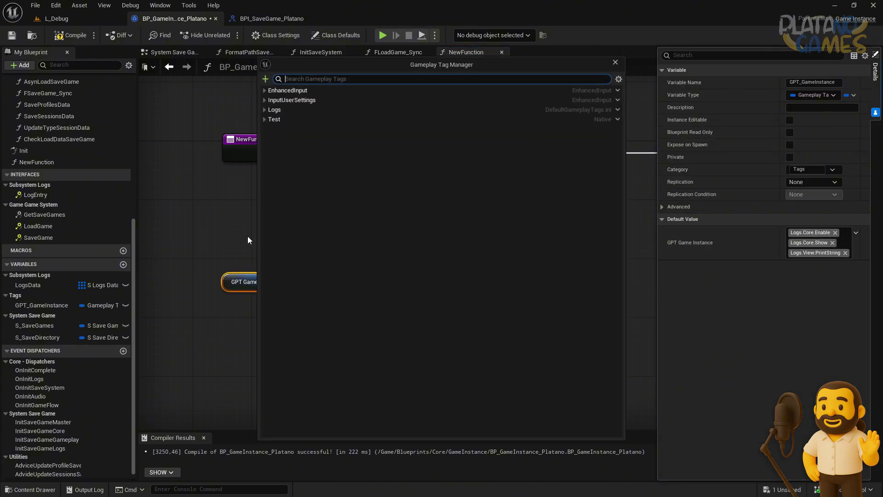
click(268, 112)
click(269, 129)
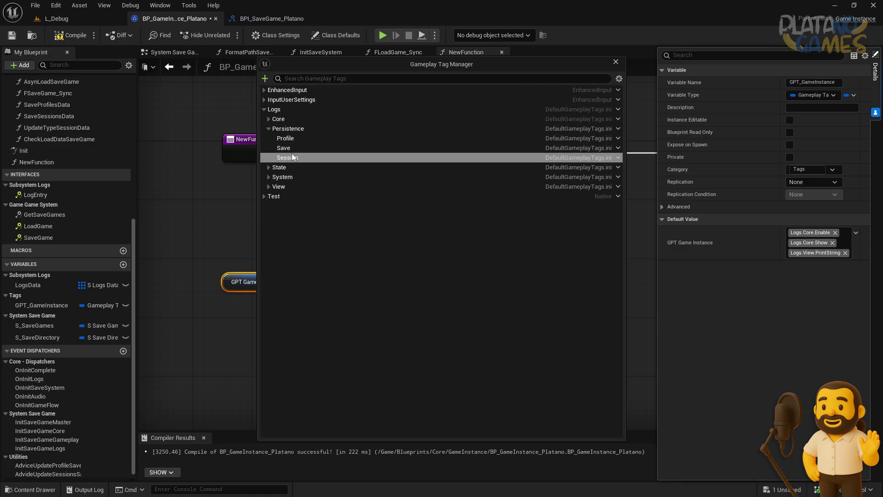
right_click(297, 129)
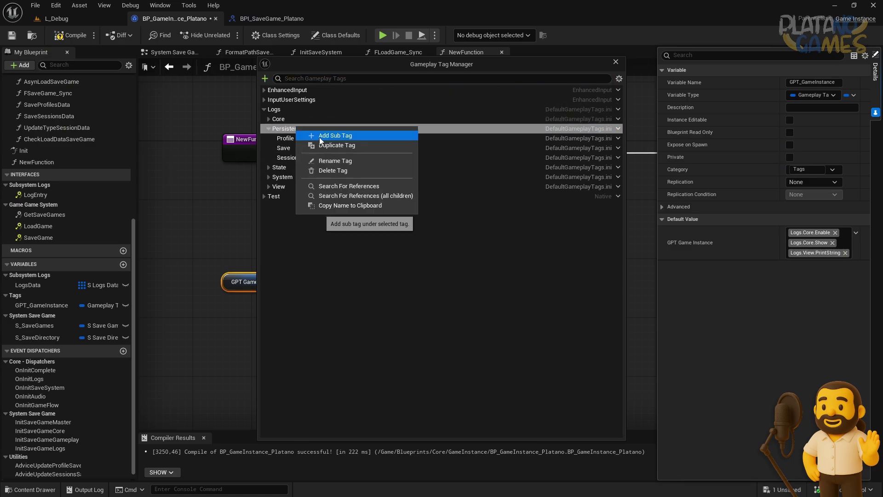
click(336, 132)
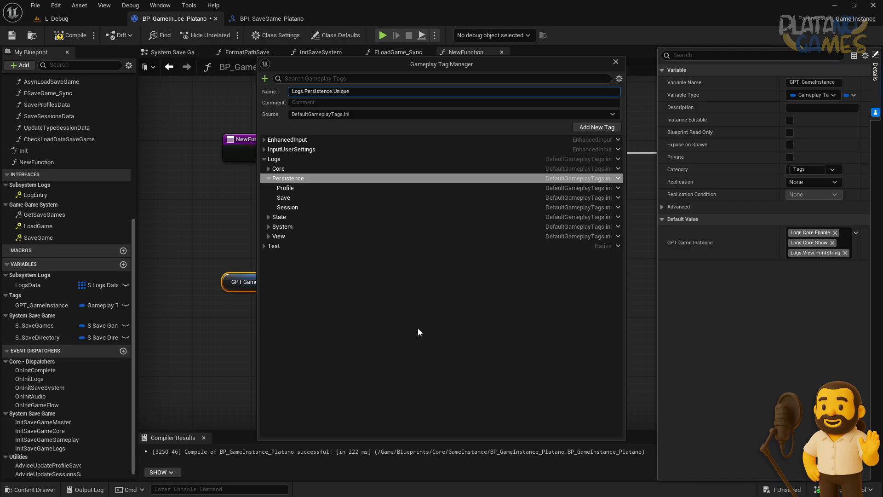
click(587, 130)
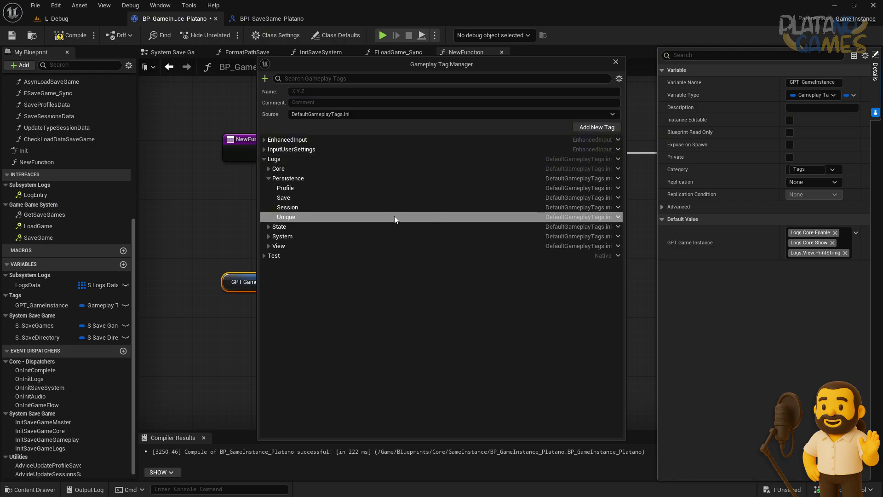
click(616, 62)
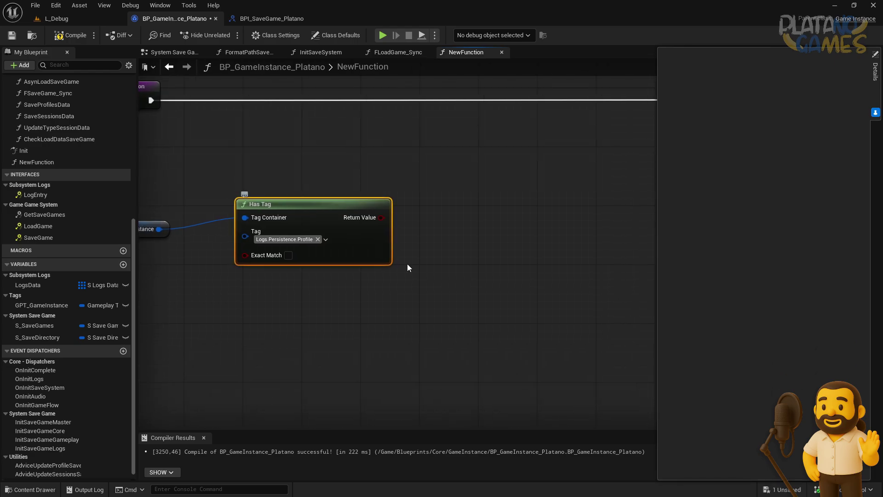
- Duplicate the Has Tag node twice with Ctrl+D, stacking the copies below it
key(ctrl+d)
right_drag(440, 307, 318, 237)
key(ctrl+d)
drag(592, 345, 542, 331)
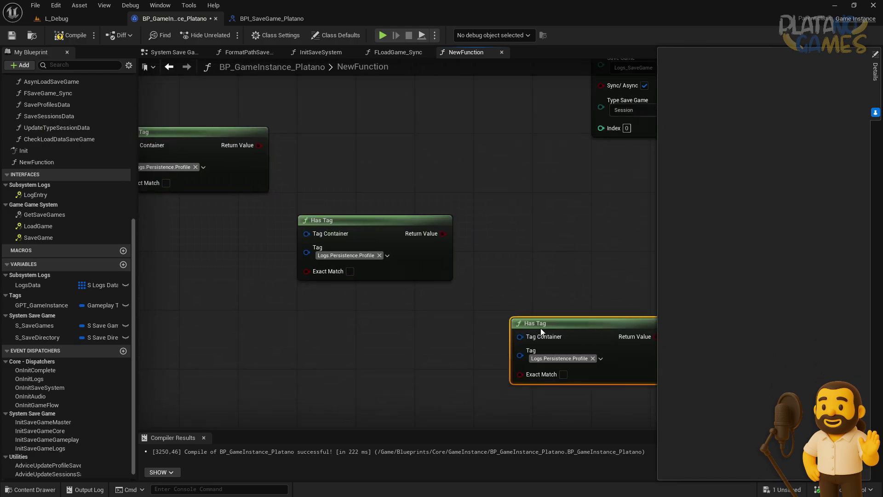
right_drag(541, 331, 652, 338)
scroll(543, 309, down, 1)
click(876, 113)
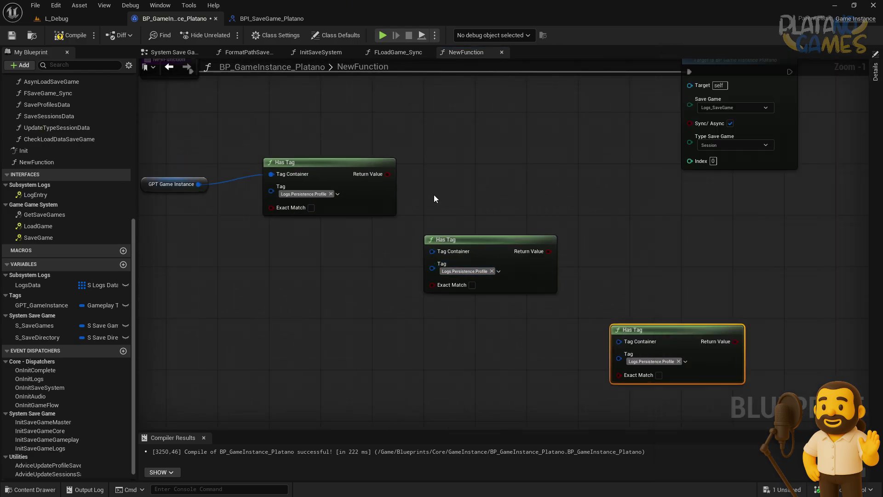
scroll(414, 196, up, 1)
click(586, 214)
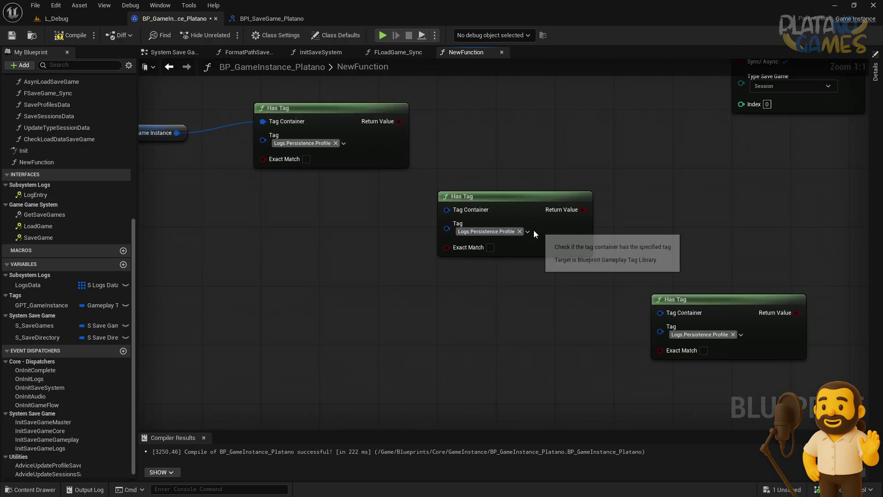
- Set the middle Has Tag to Logs.Persistence.Session and the last to Logs.Persistence.Unique
click(524, 231)
click(478, 352)
click(479, 362)
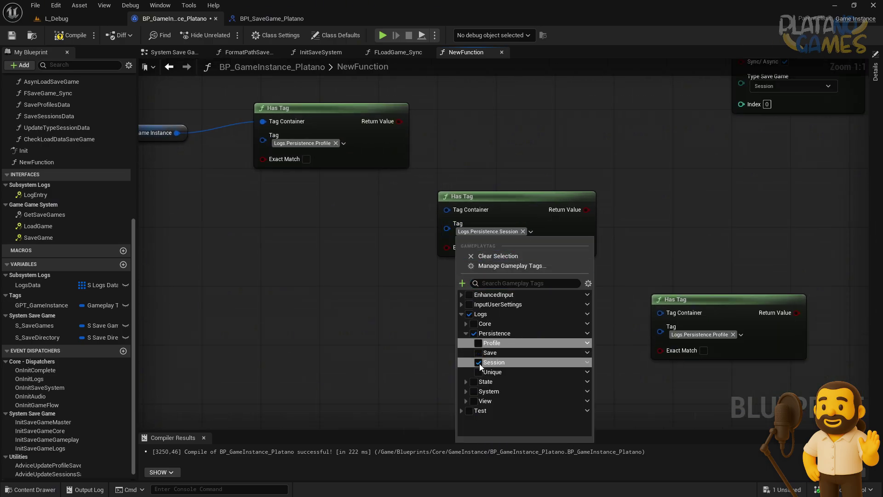
right_drag(699, 328, 493, 276)
click(536, 283)
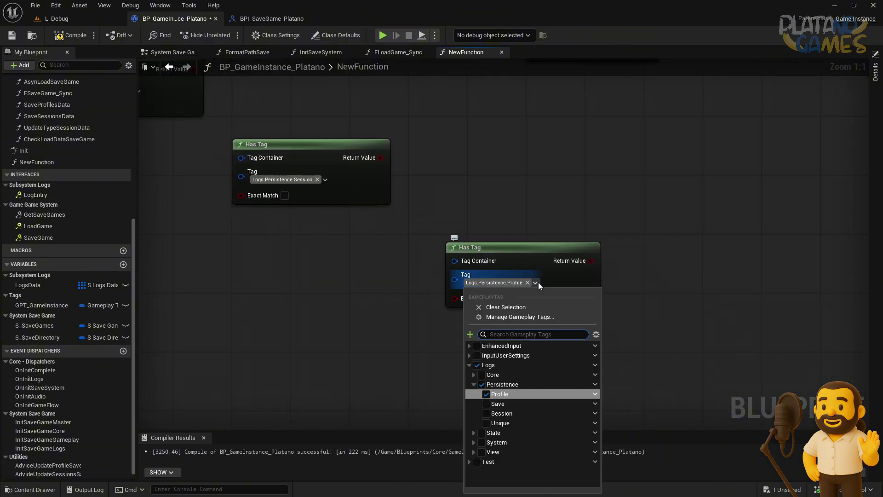
click(486, 422)
- Delete the leftover Do N and reroute nodes
scroll(346, 344, down, 1)
scroll(380, 312, down, 1)
right_drag(379, 312, 445, 364)
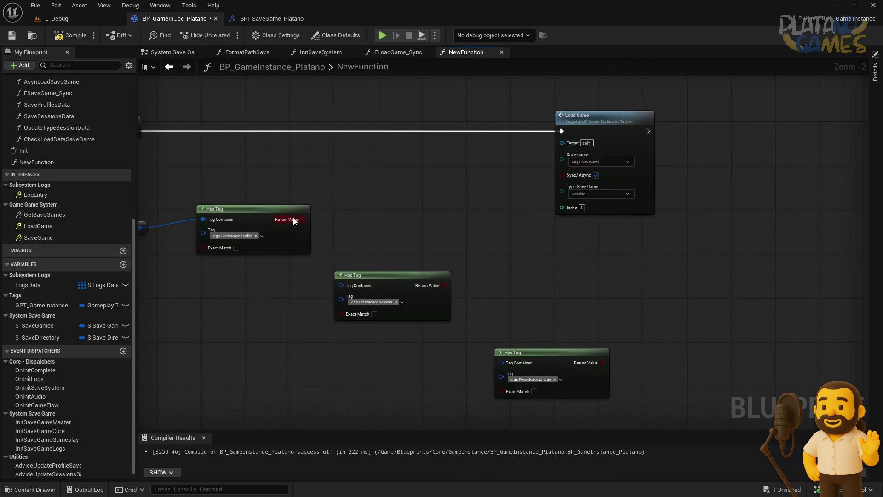
key(Delete)
scroll(380, 269, up, 2)
- Chain three Branches driven by the Profile, Session and Unique checks along False paths
mouse_move(380, 296)
mouse_down()
mouse_move(438, 232)
mouse_move(461, 184)
mouse_up()
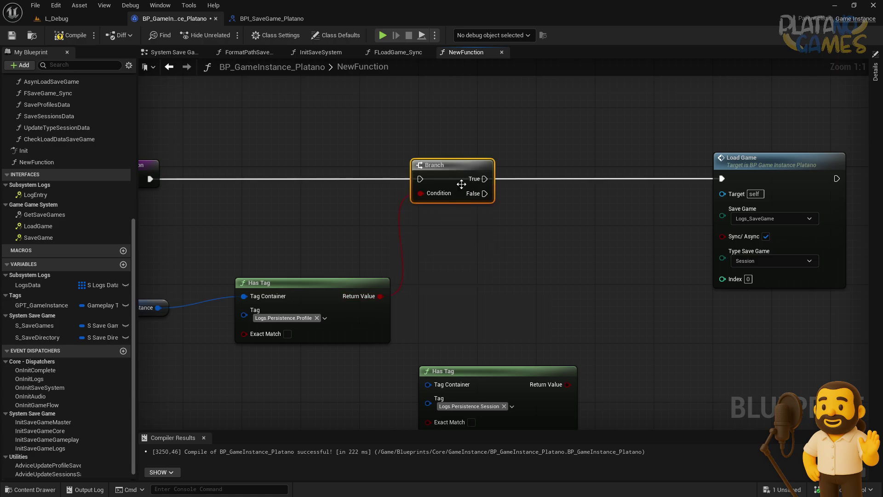
ctrl+drag(722, 178, 419, 179)
right_drag(595, 280, 481, 227)
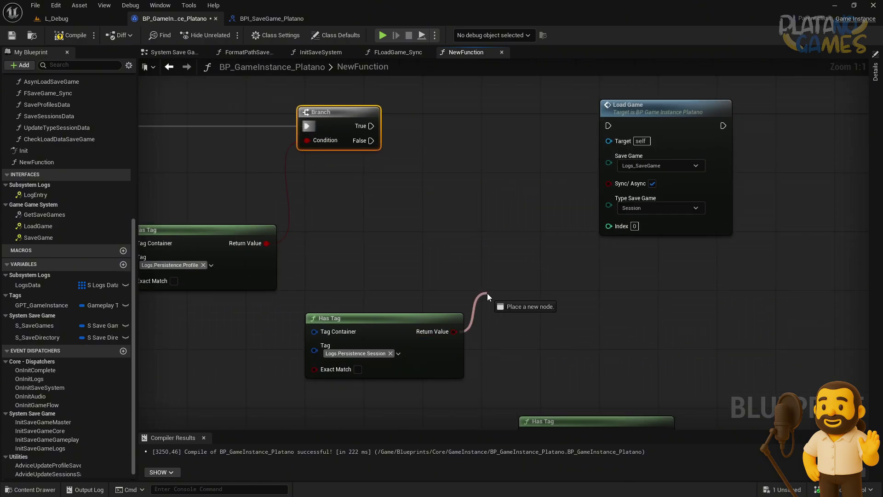
drag(487, 294, 371, 139)
right_drag(652, 395, 493, 309)
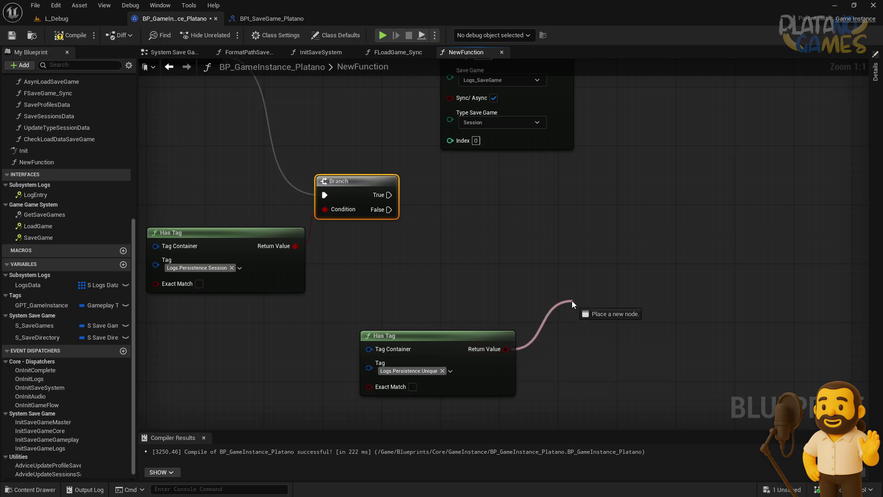
drag(572, 300, 386, 210)
right_drag(535, 205, 554, 309)
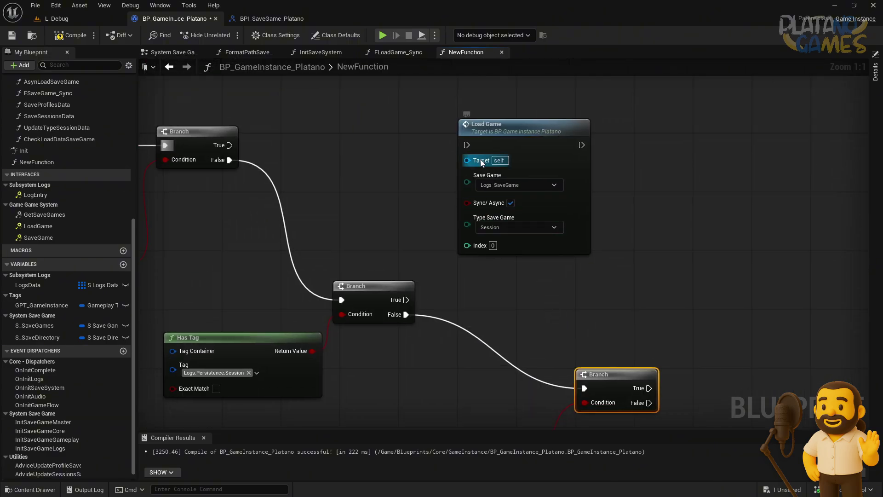
- Wire the Profile Branch's True to Load Game, and a duplicate Load Game to another Branch's True
drag(467, 145, 229, 145)
right_drag(285, 148, 305, 201)
drag(570, 193, 615, 193)
right_drag(697, 303, 566, 188)
key(ctrl+c)
key(ctrl+v)
mouse_move(585, 161)
mouse_down()
mouse_move(670, 247)
mouse_move(497, 263)
mouse_up()
right_drag(542, 353, 528, 246)
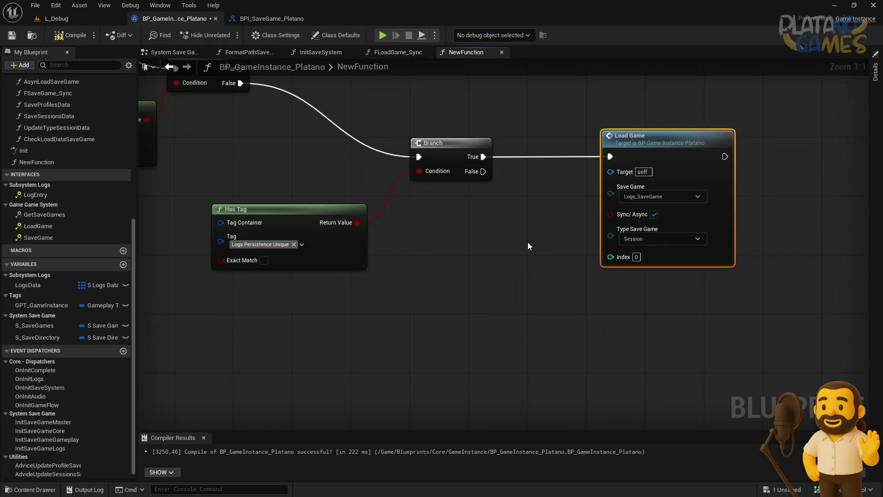
- Paste GPT Game Instance copies into the Session and Unique Has Tag Tag Container pins
scroll(528, 246, down, 1)
right_drag(562, 271, 291, 215)
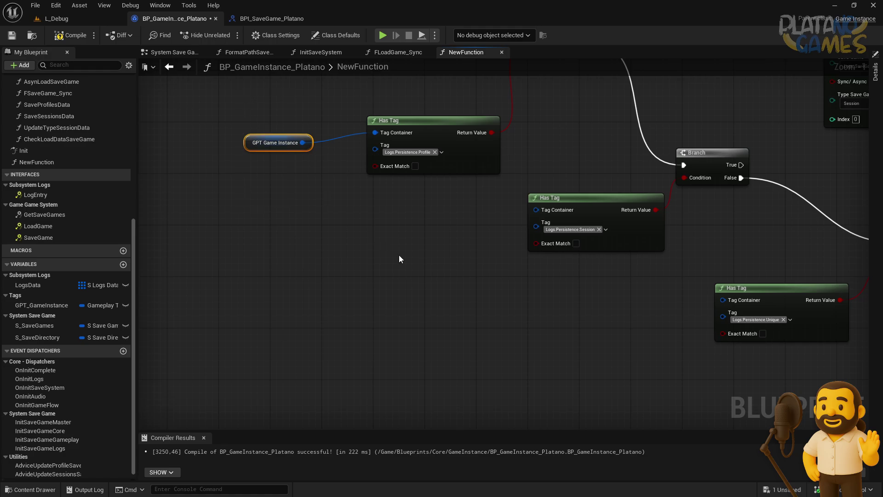
key(ctrl+c)
key(ctrl+v)
right_drag(471, 261, 340, 267)
mouse_move(340, 267)
mouse_down()
mouse_move(370, 235)
mouse_move(438, 217)
mouse_up()
right_drag(527, 318, 458, 283)
key(ctrl+v)
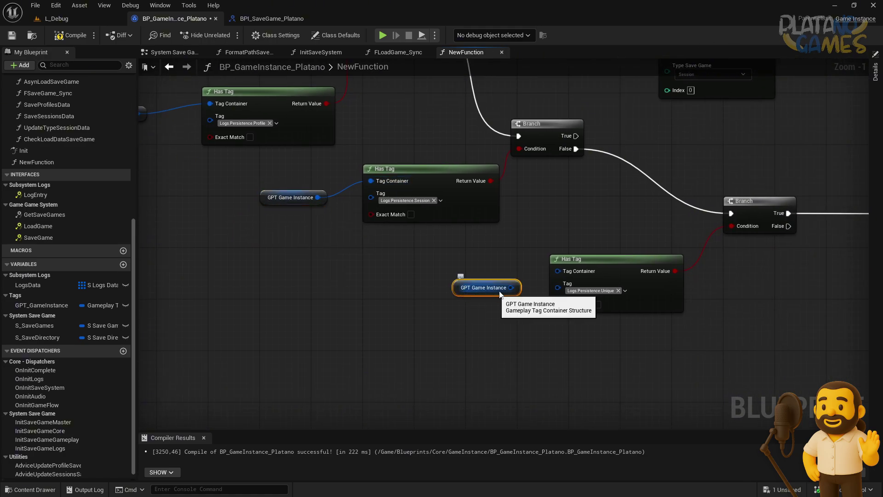
drag(510, 286, 559, 268)
right_drag(657, 323, 432, 330)
right_drag(528, 292, 616, 297)
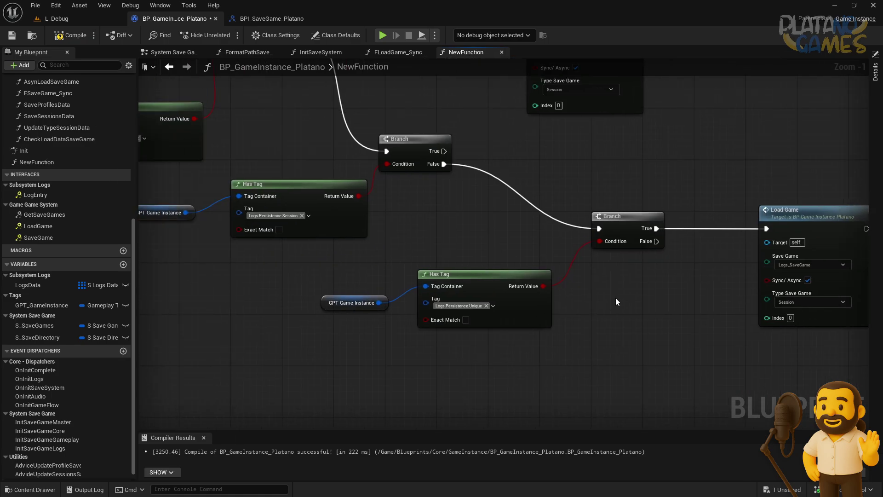
right_drag(728, 275, 610, 281)
- Set the lower Load Game's Type Save Game to Unique
click(691, 304)
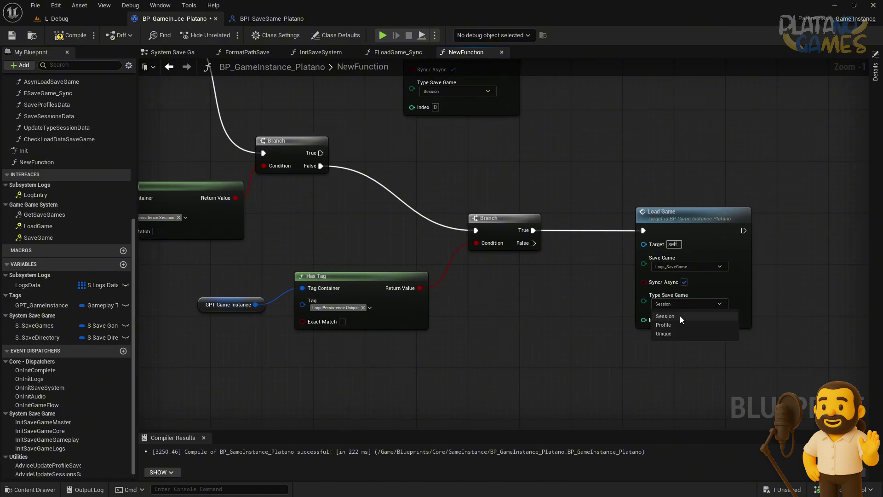
click(671, 334)
right_drag(454, 85, 504, 192)
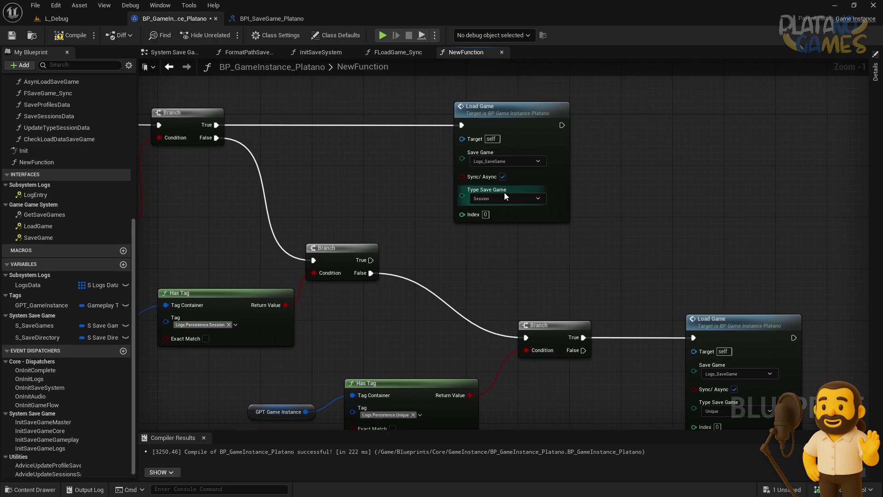
click(498, 198)
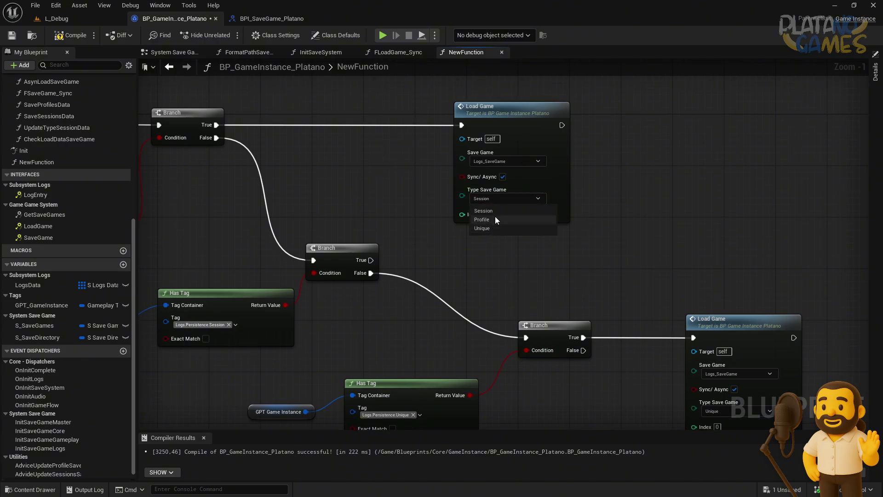
mouse_move(495, 216)
right_down()
mouse_move(556, 147)
mouse_move(518, 204)
right_up()
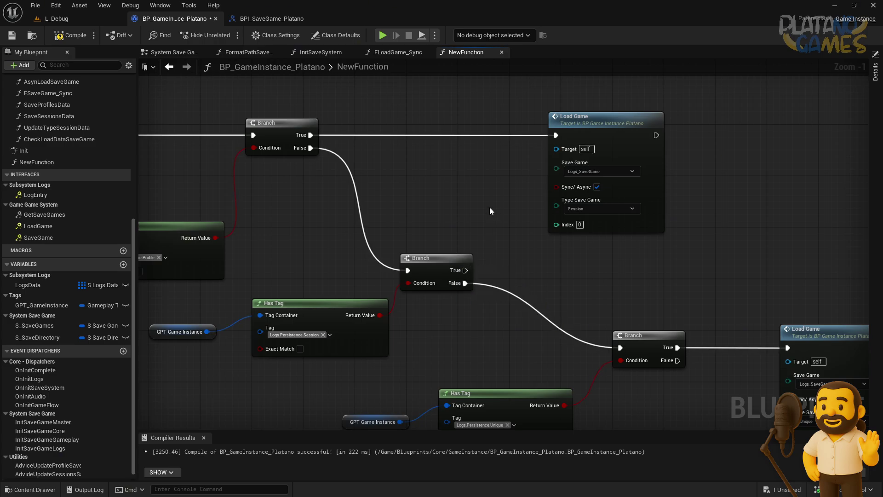
right_drag(470, 236, 418, 182)
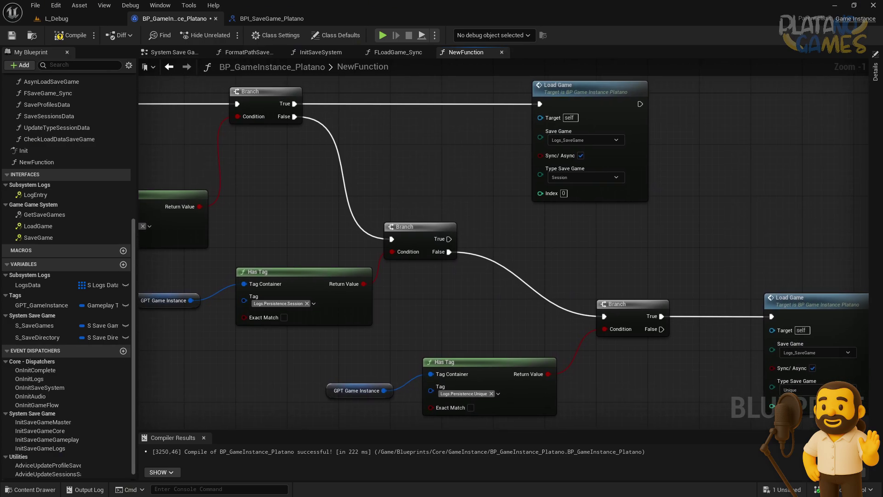
right_drag(550, 230, 495, 271)
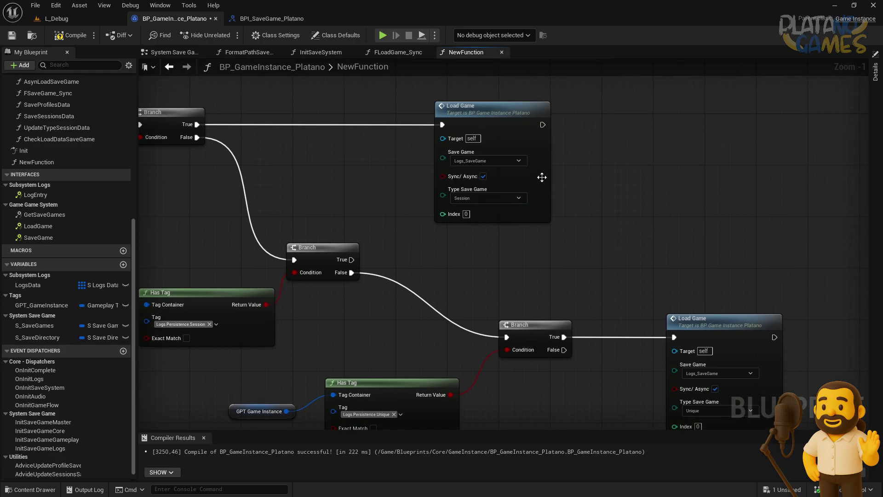
- Duplicate the Load Game call and wire the middle Session Branch's True into it
click(492, 107)
key(ctrl+c)
key(ctrl+v)
right_drag(603, 208, 534, 117)
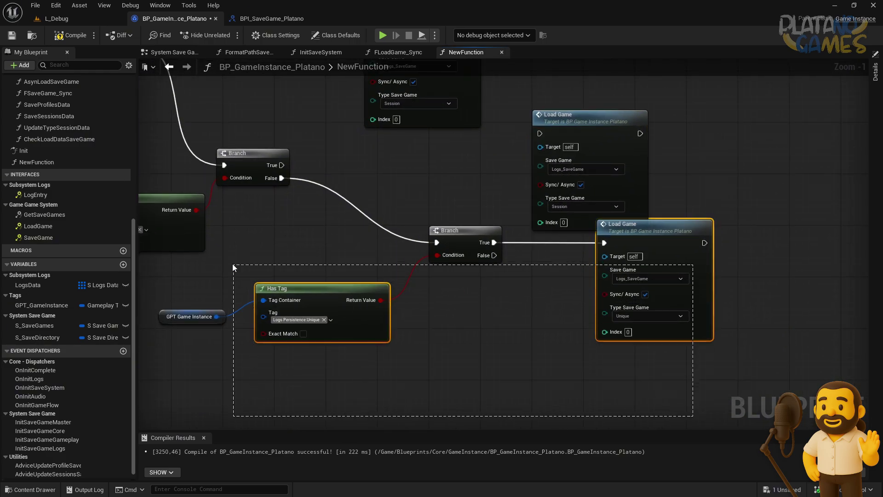
drag(694, 421, 211, 264)
drag(354, 244, 361, 334)
drag(579, 115, 580, 147)
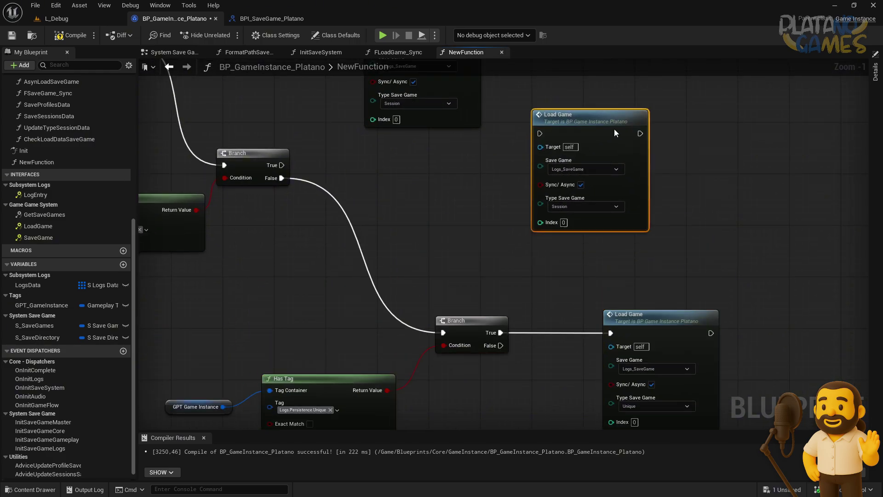
drag(281, 165, 542, 164)
right_drag(416, 195, 523, 177)
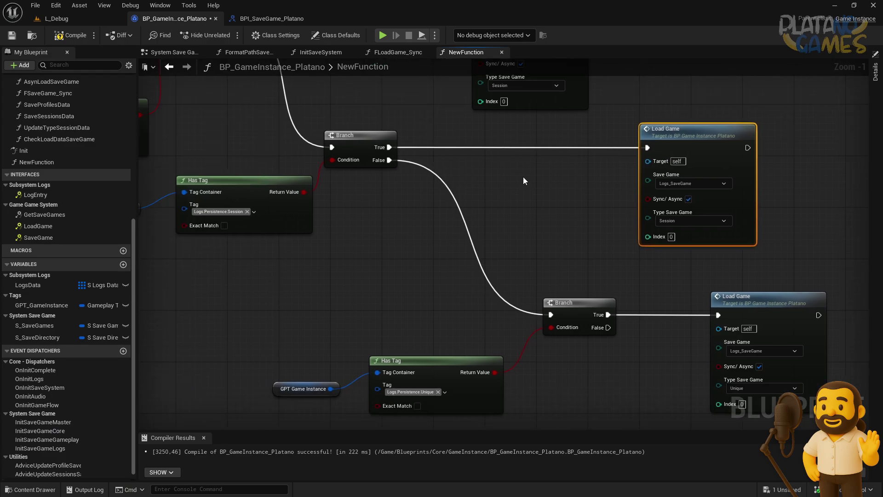
- Set the top Load Game's Type Save Game to Profile
right_drag(689, 219, 716, 314)
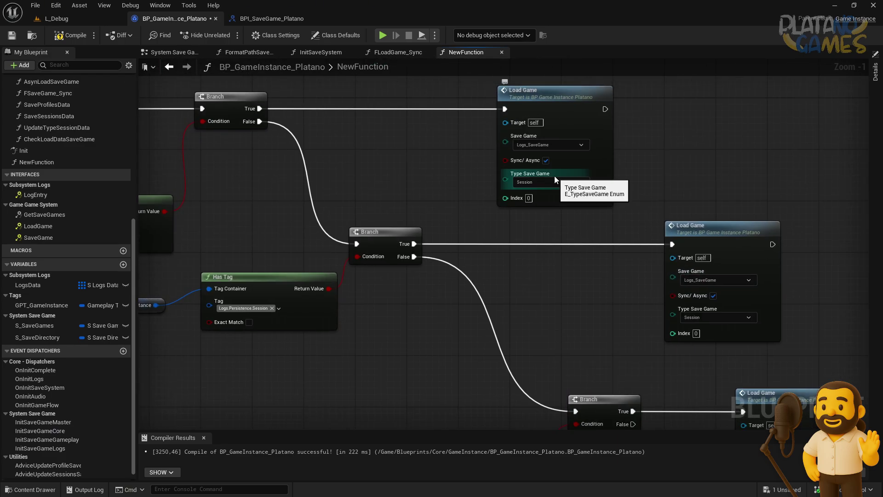
right_drag(286, 155, 440, 155)
click(681, 180)
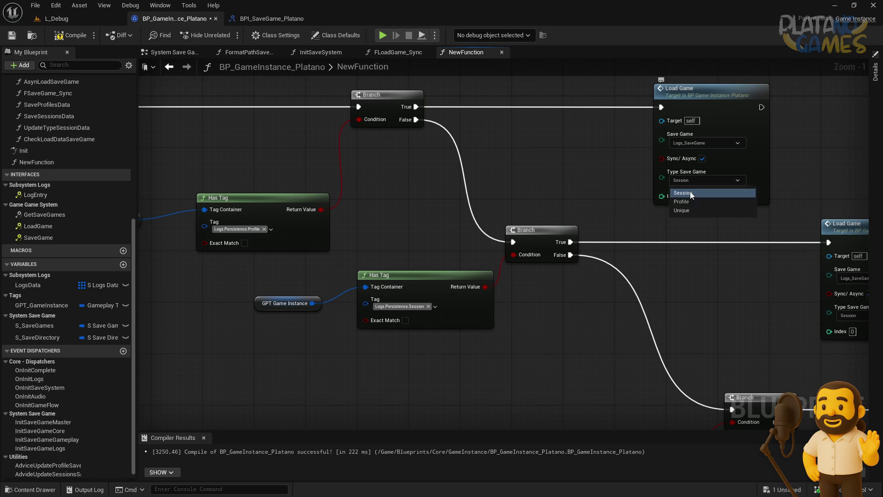
click(692, 203)
- Align the Profile and Session Has Tag nodes with their GPT Game Instance getters
right_drag(691, 202, 669, 239)
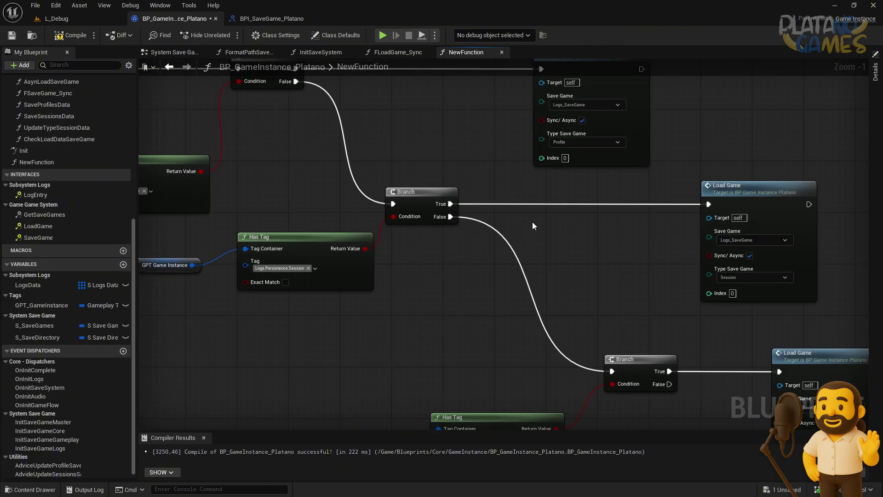
right_drag(630, 364, 607, 296)
scroll(607, 297, down, 1)
right_drag(168, 254, 249, 200)
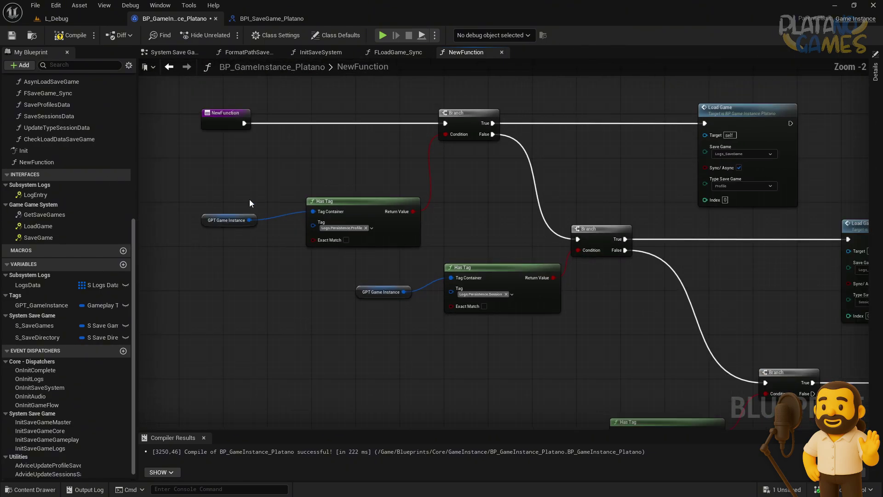
mouse_move(249, 199)
mouse_down()
mouse_move(400, 245)
mouse_move(421, 224)
mouse_move(396, 224)
mouse_up()
click(428, 215)
mouse_move(349, 257)
mouse_down()
mouse_move(565, 308)
mouse_move(526, 296)
mouse_up()
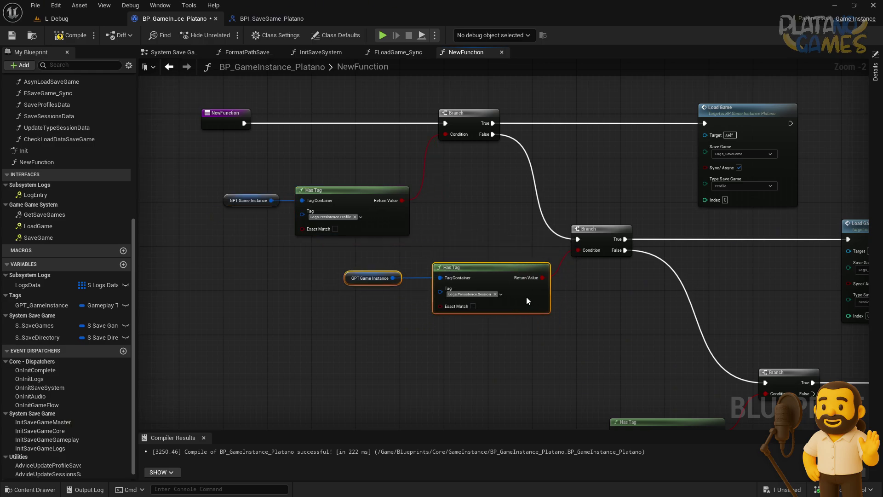
right_drag(657, 308, 483, 188)
mouse_move(352, 296)
mouse_down()
mouse_move(558, 362)
mouse_move(559, 310)
mouse_up()
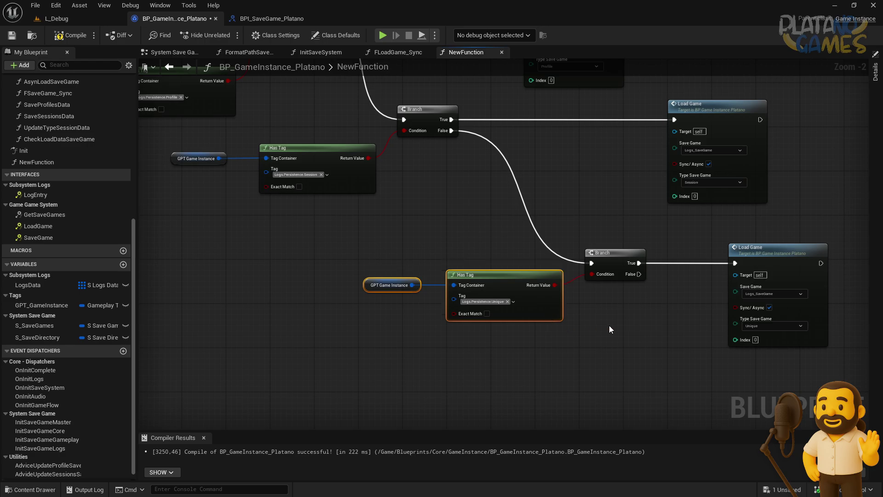
right_drag(695, 282, 622, 347)
scroll(516, 253, down, 1)
right_drag(517, 253, 679, 274)
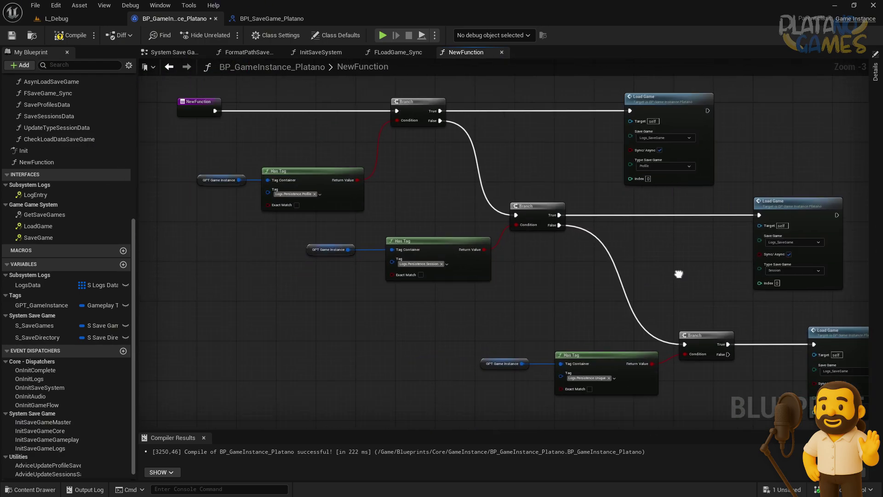
click(169, 66)
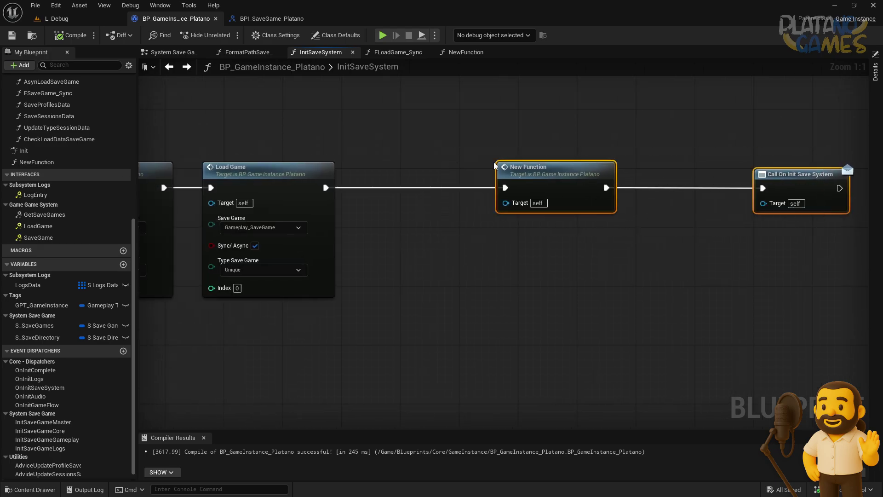
- Rename NewFunction to LoadLogsSaveGameSystem in My Blueprint
drag(497, 167, 410, 166)
click(467, 287)
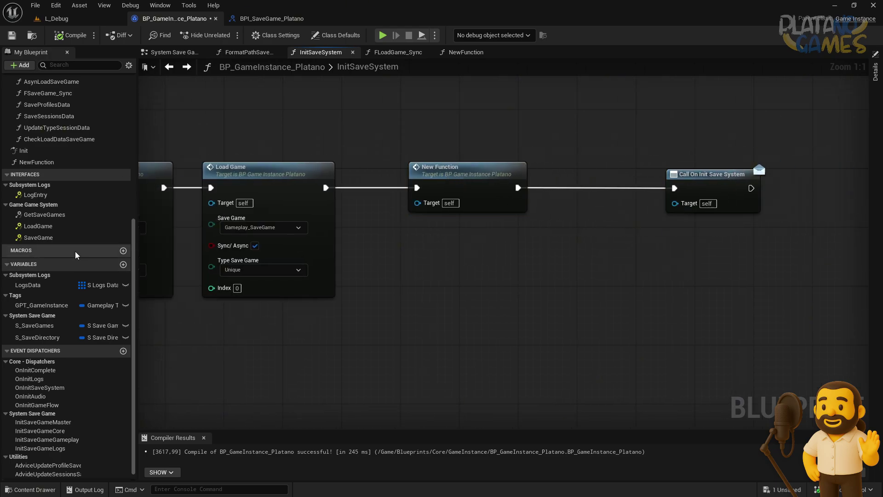
click(54, 163)
key(F2)
text(LoadLogsSaveGa)
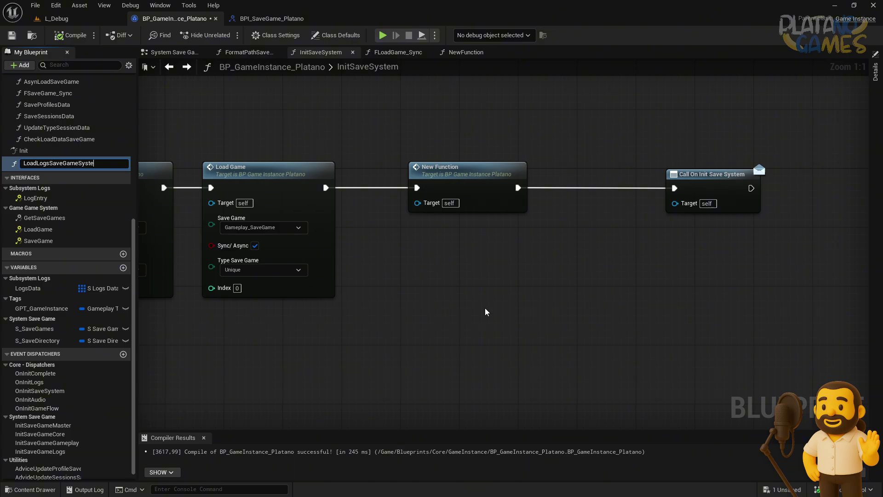
text(meSyste)
key(Return)
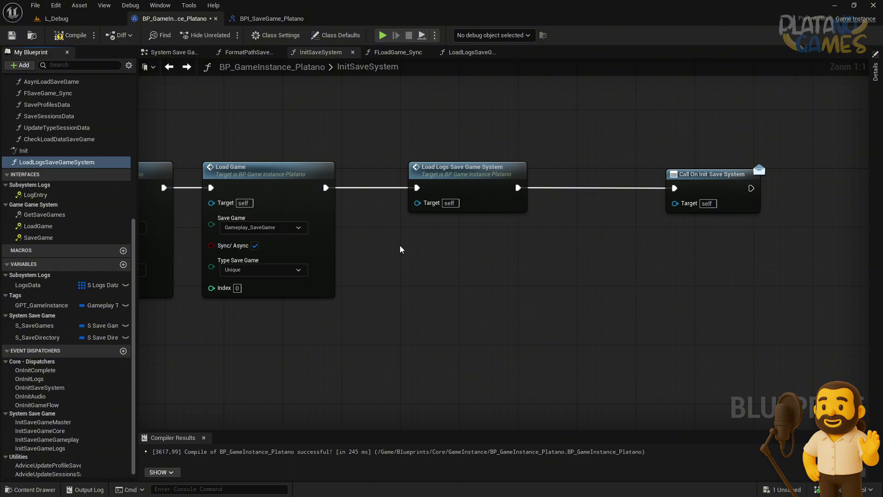
- Even the spacing of the InitSaveSystem chain, save, and open LoadLogsSaveGameSystem's graph
right_drag(400, 250, 447, 250)
drag(764, 228, 681, 229)
scroll(720, 270, down, 1)
scroll(664, 250, down, 2)
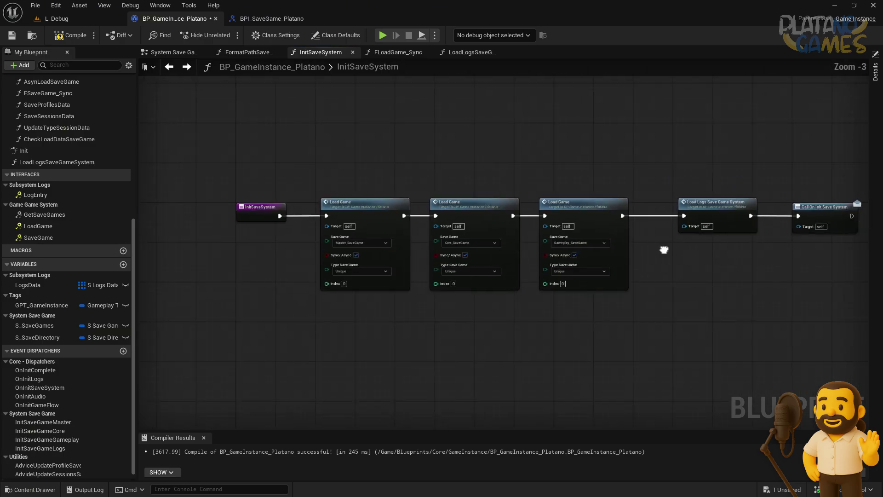
right_drag(664, 249, 594, 186)
scroll(594, 186, up, 1)
drag(652, 183, 592, 191)
mouse_move(591, 191)
right_down()
mouse_move(602, 179)
mouse_move(598, 202)
right_up()
click(12, 36)
double_click(597, 202)
- Frame the Has Tag checks and show the Blueprint's class settings and defaults
scroll(442, 233, down, 1)
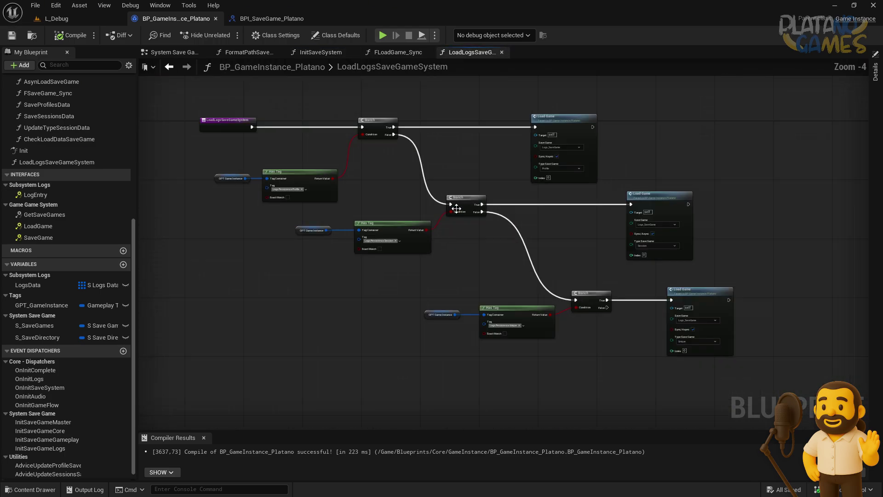
scroll(472, 151, up, 3)
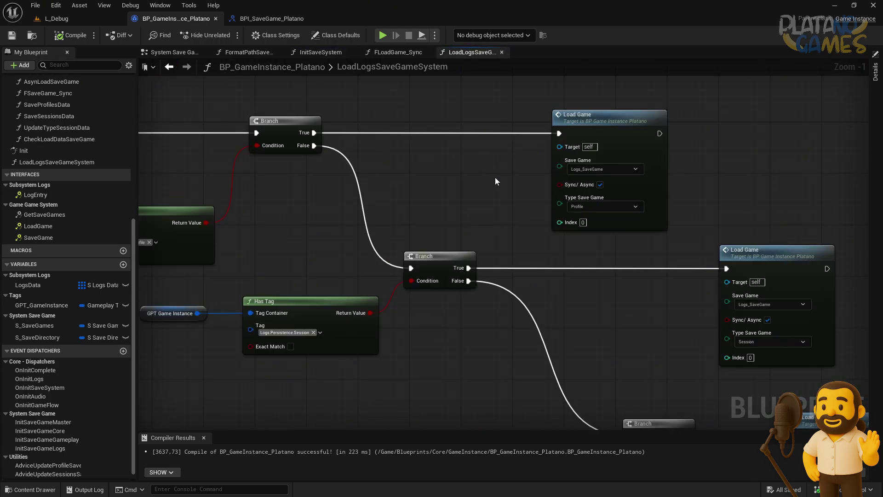
right_drag(351, 205, 472, 143)
right_drag(198, 131, 307, 141)
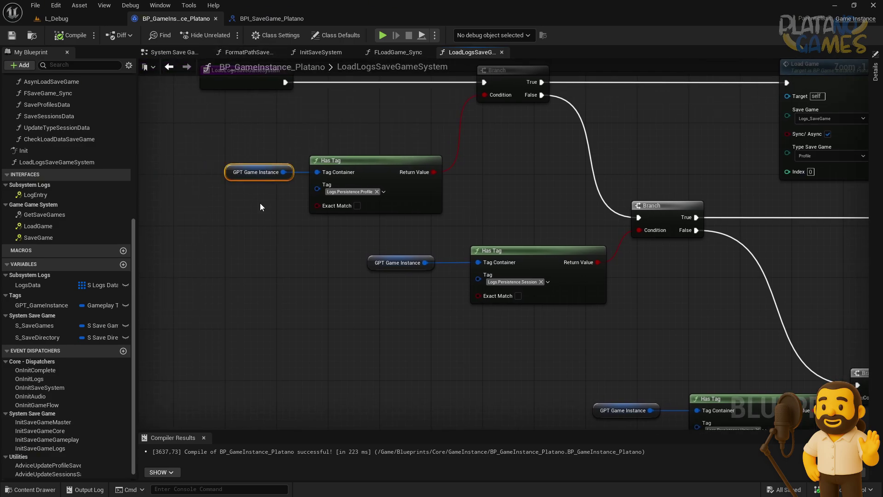
click(278, 36)
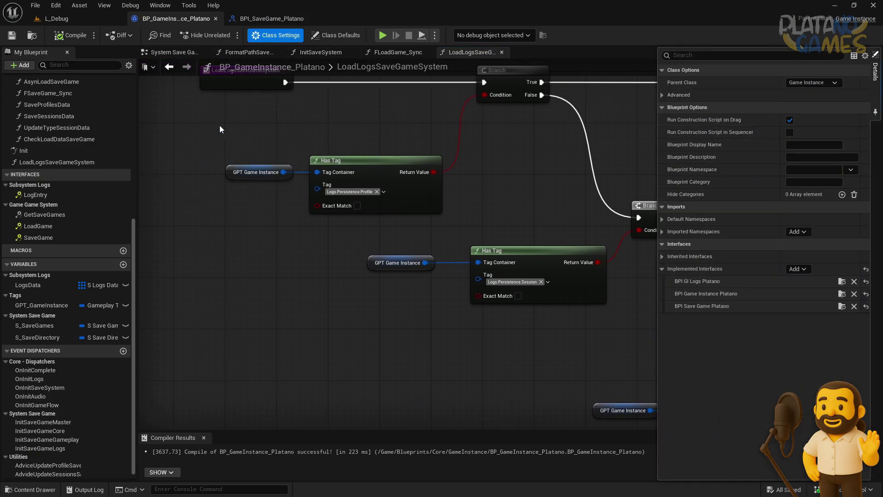
click(322, 36)
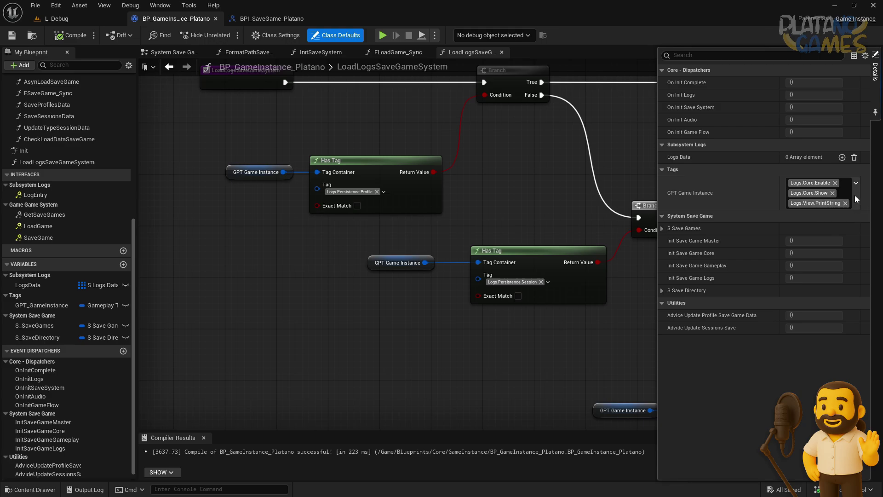
- Add Logs.Persistence.Session to GPT Game Instance's default tags and compile the Blueprint
click(855, 197)
click(755, 325)
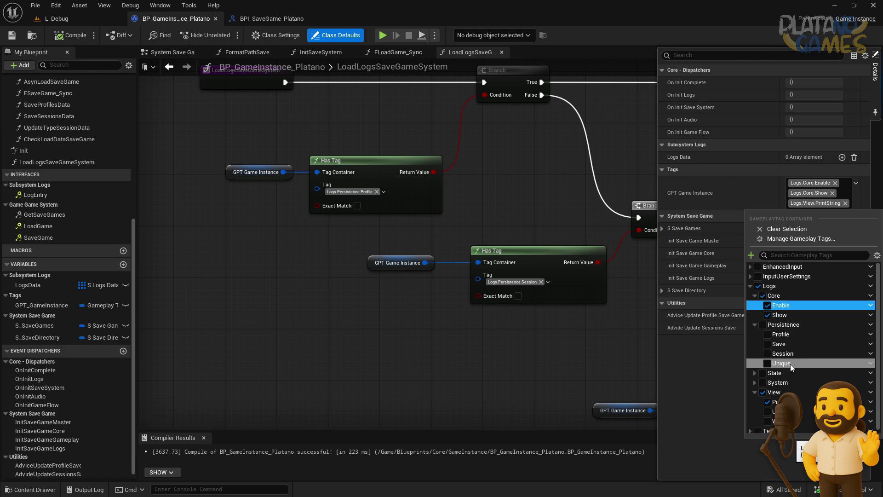
click(767, 353)
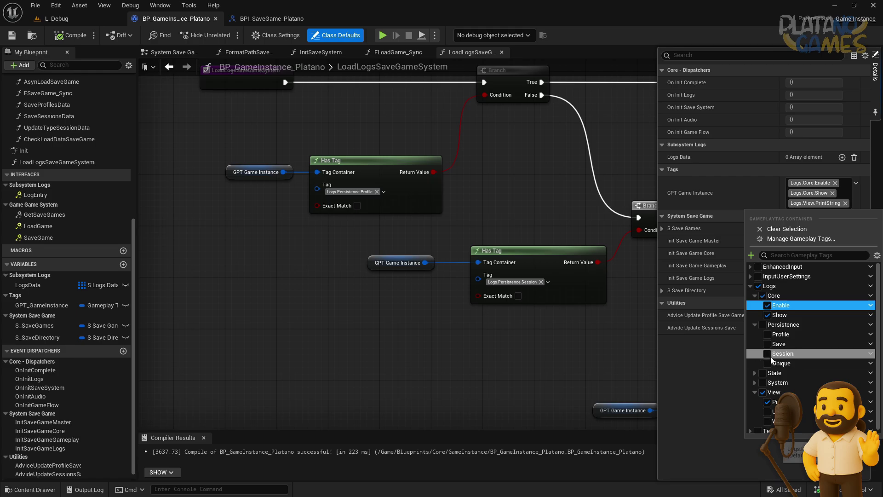
click(599, 344)
scroll(625, 319, down, 3)
right_drag(625, 319, 478, 283)
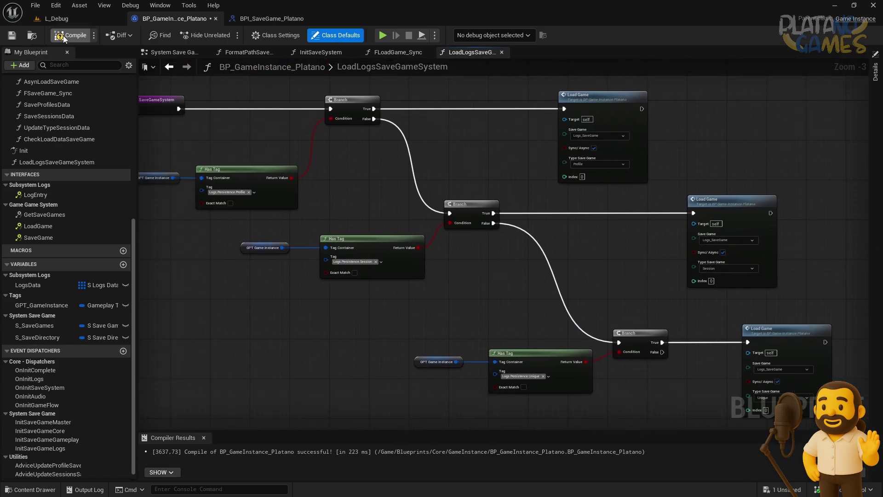
click(63, 36)
- Save the Blueprint and return to InitSaveSystem to check its Load Logs Save Game System call
click(11, 36)
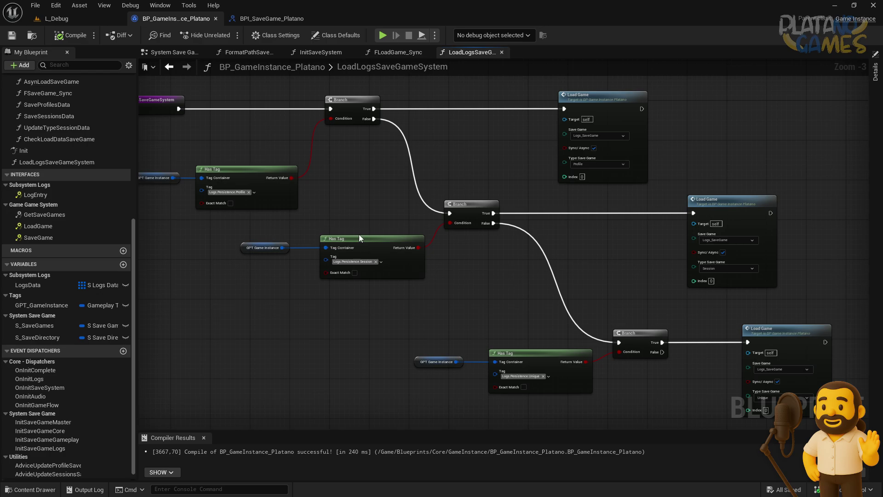
click(176, 68)
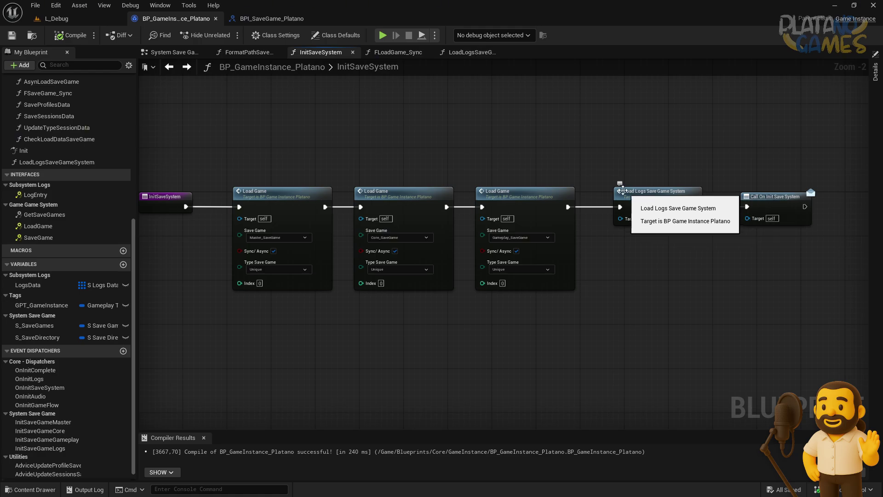
right_drag(509, 136, 523, 146)
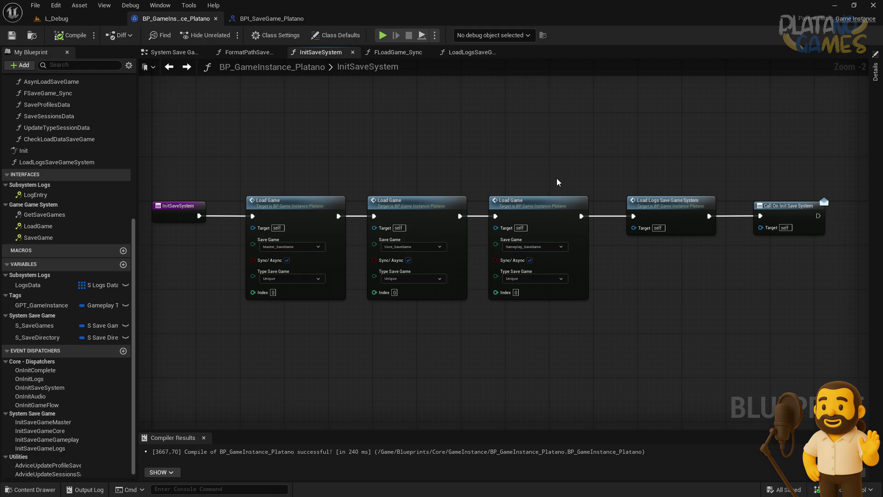
- Toggle breakpoints on all nodes of the LoadLogsSaveGameSystem function
key(alt+Right)
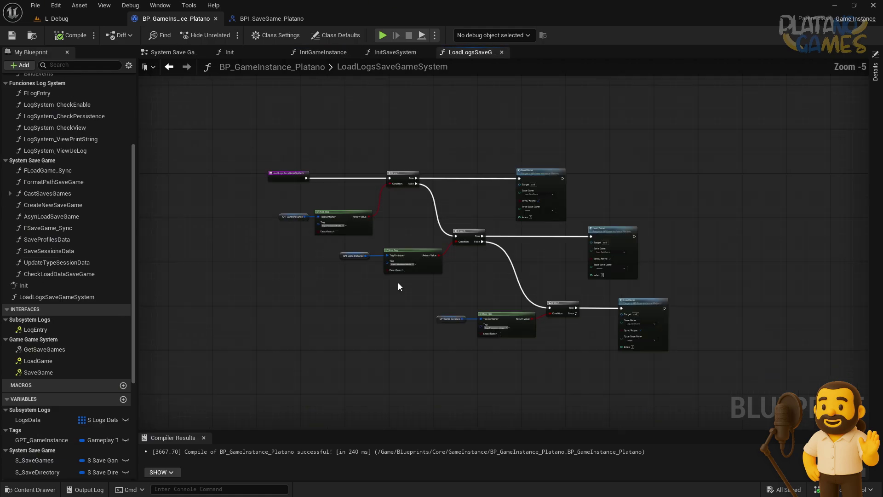
drag(755, 373, 187, 129)
right_click(322, 203)
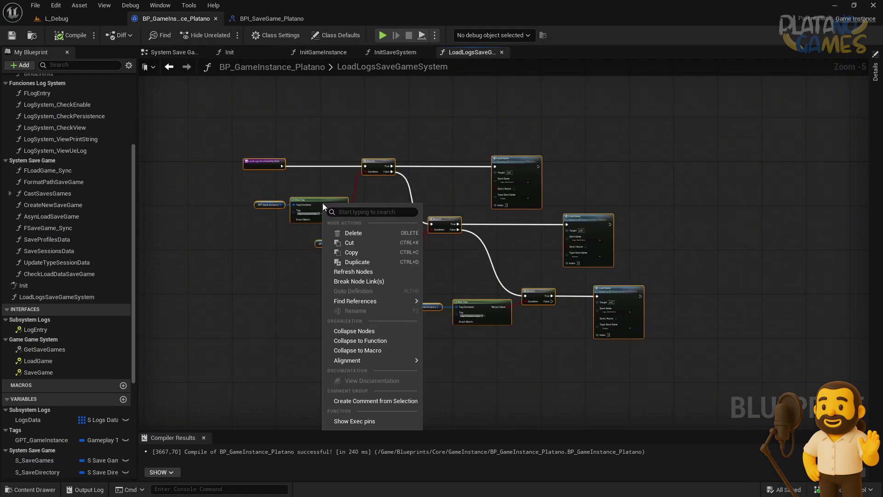
click(207, 334)
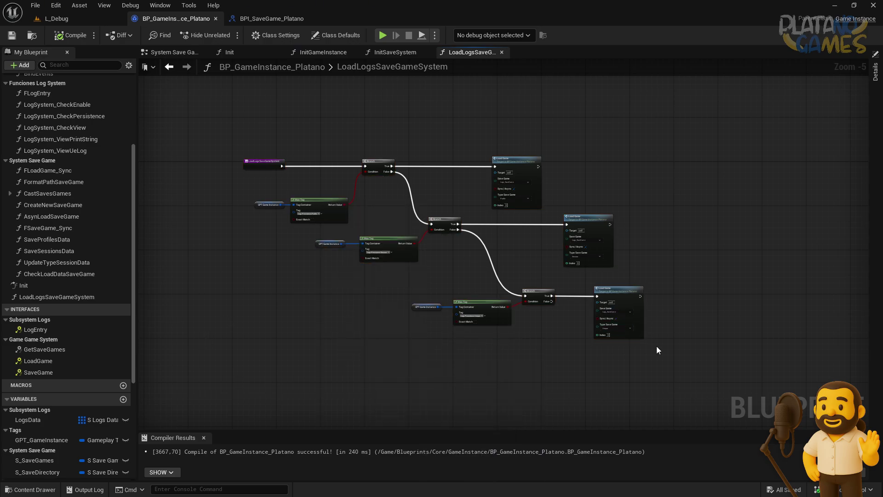
drag(659, 351, 239, 152)
right_click(522, 165)
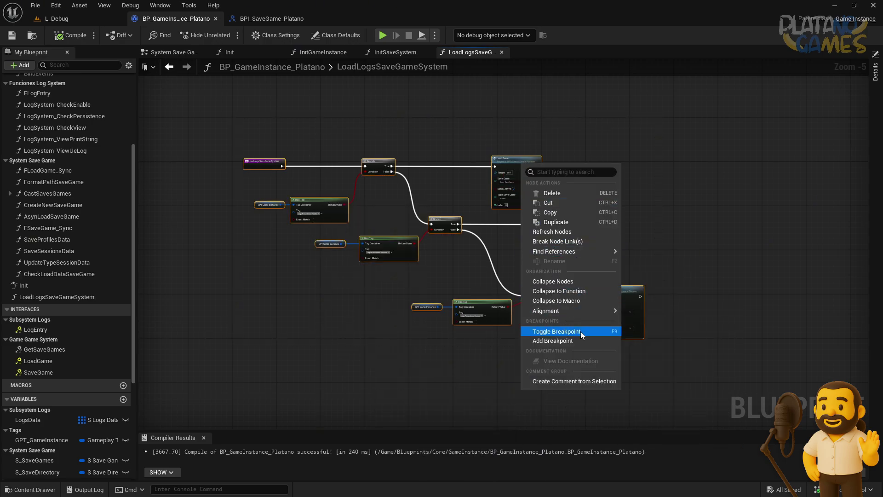
click(557, 331)
scroll(464, 198, up, 2)
scroll(464, 198, down, 2)
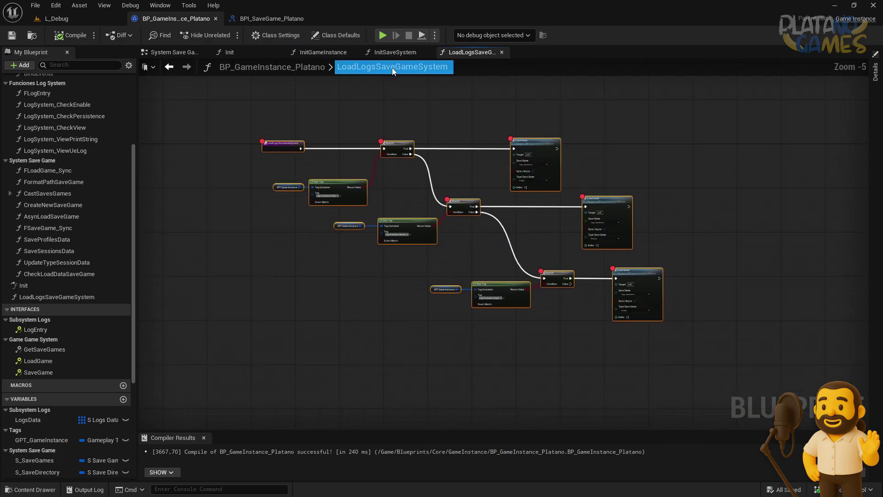
click(475, 125)
- Open the System Save Game graph in a new tab from My Blueprint
scroll(513, 152, up, 4)
scroll(23, 343, up, 3)
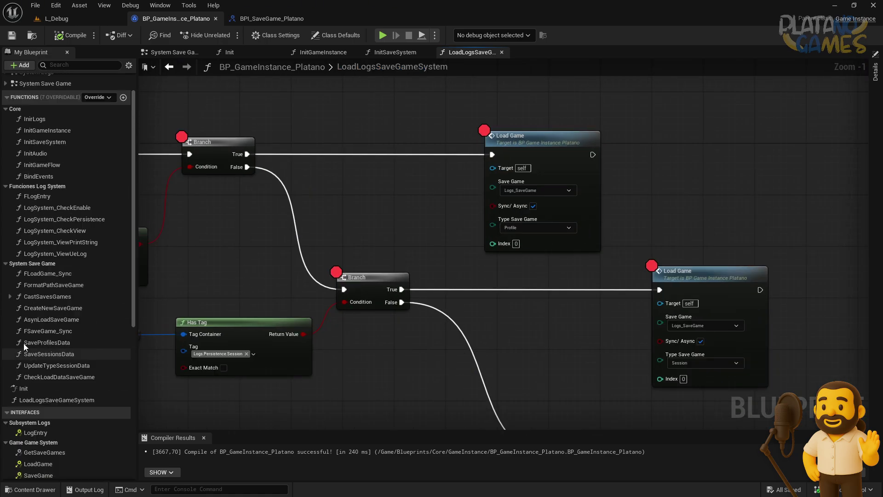
scroll(24, 343, up, 1)
right_click(33, 113)
click(48, 141)
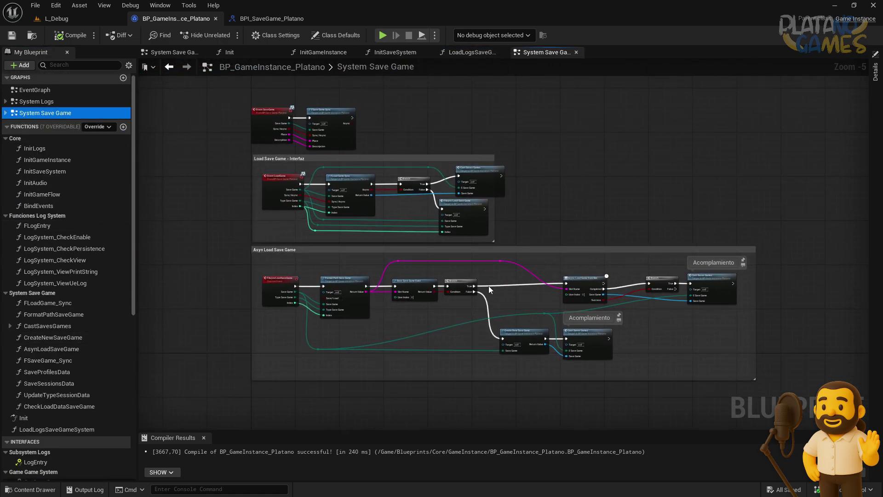
- Add breakpoints to all System Save Game nodes except the two Event SaveGame nodes at the top
drag(773, 397, 199, 107)
right_click(277, 125)
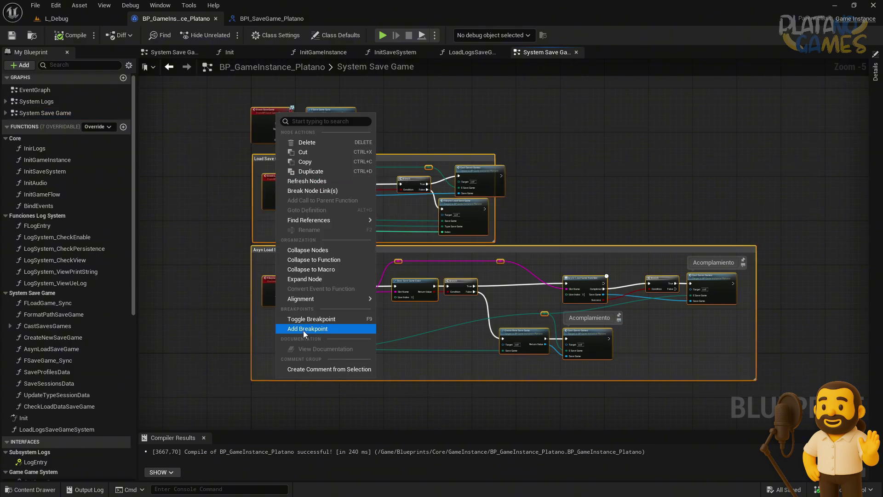
click(311, 318)
scroll(338, 318, up, 5)
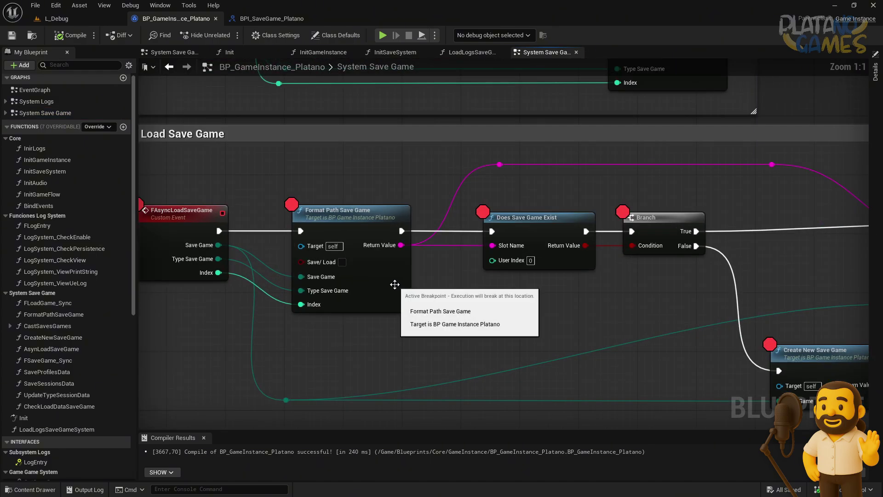
right_drag(395, 285, 470, 271)
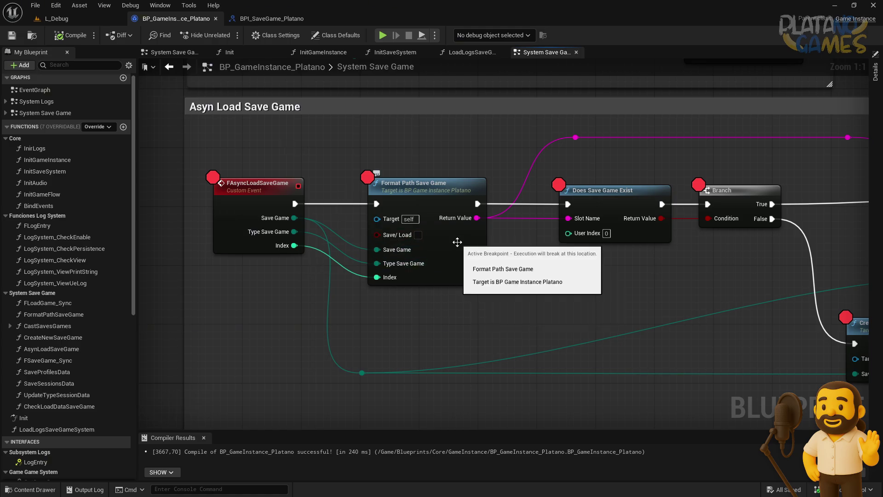
scroll(457, 242, down, 3)
scroll(457, 242, down, 1)
drag(276, 148, 441, 230)
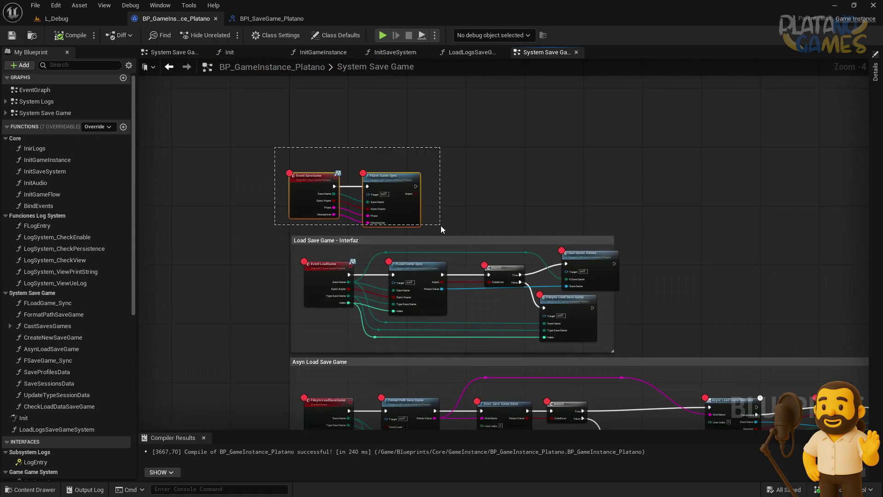
right_click(402, 188)
click(444, 373)
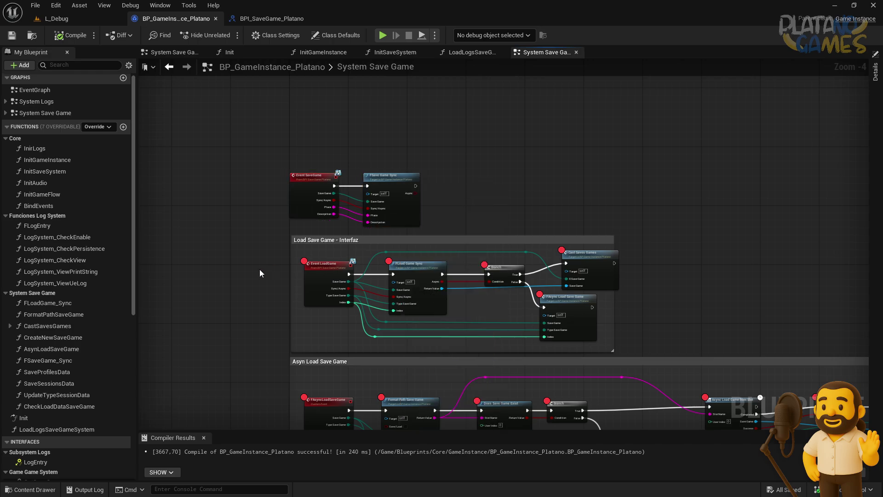
right_drag(260, 269, 229, 133)
scroll(298, 333, up, 3)
- Open FormatPathSaveGame and toggle breakpoints on all its nodes
double_click(496, 311)
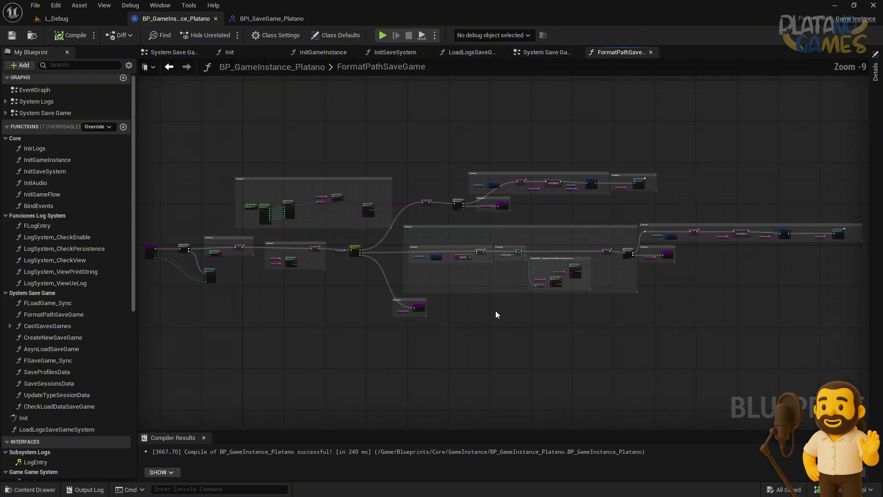
scroll(499, 303, down, 2)
drag(789, 364, 249, 227)
scroll(250, 231, up, 3)
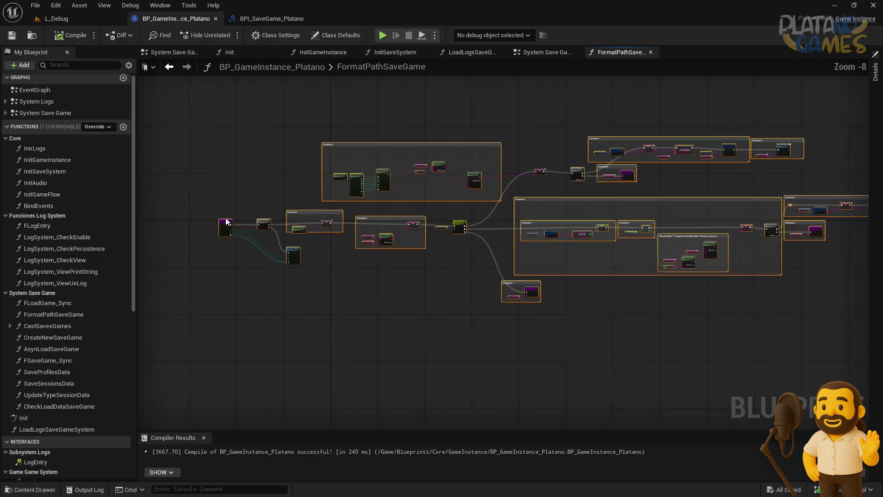
right_click(225, 221)
key(Escape)
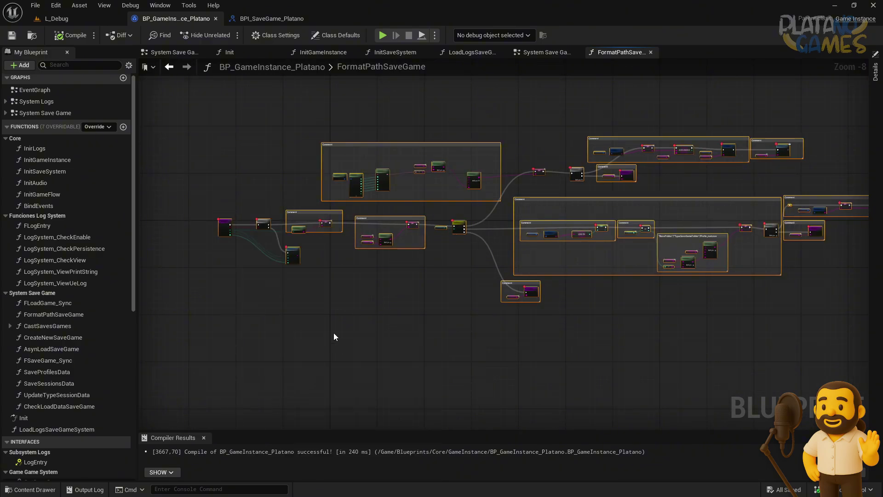
click(334, 337)
right_drag(336, 292, 276, 299)
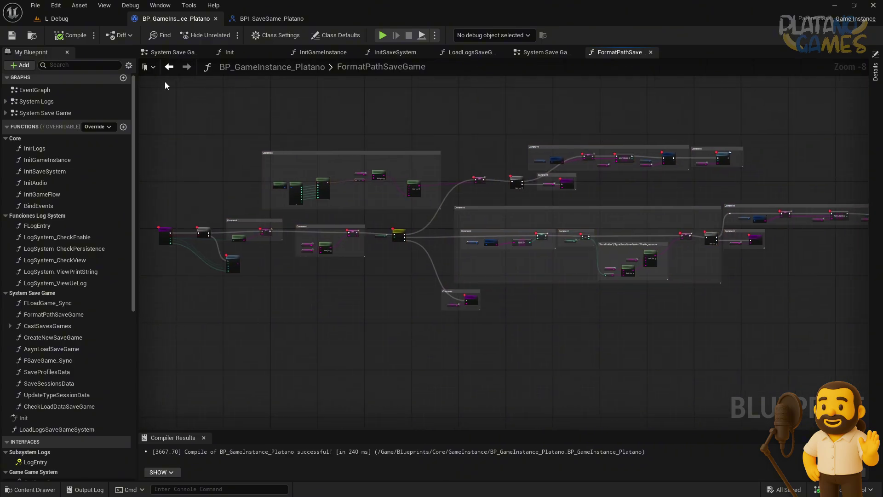
- Return to the LoadLogsSaveGameSystem graph and recentre its nodes
click(538, 54)
click(474, 54)
right_drag(321, 254, 341, 250)
scroll(341, 250, down, 4)
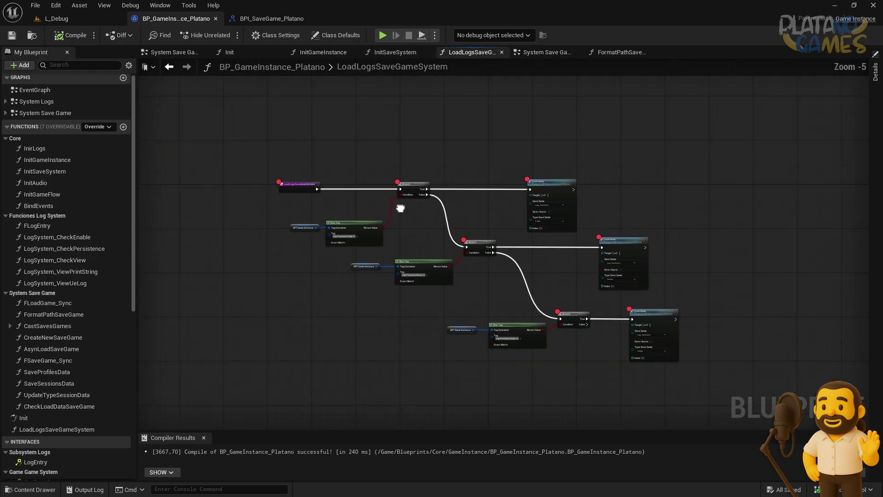
right_drag(400, 208, 340, 191)
click(130, 6)
- Open the Blueprint Debugger beside the graph and start simulating to hit the breakpoints
click(136, 29)
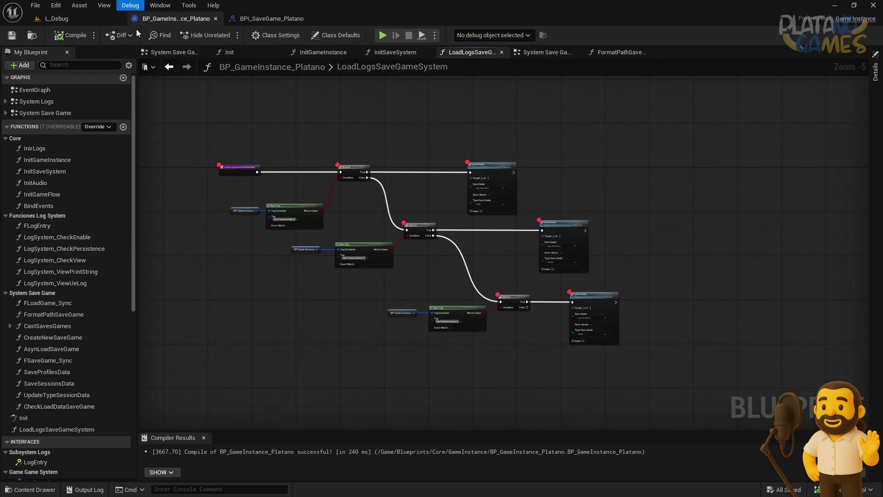
drag(513, 336, 239, 336)
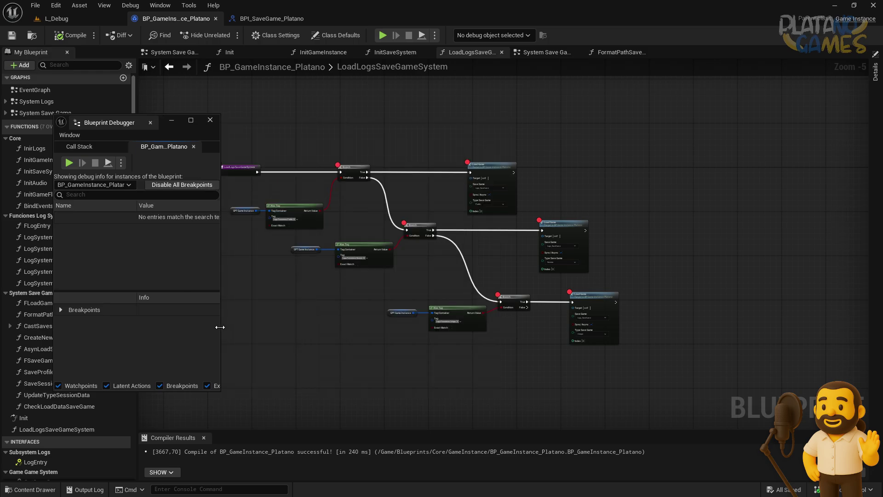
drag(180, 130, 144, 147)
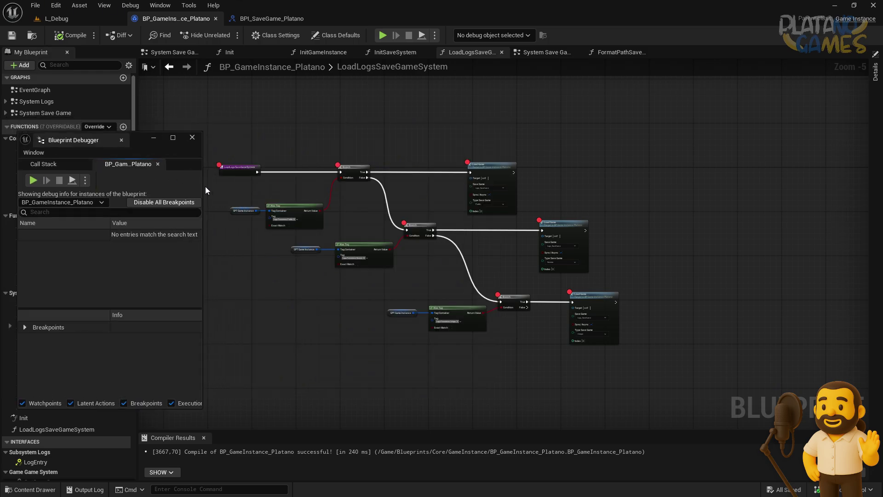
drag(202, 186, 322, 184)
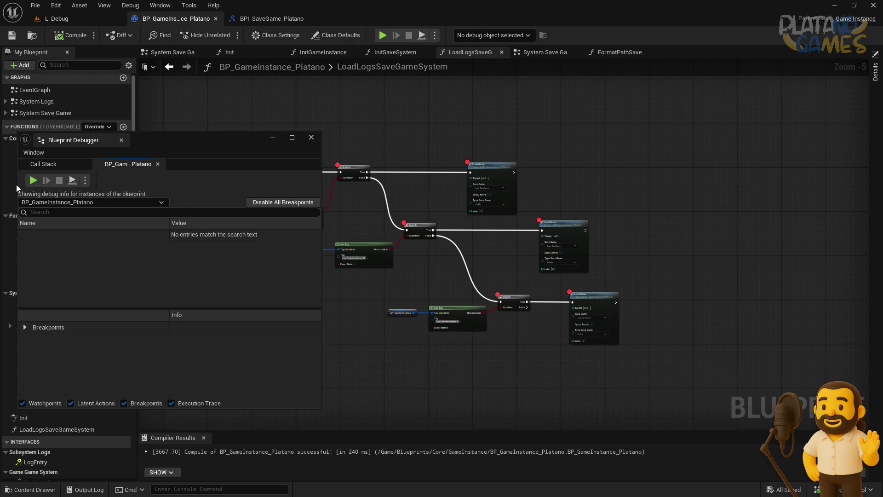
scroll(428, 156, up, 1)
scroll(427, 156, up, 2)
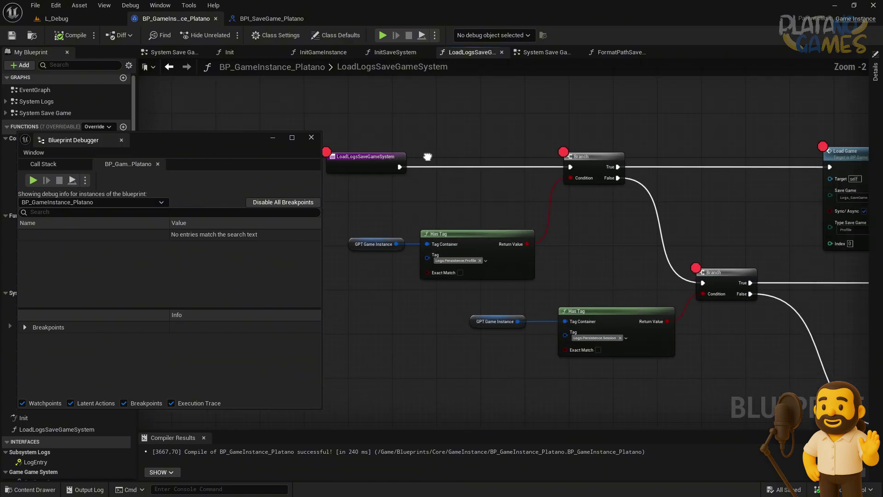
scroll(499, 124, down, 2)
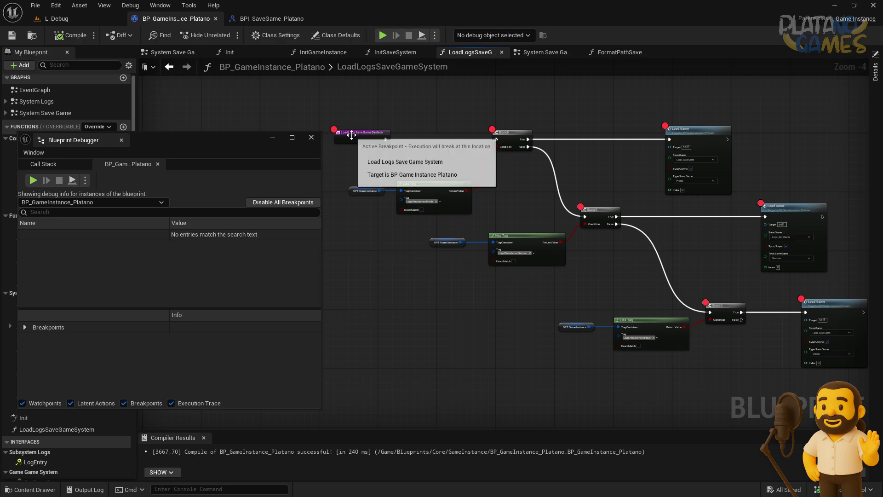
click(33, 180)
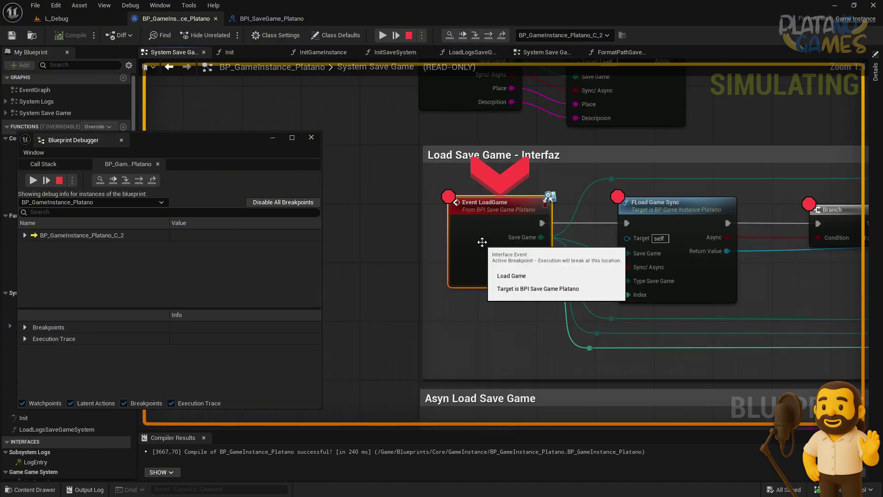
- Step over through FormatPathSaveGame and FLoadGame_Sync to the Master Save Game log entry
click(138, 180)
click(138, 180)
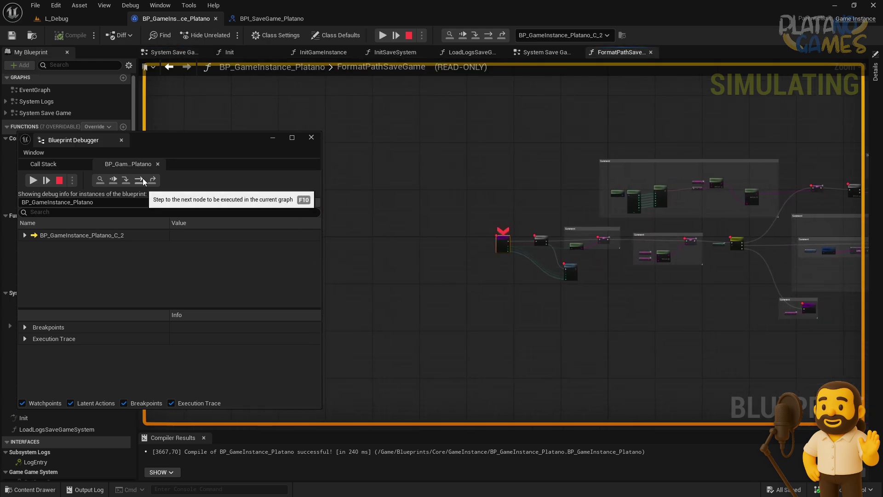
click(143, 180)
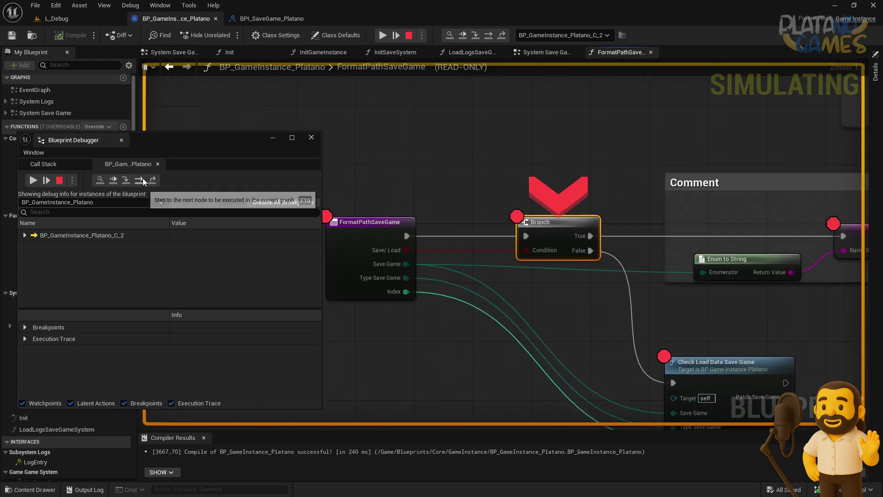
click(143, 180)
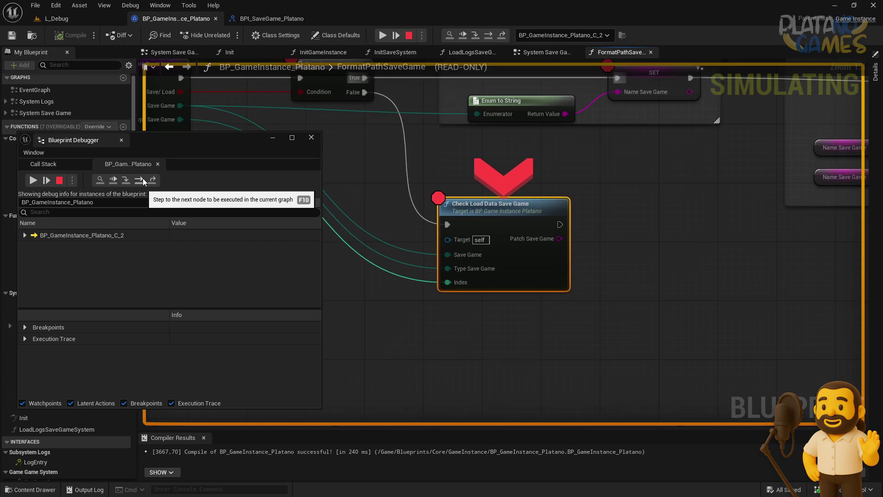
click(143, 179)
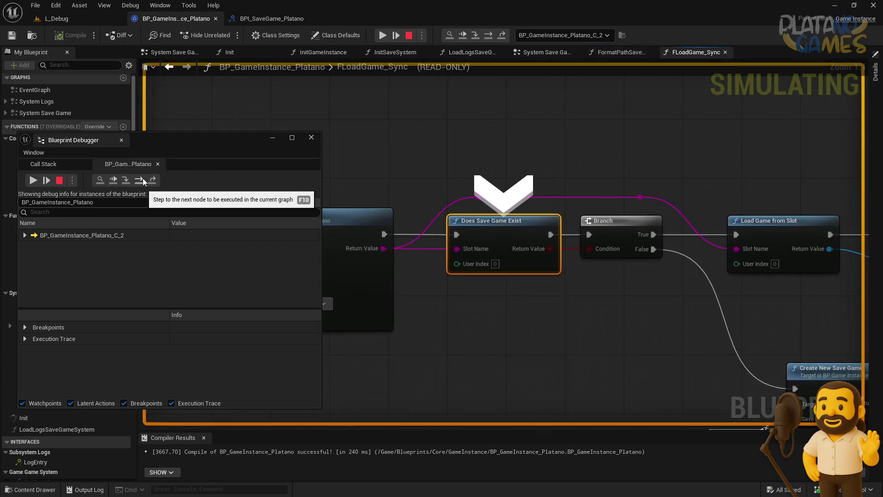
click(142, 180)
click(143, 180)
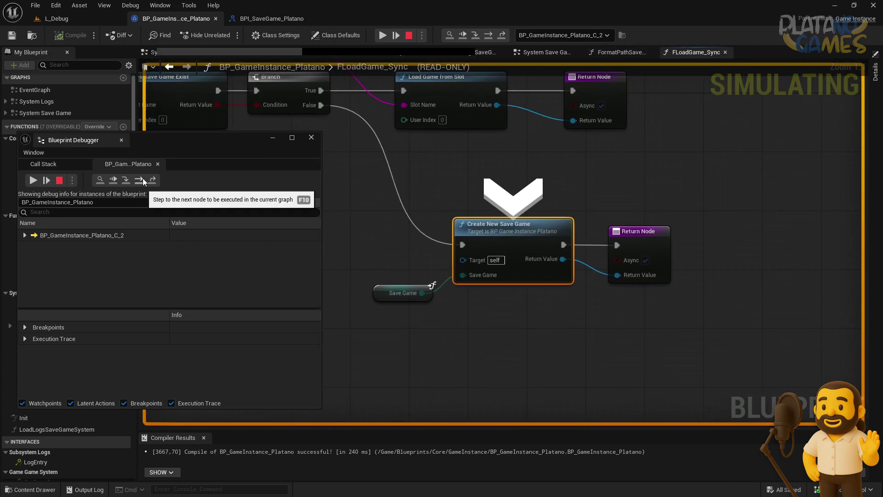
click(143, 180)
click(142, 179)
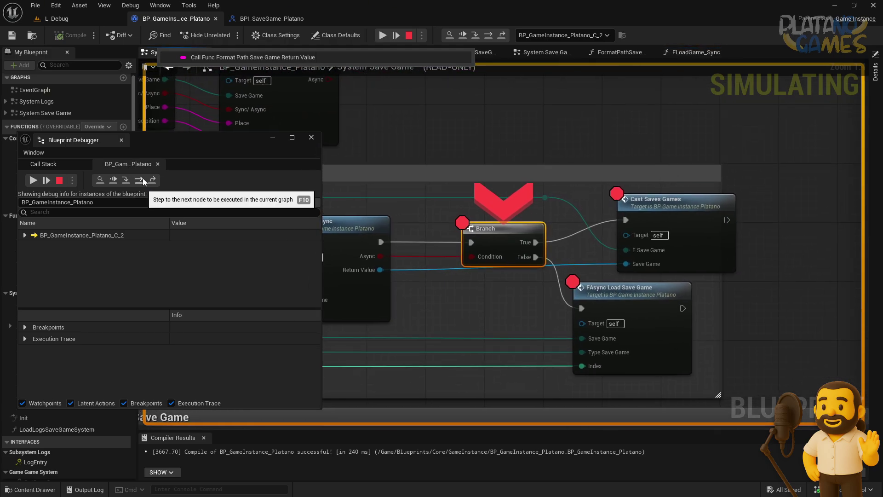
click(143, 180)
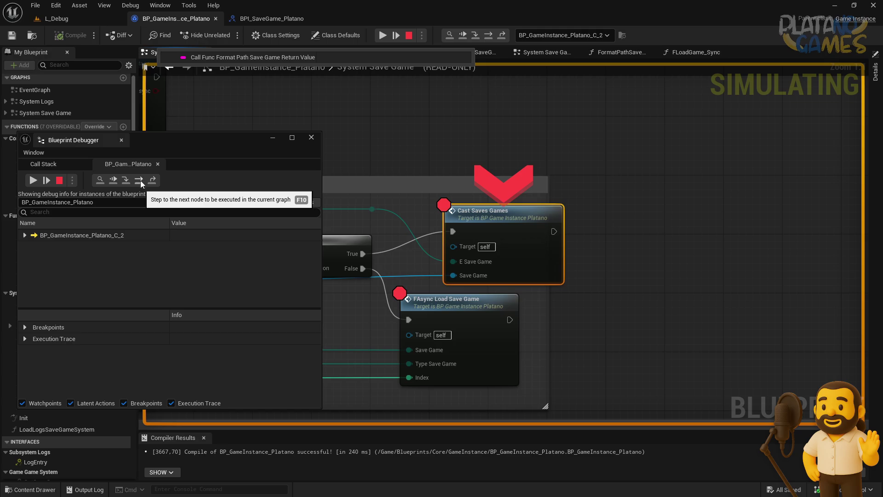
click(140, 180)
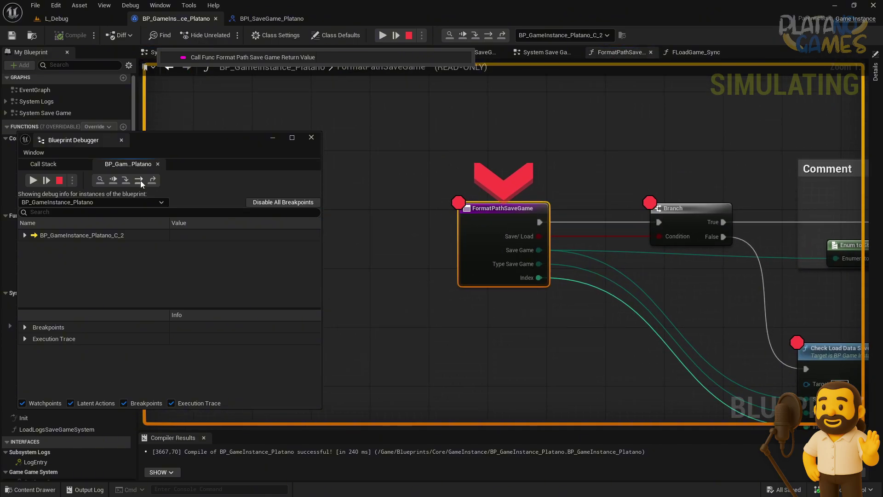
click(140, 180)
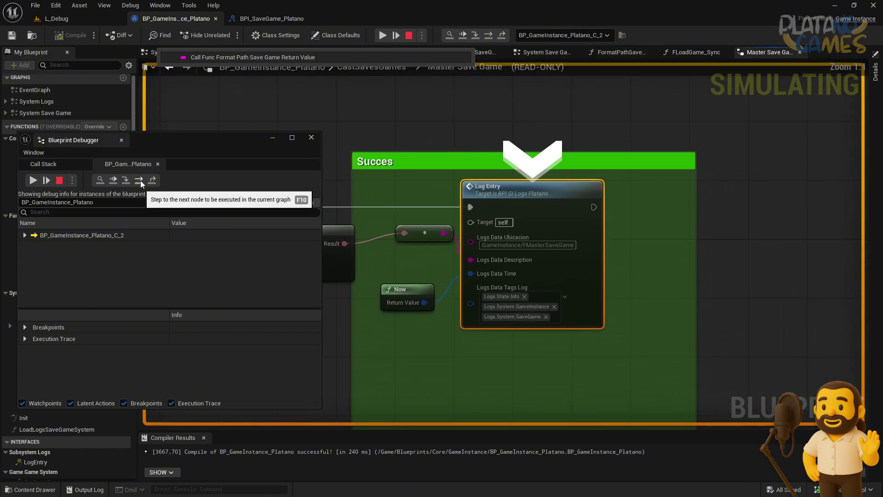
- Step through the next Event LoadGame and FLoadGame_Sync pass past the Core Save Game log entry
click(140, 181)
click(140, 180)
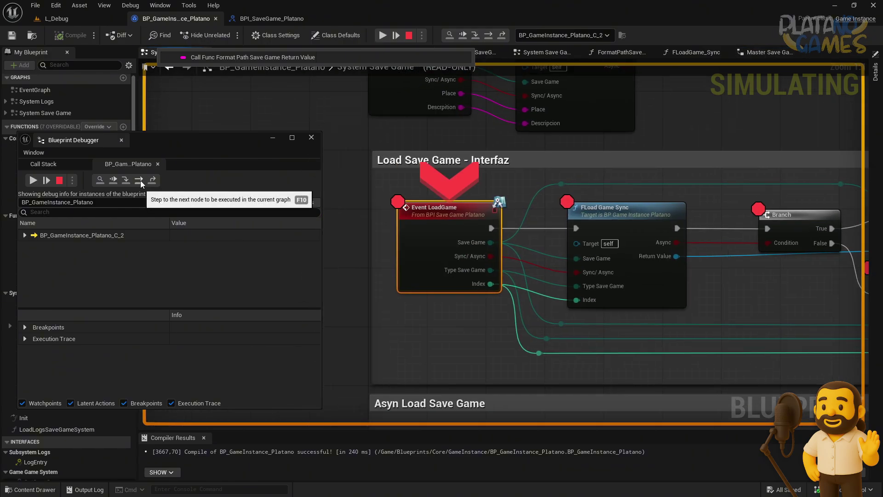
click(140, 181)
click(140, 180)
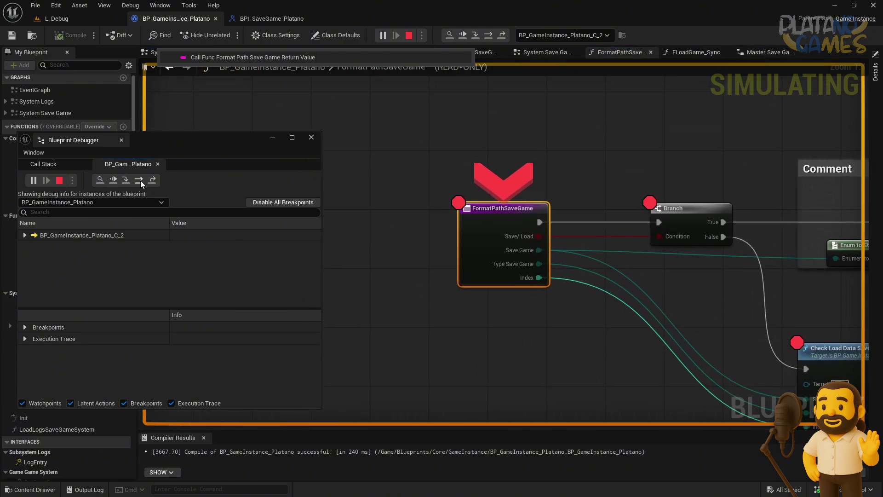
click(139, 180)
click(140, 180)
click(140, 180)
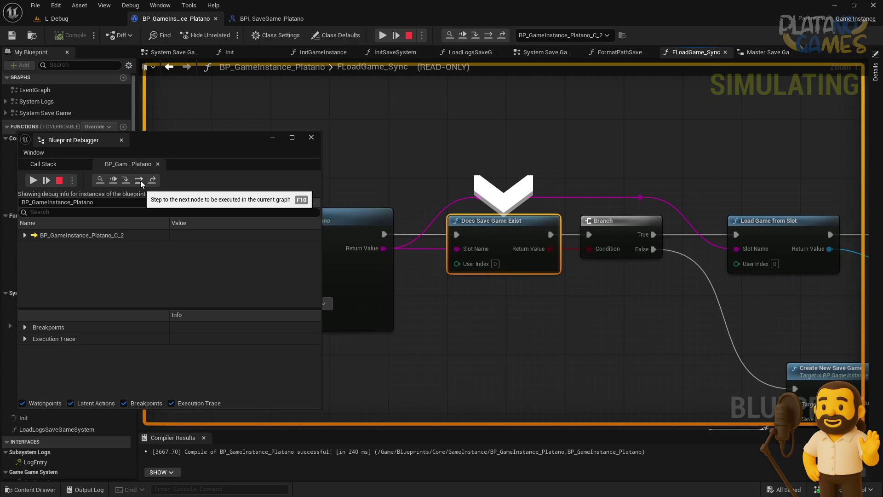
click(140, 180)
click(139, 180)
click(139, 180)
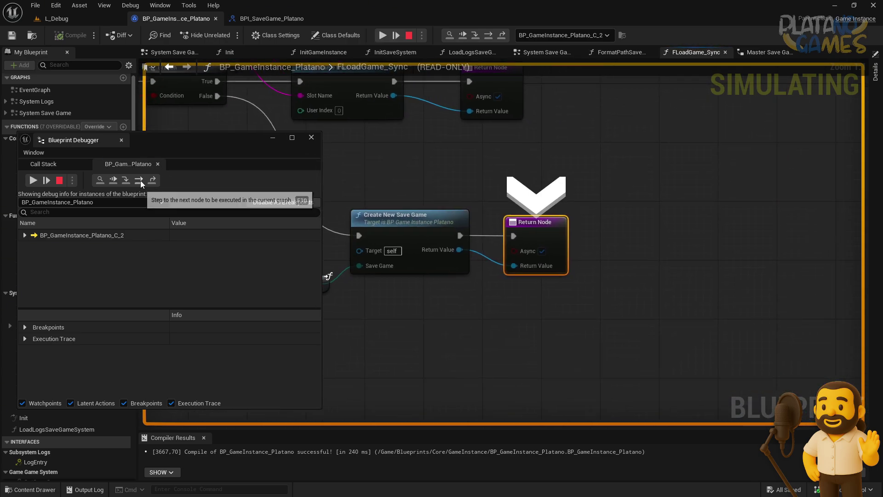
click(140, 180)
click(140, 180)
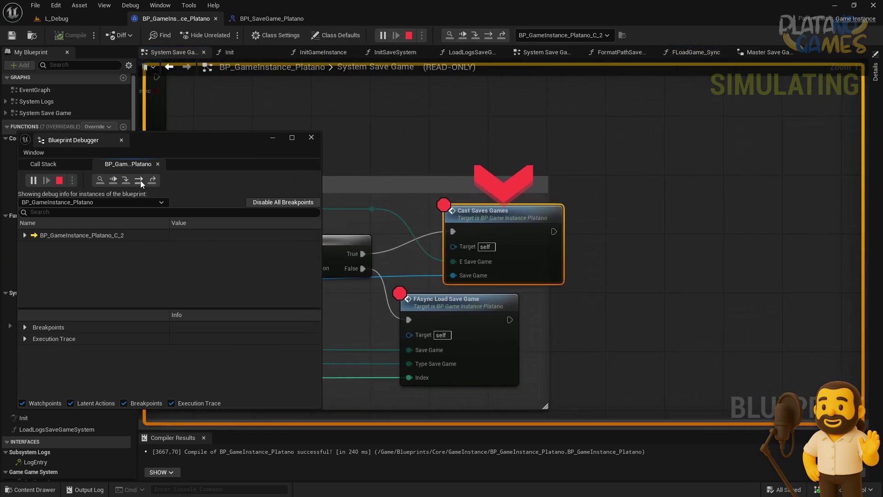
click(140, 180)
click(139, 180)
click(140, 180)
click(140, 181)
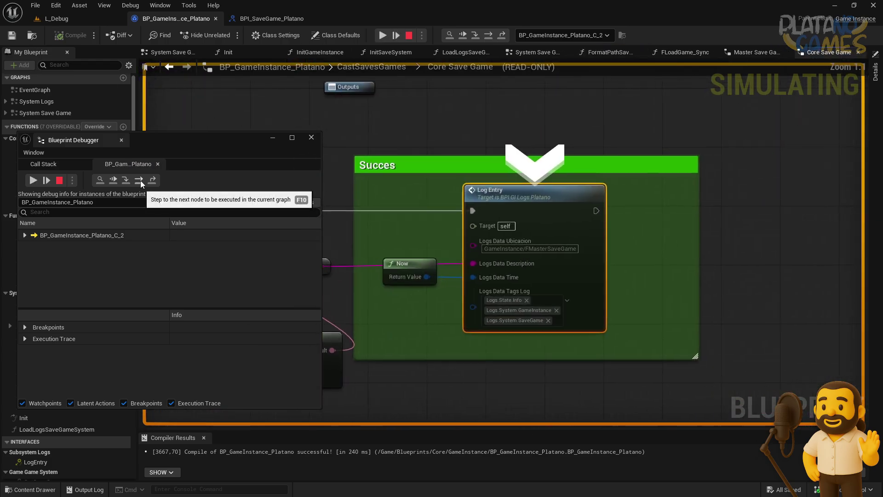
click(140, 180)
- Step through the Gameplay load and past the GameplaySaveGame log entry
click(140, 180)
click(139, 181)
click(140, 181)
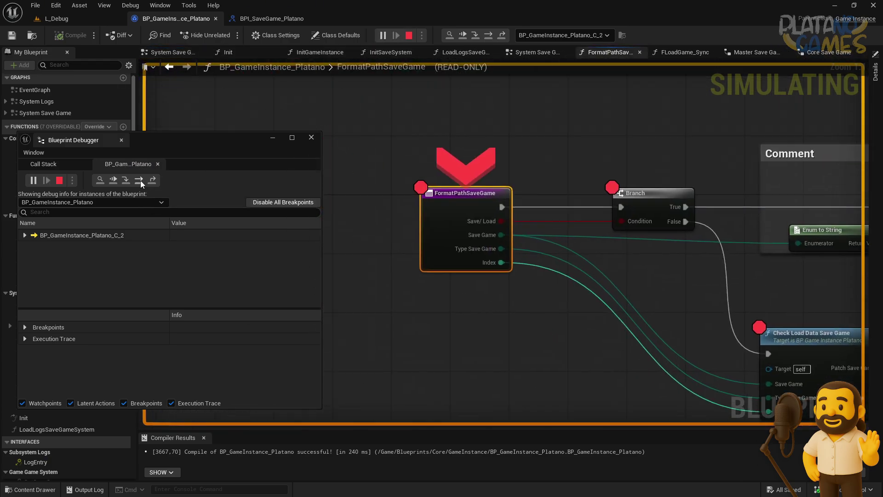
click(139, 180)
click(140, 180)
click(140, 181)
click(140, 181)
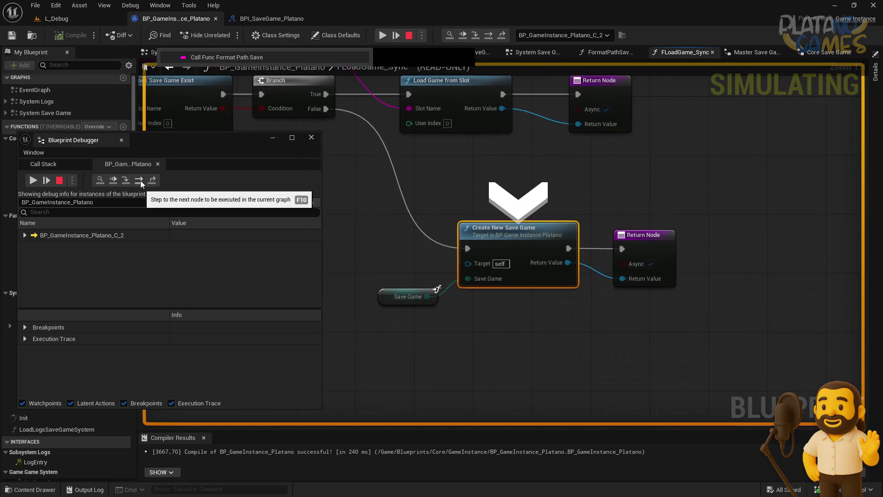
click(140, 181)
click(139, 180)
click(140, 180)
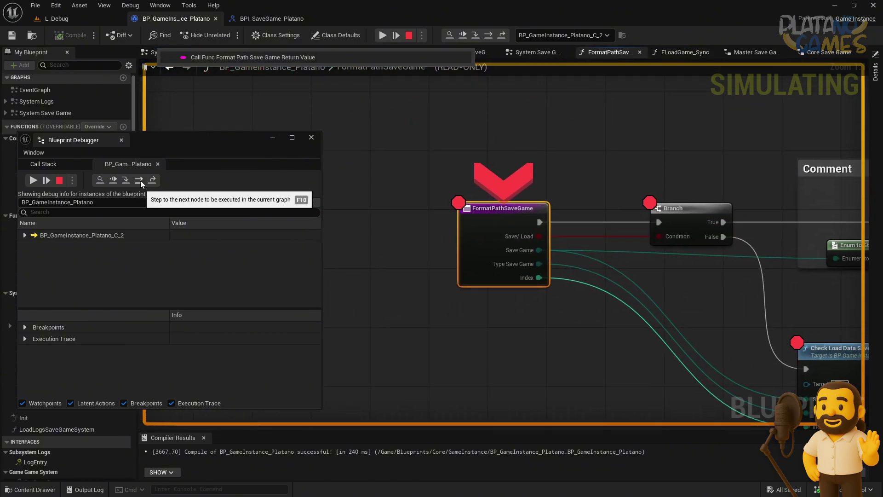
click(139, 181)
click(140, 180)
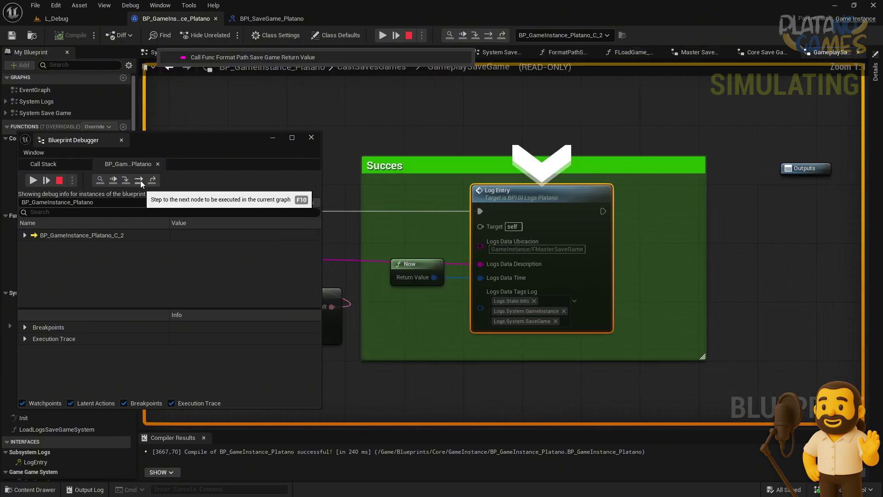
click(140, 180)
- Step into LoadLogsSaveGameSystem, past its two Branches and Load Game, to Event LoadGame
click(139, 181)
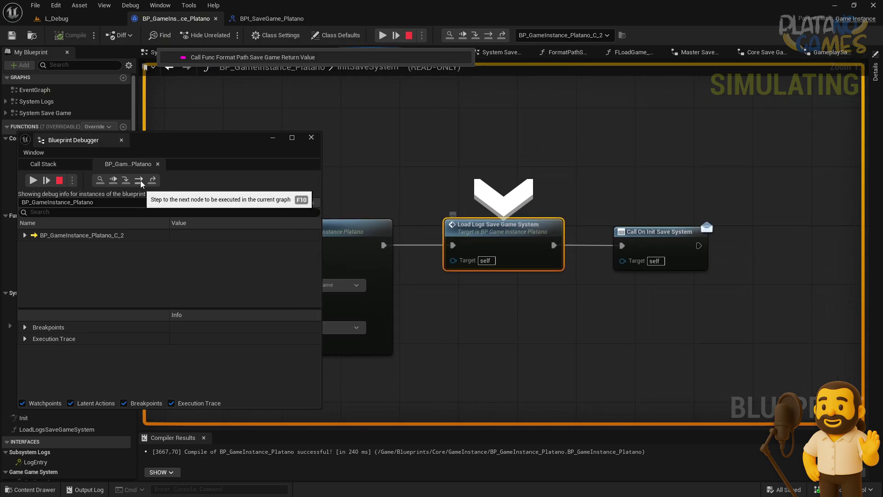
click(140, 182)
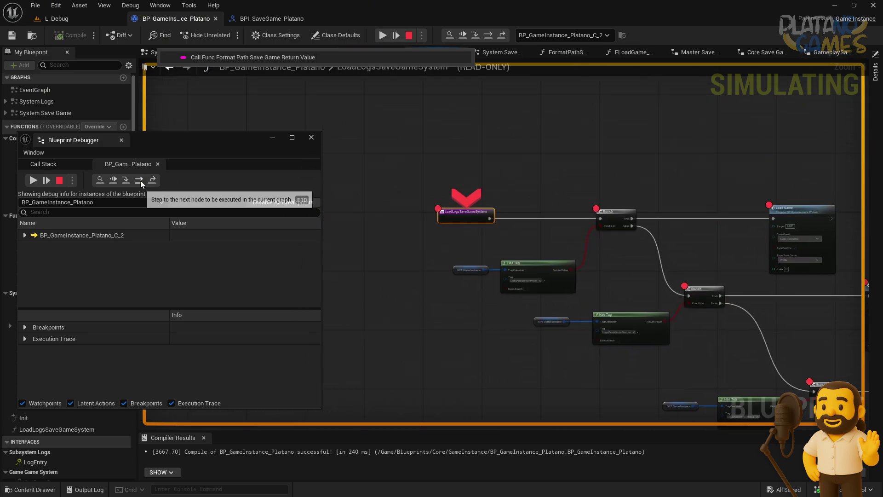
click(140, 183)
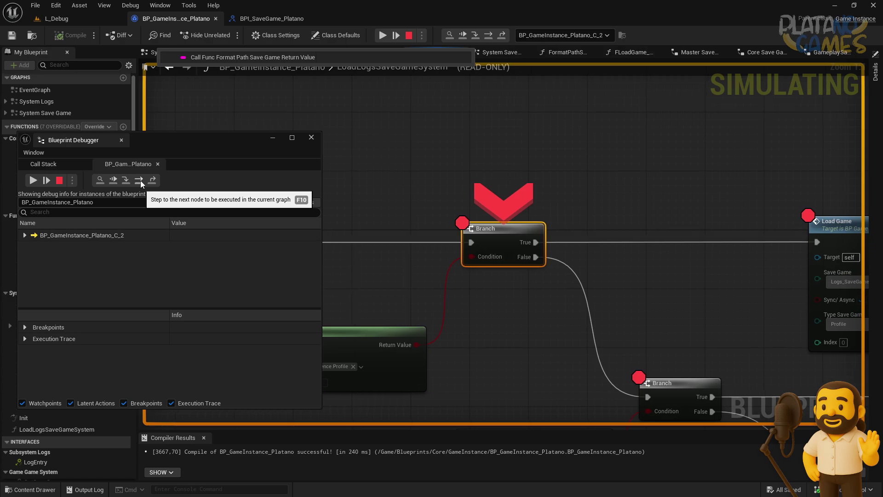
click(141, 182)
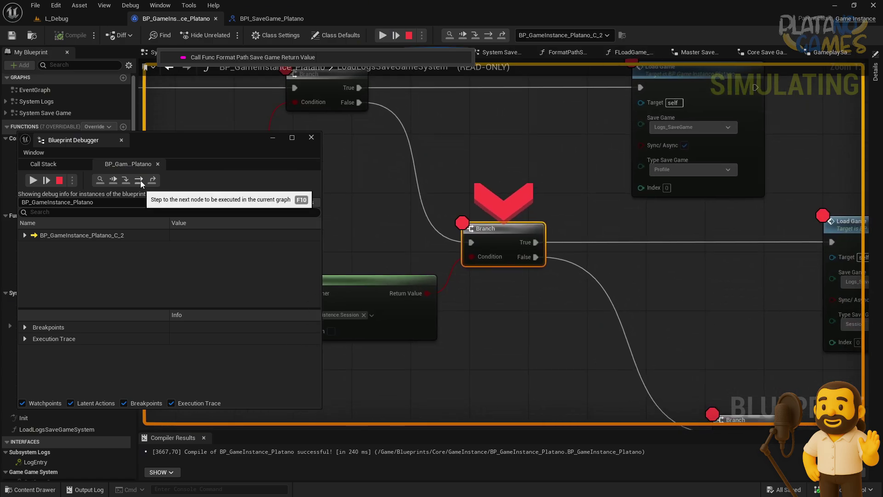
click(141, 182)
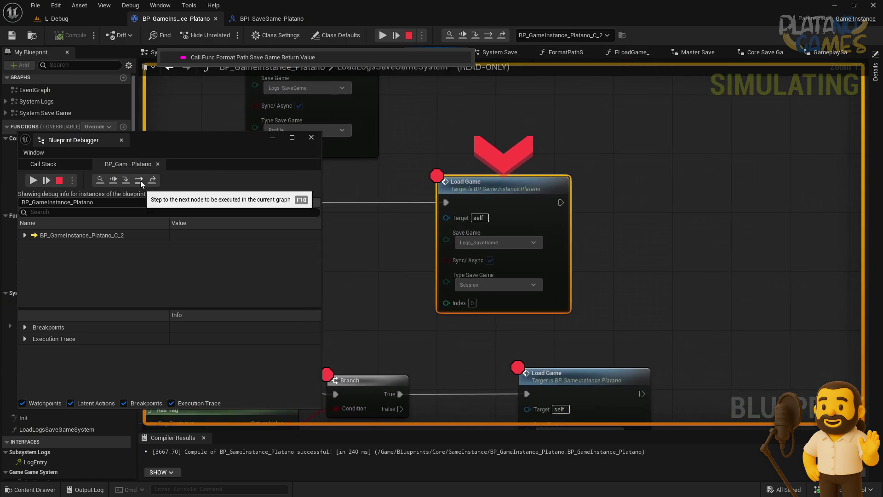
click(141, 183)
click(141, 182)
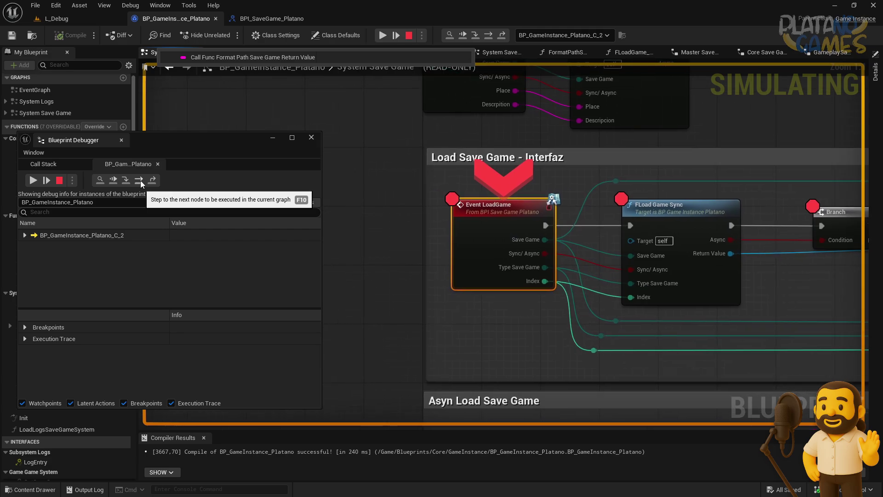
click(140, 182)
- Step through FLoad Game Sync's save-exists check and Create New Save Game, back to System Save Game
click(140, 182)
click(140, 183)
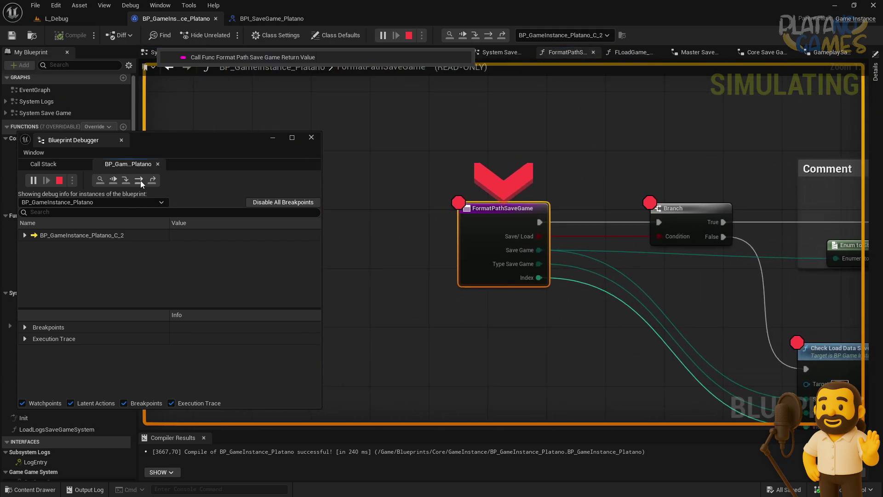
click(140, 182)
click(140, 182)
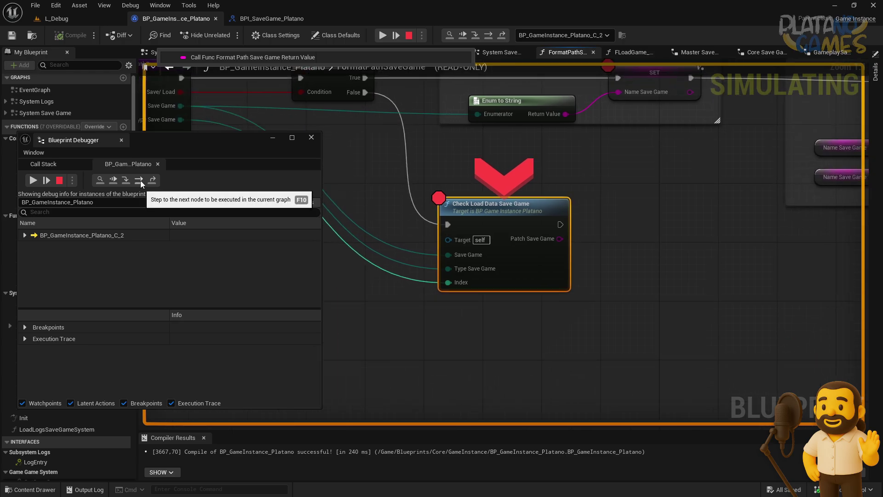
click(141, 183)
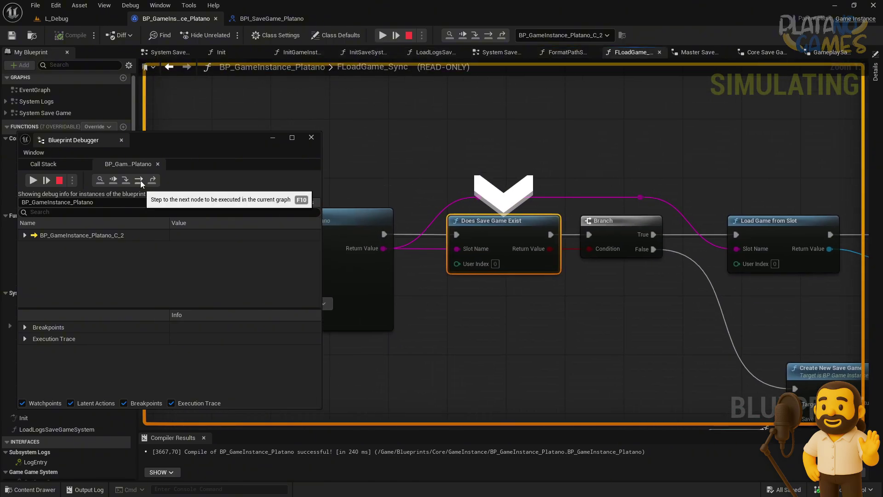
click(141, 183)
click(141, 182)
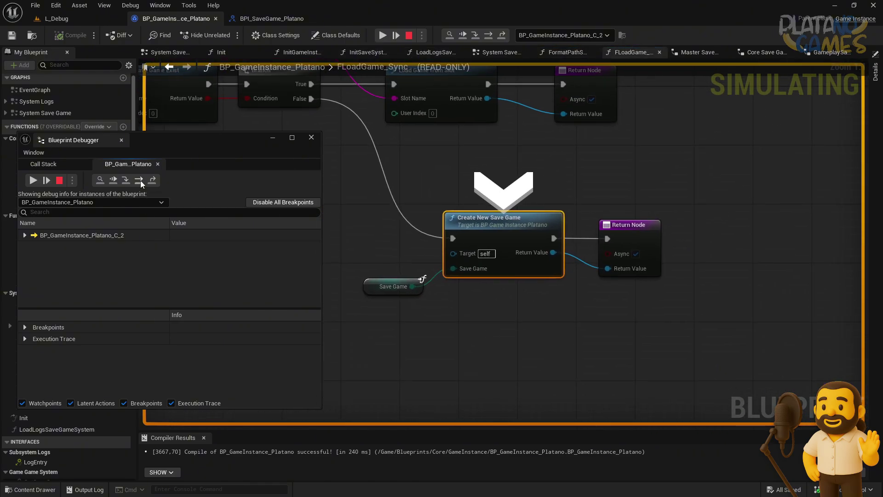
click(141, 182)
- Step past Cast Saves Games and the Logs success log to Call On Init Save System
click(141, 182)
click(140, 183)
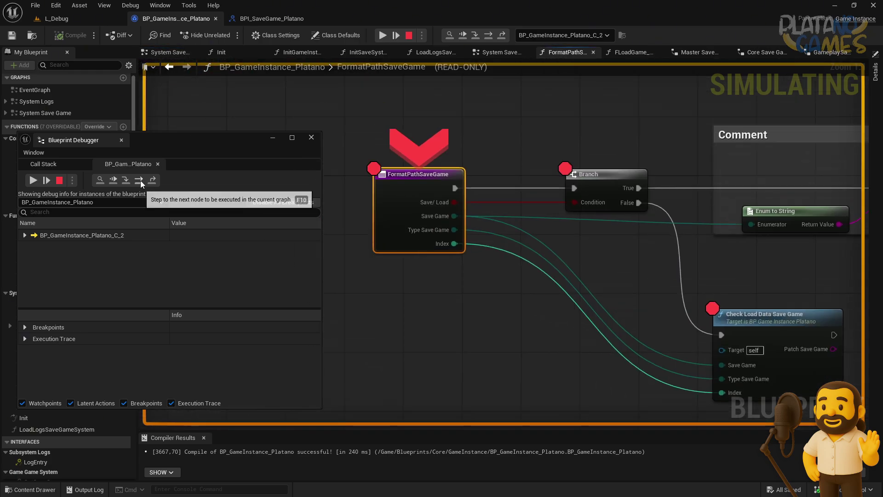
click(141, 182)
click(141, 182)
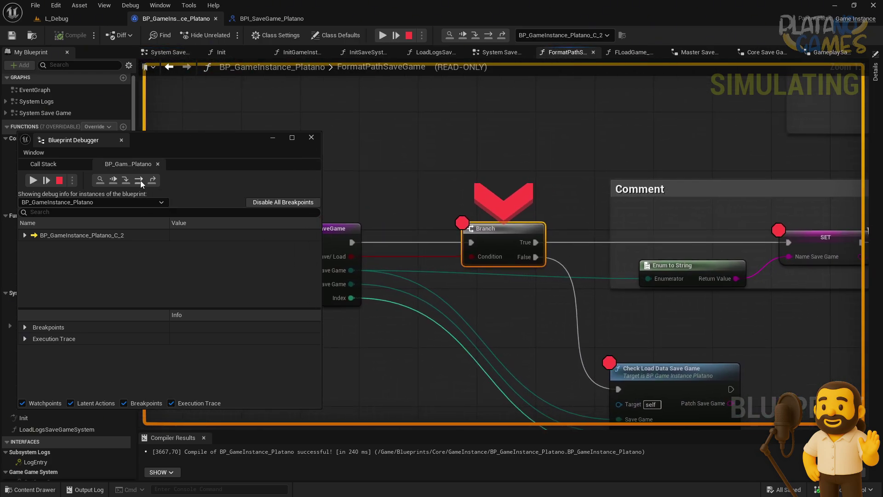
click(141, 182)
click(141, 183)
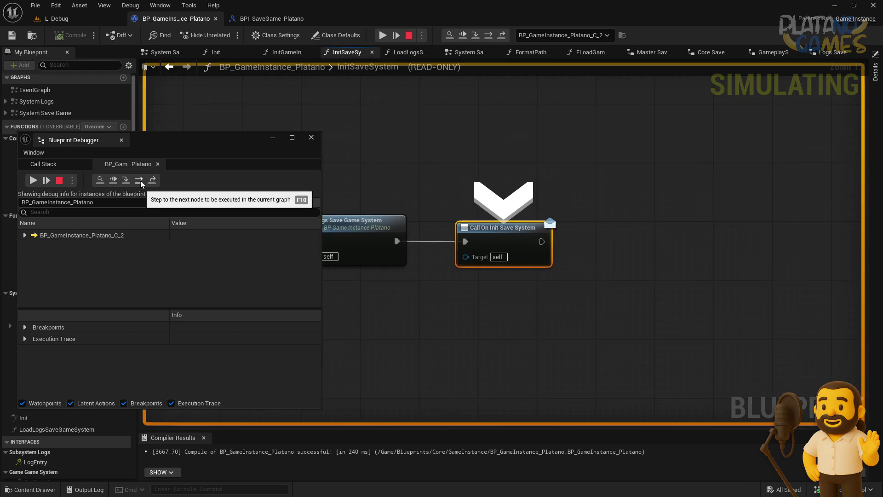
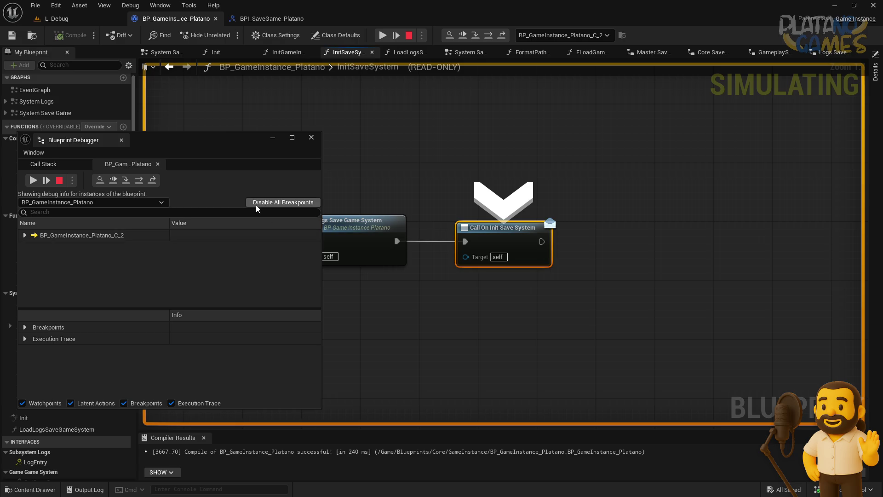
- Close the Blueprint Debugger, stop the simulation and recentre the InitSaveSystem graph on the load chain
click(311, 138)
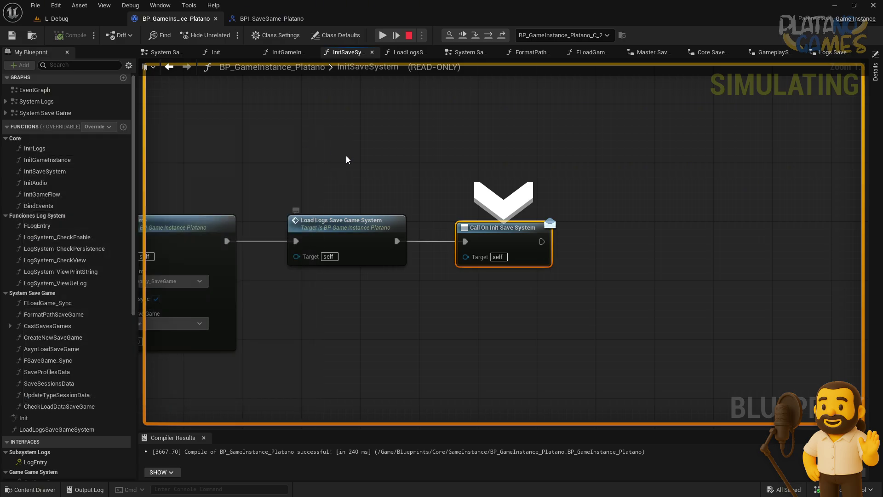
click(409, 35)
scroll(501, 178, down, 5)
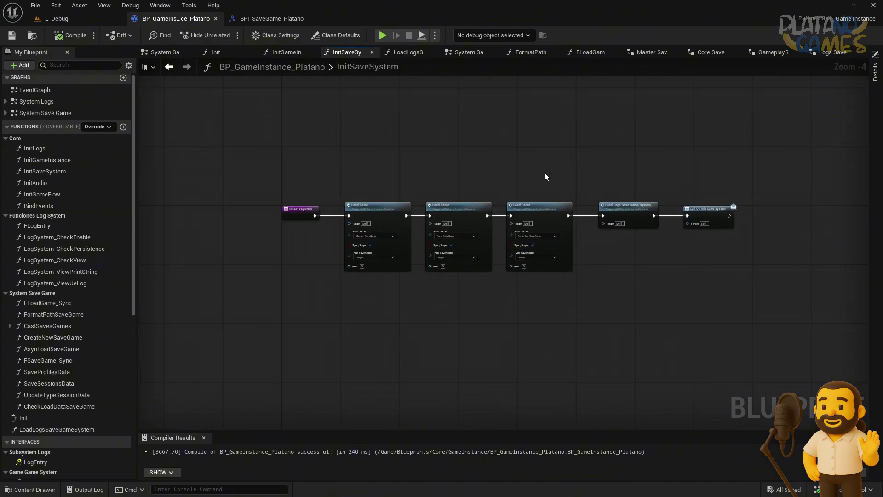
scroll(529, 167, up, 1)
scroll(468, 156, up, 1)
right_drag(468, 160, 496, 155)
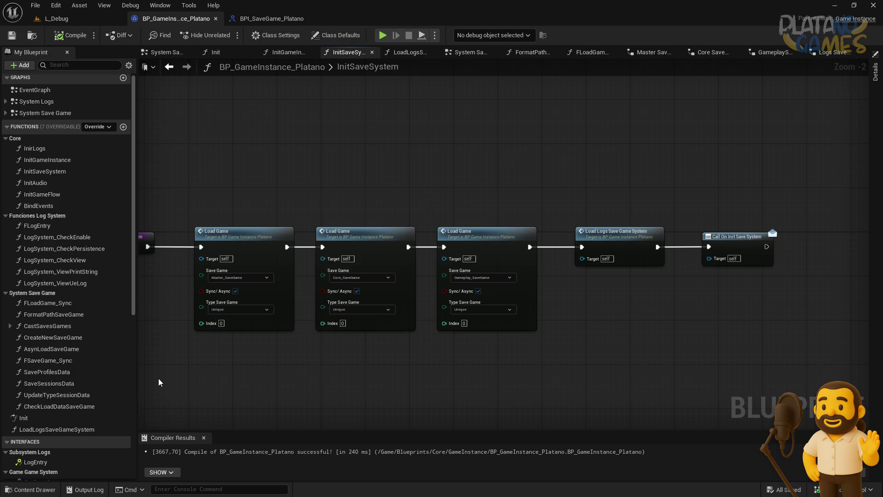
scroll(53, 396, down, 5)
- Open the FLogEntry function graph and bring the Check if Save section into view
double_click(50, 342)
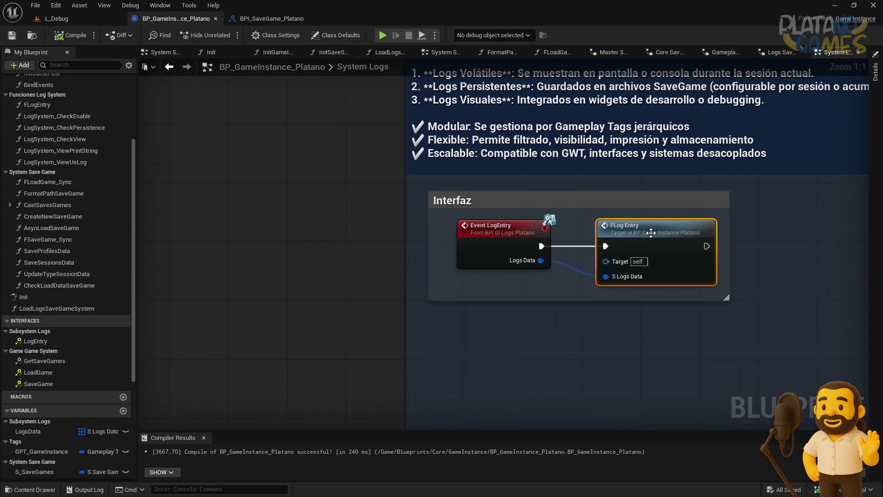
double_click(651, 233)
scroll(517, 282, up, 4)
right_drag(427, 250, 523, 254)
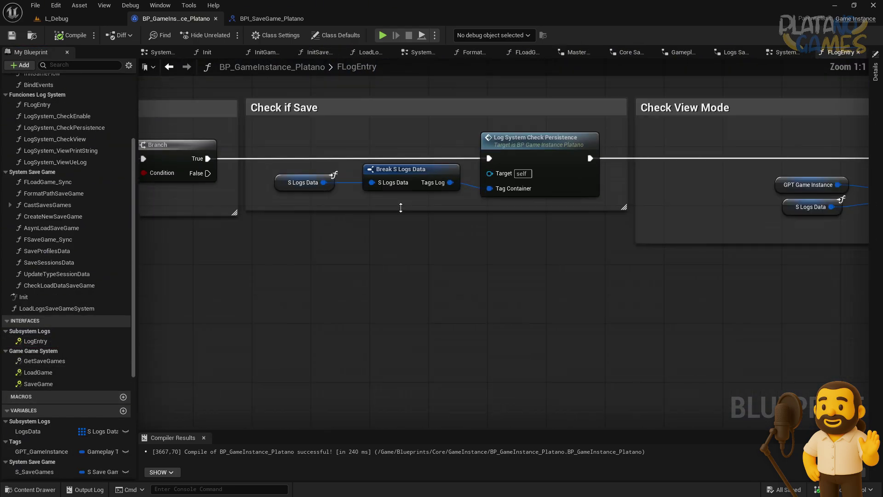
right_drag(476, 234, 609, 251)
drag(564, 227, 573, 266)
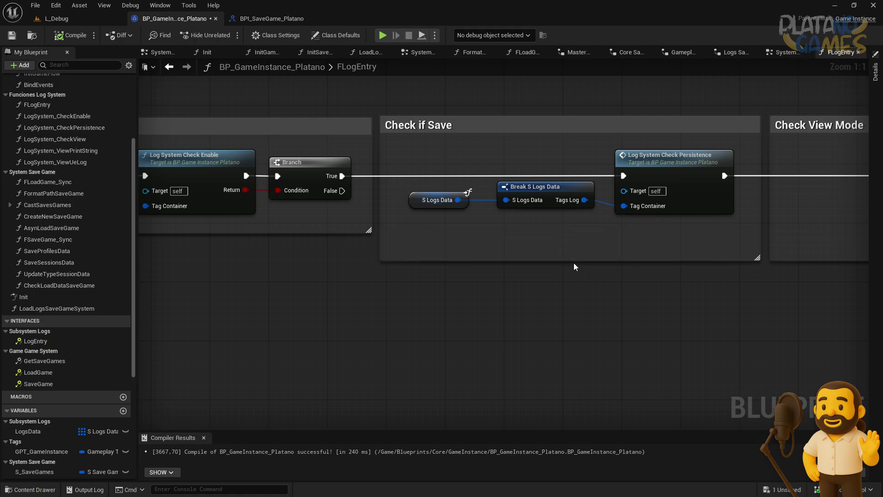
drag(713, 264, 438, 164)
right_drag(563, 209, 541, 205)
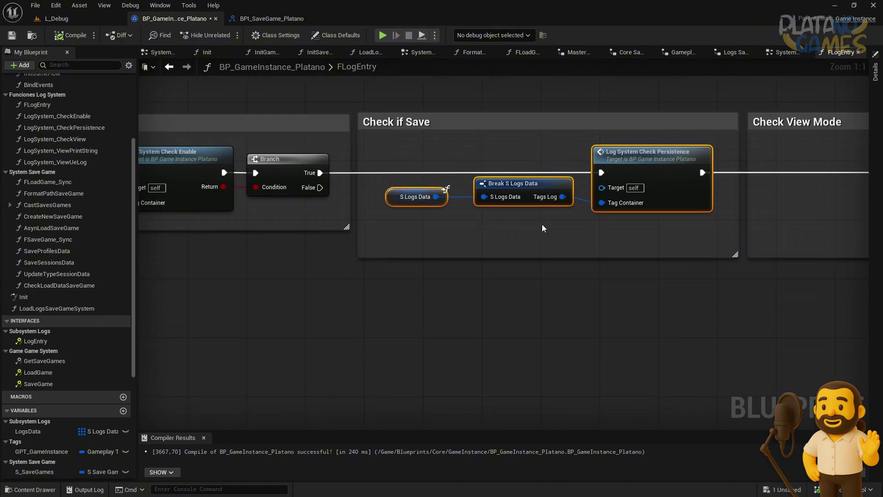
- Change the persistence check's TagContainer input type to S Logs
click(875, 71)
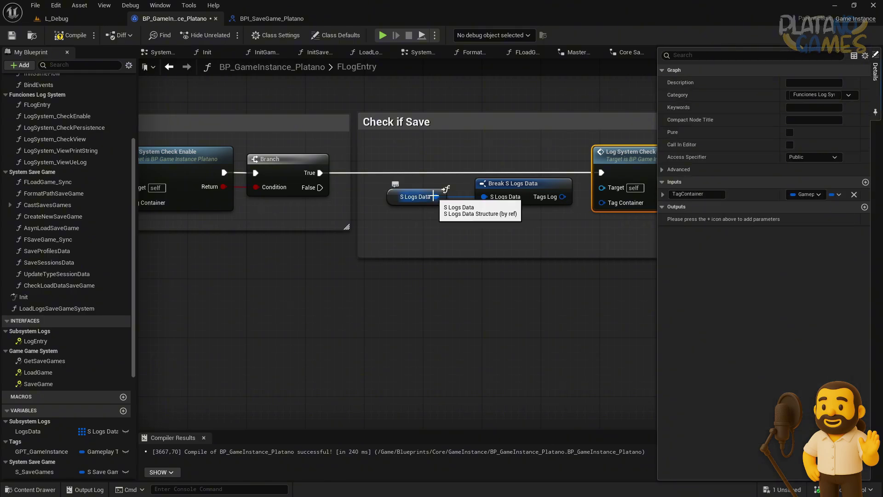
click(796, 195)
text(s logs data)
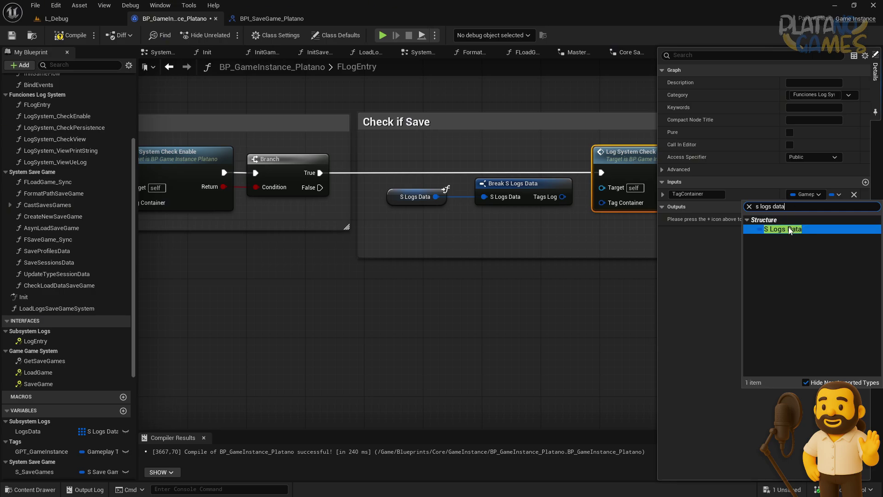
key(Return)
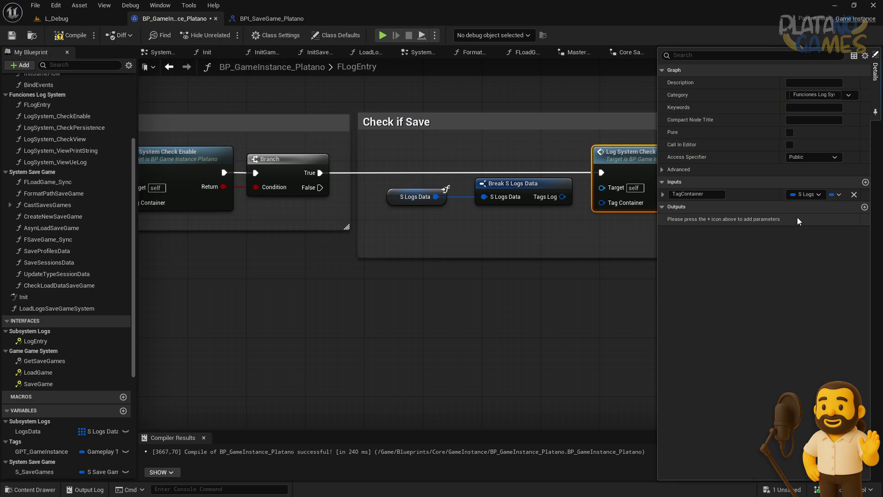
- Wire S Logs Data directly into the check, delete Break S Logs Data, and tidy the comment
drag(478, 202, 456, 267)
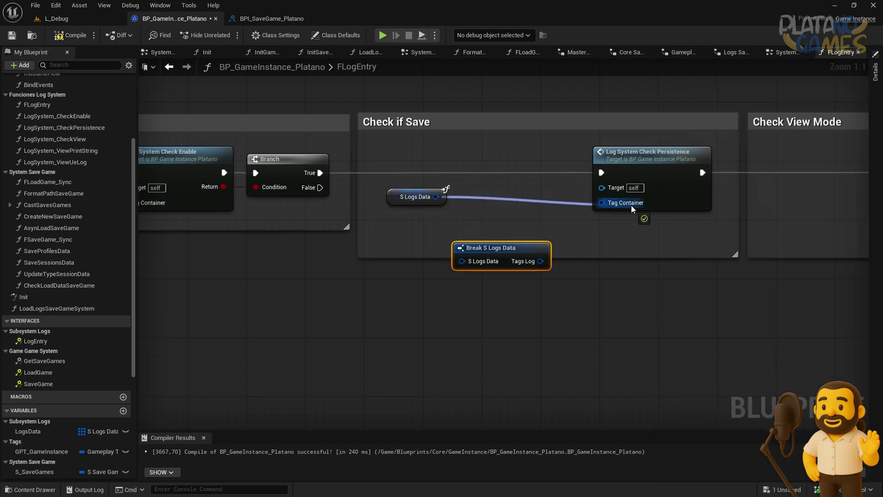
ctrl+drag(436, 196, 601, 203)
drag(401, 202, 527, 219)
key(Delete)
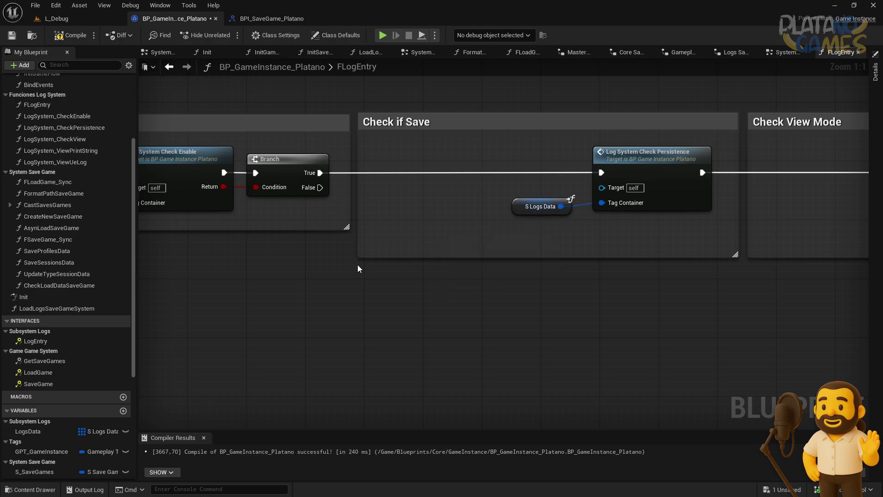
drag(358, 258, 490, 257)
drag(492, 294, 681, 138)
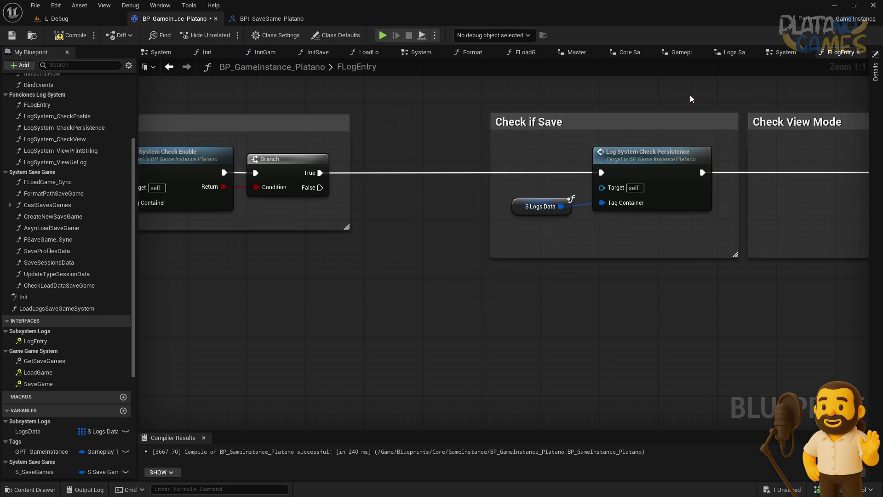
drag(695, 95, 467, 265)
drag(639, 169, 550, 168)
- Open LogSystem_CheckPersistence and rearrange its Branch and Has Tag nodes
double_click(550, 168)
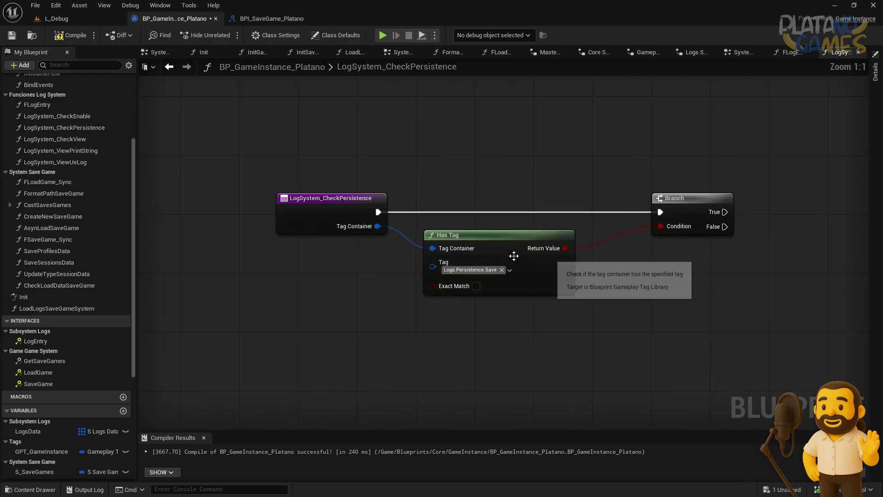
drag(558, 201, 726, 201)
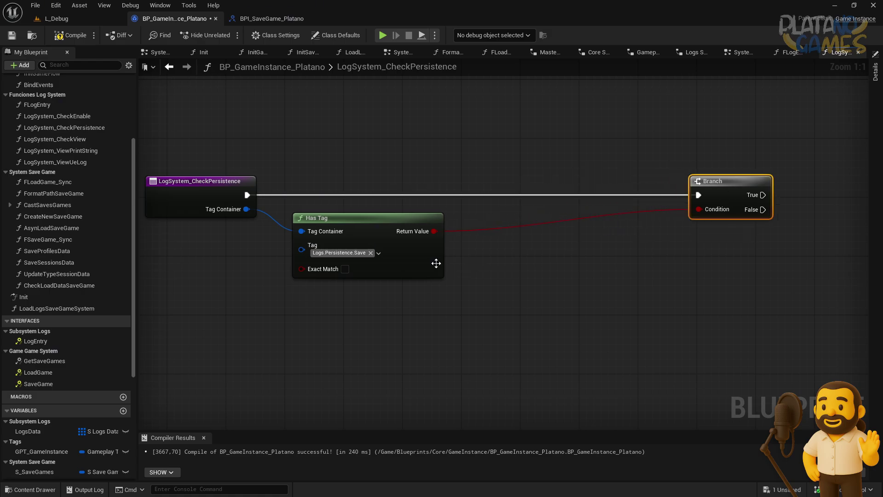
drag(436, 263, 554, 256)
click(321, 268)
right_drag(322, 268, 355, 237)
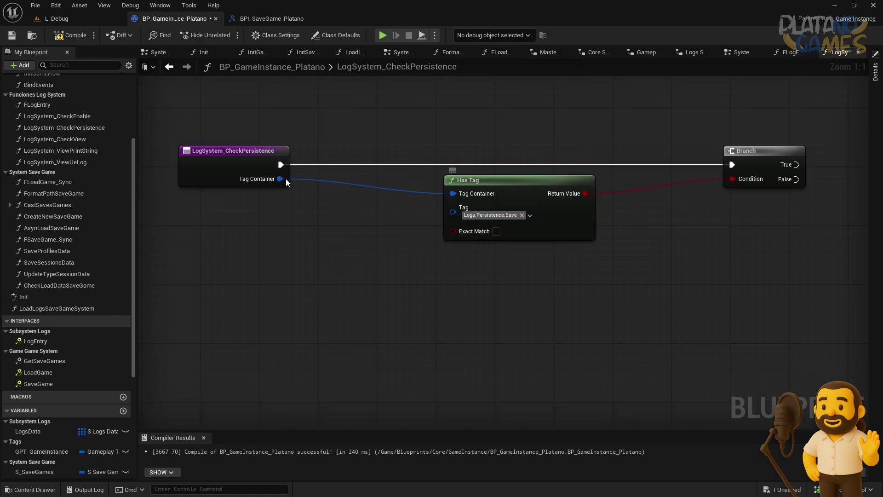
right_drag(534, 226, 478, 237)
mouse_move(506, 245)
mouse_down()
mouse_move(418, 275)
mouse_move(432, 297)
mouse_up()
drag(727, 159, 601, 158)
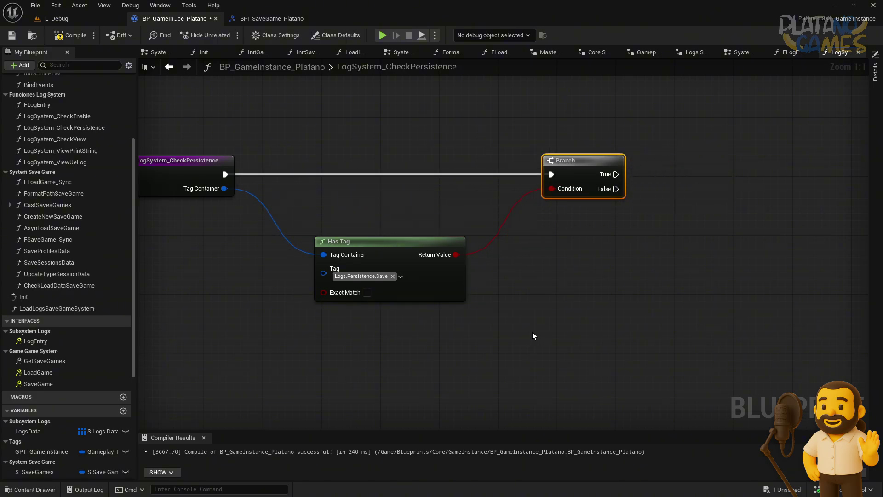
scroll(528, 320, down, 2)
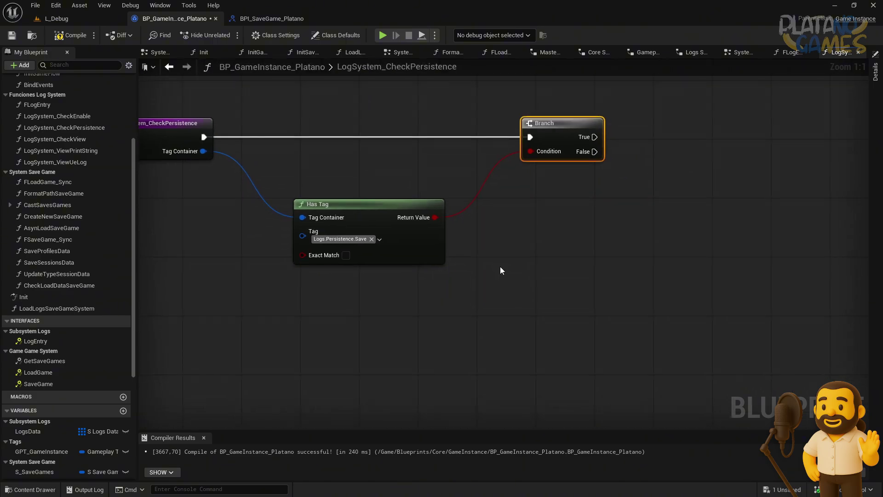
- Save the blueprint and add a Break S Logs Data node from the incoming log data
click(786, 489)
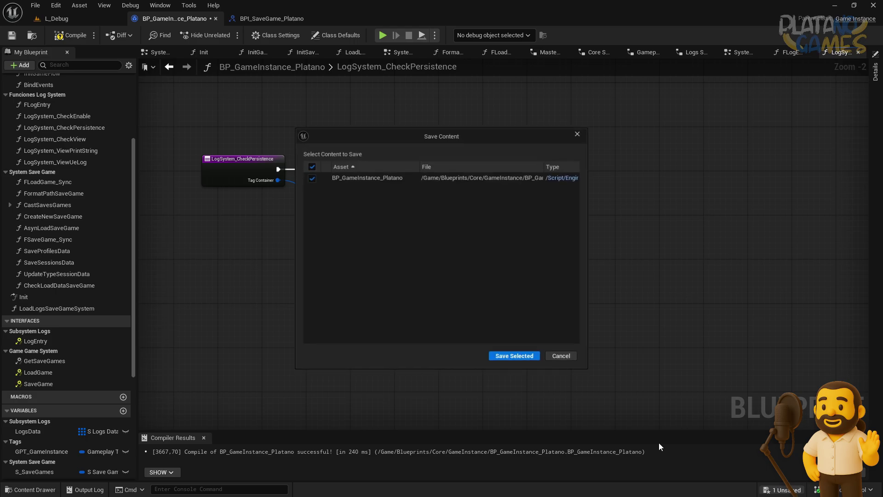
click(515, 359)
mouse_move(278, 180)
mouse_down()
mouse_move(307, 286)
mouse_move(377, 284)
mouse_up()
click(324, 291)
scroll(324, 292, up, 2)
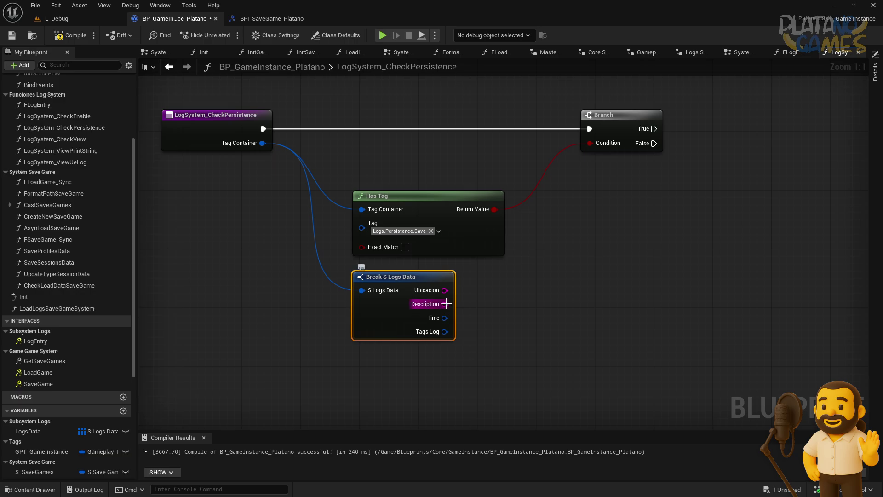
mouse_move(437, 335)
right_down()
mouse_move(359, 294)
mouse_move(366, 330)
right_up()
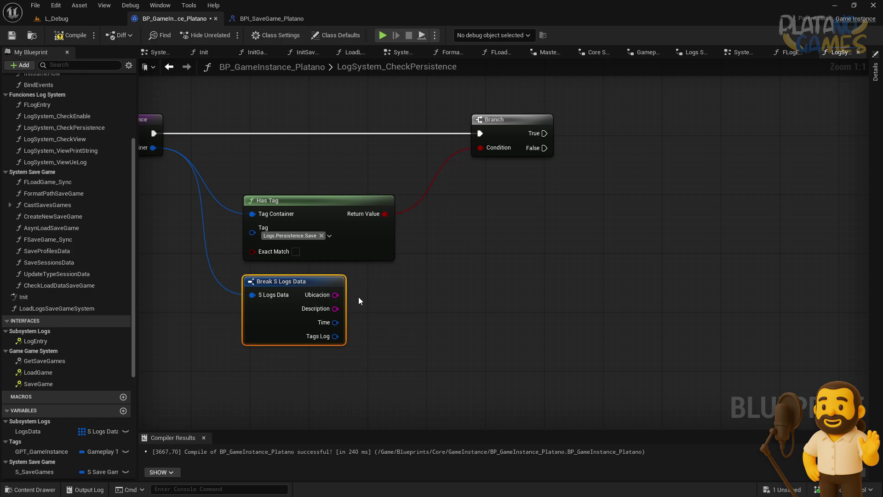
- Compile and rearrange Break S Logs Data and Has Tag below the entry node
right_drag(380, 272, 367, 287)
drag(257, 340, 309, 340)
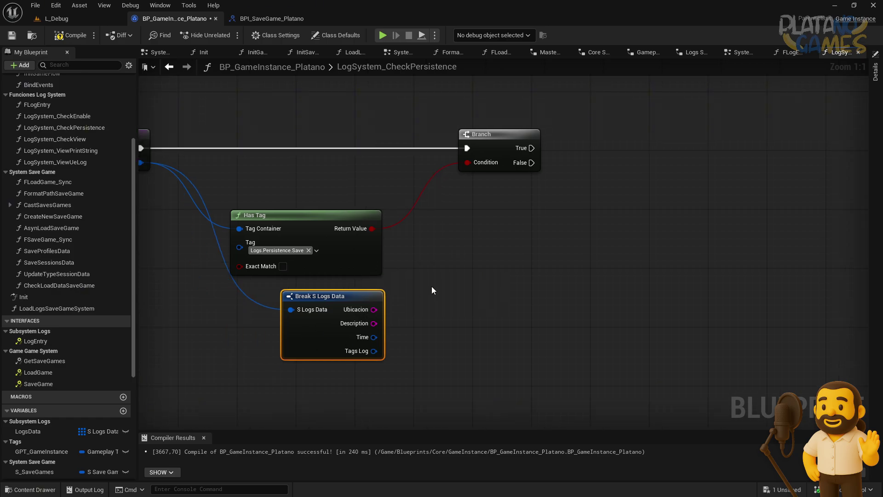
mouse_move(433, 290)
right_down()
mouse_move(496, 291)
mouse_move(429, 269)
right_up()
drag(368, 290, 438, 257)
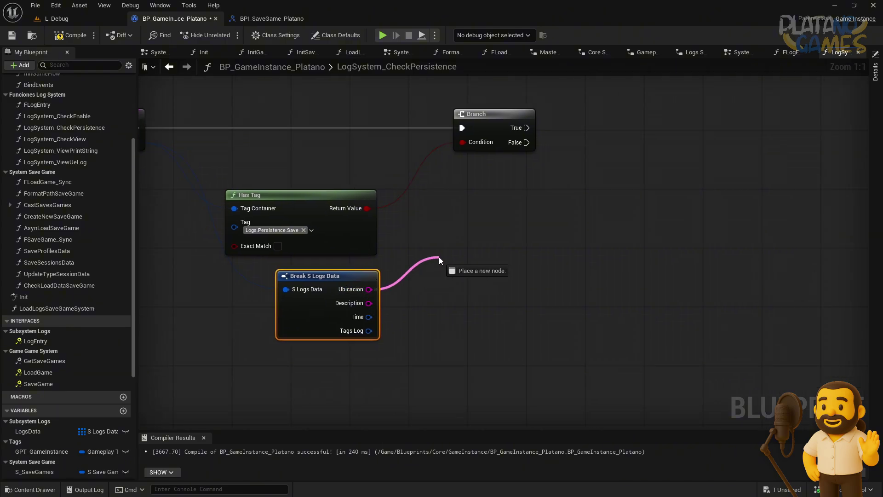
click(450, 240)
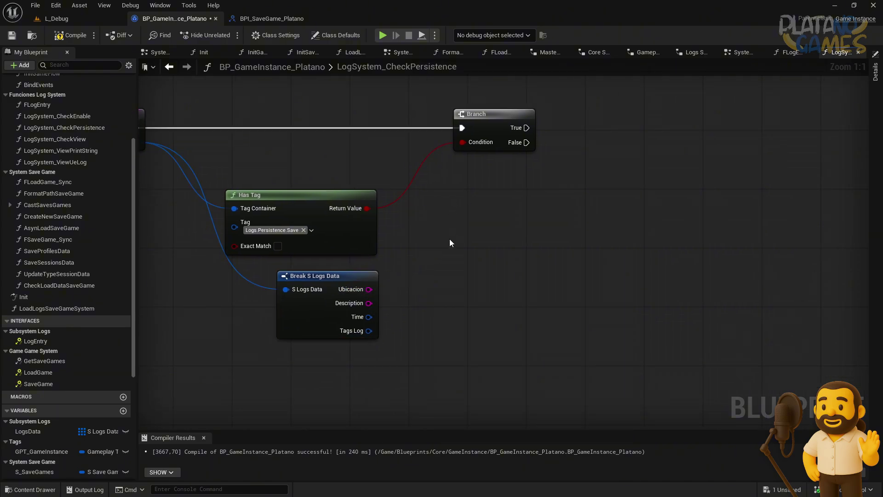
key(F7)
right_drag(450, 243, 555, 219)
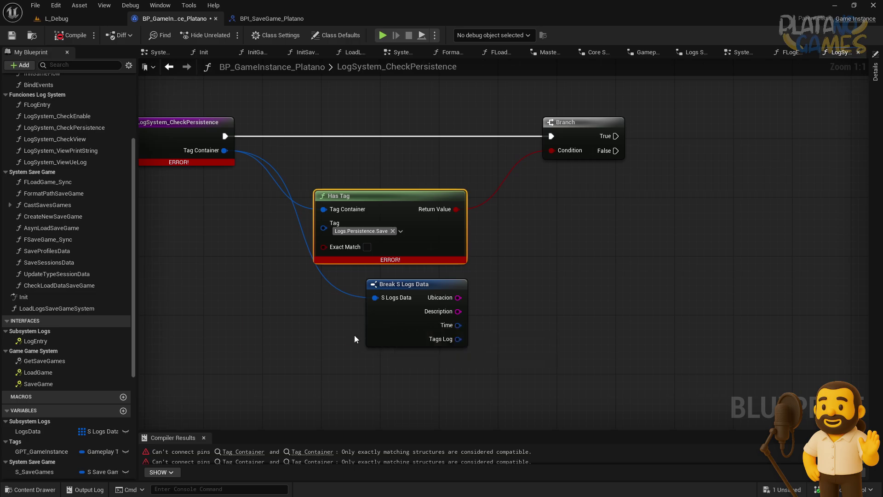
mouse_move(440, 344)
mouse_down()
mouse_move(255, 313)
mouse_move(299, 214)
mouse_move(324, 210)
mouse_up()
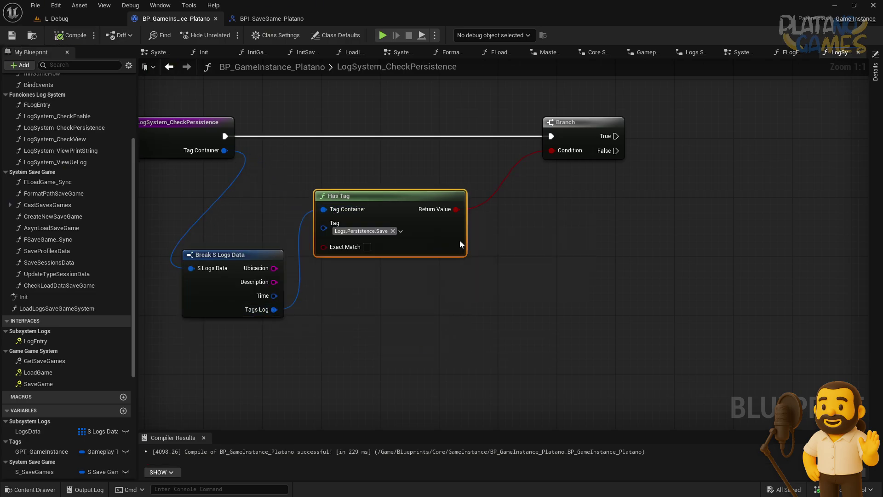
drag(460, 245, 511, 208)
drag(272, 313, 448, 335)
mouse_move(539, 292)
right_down()
mouse_move(432, 295)
mouse_move(456, 323)
right_up()
- Promote the Ubicacion, Description and Time fields to new local variables with SET nodes
mouse_move(325, 330)
mouse_down()
mouse_move(320, 241)
mouse_move(410, 216)
mouse_up()
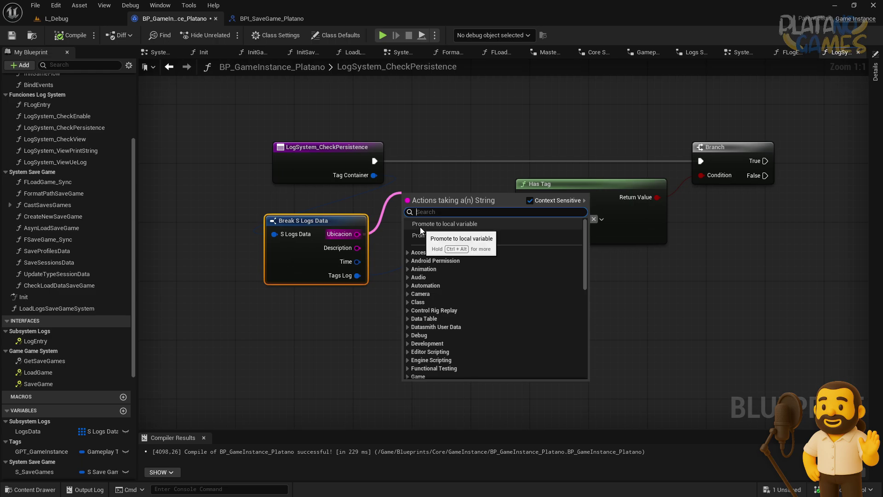
click(445, 225)
mouse_move(358, 247)
mouse_down()
mouse_move(541, 191)
mouse_move(547, 279)
mouse_up()
click(559, 223)
drag(546, 186, 564, 156)
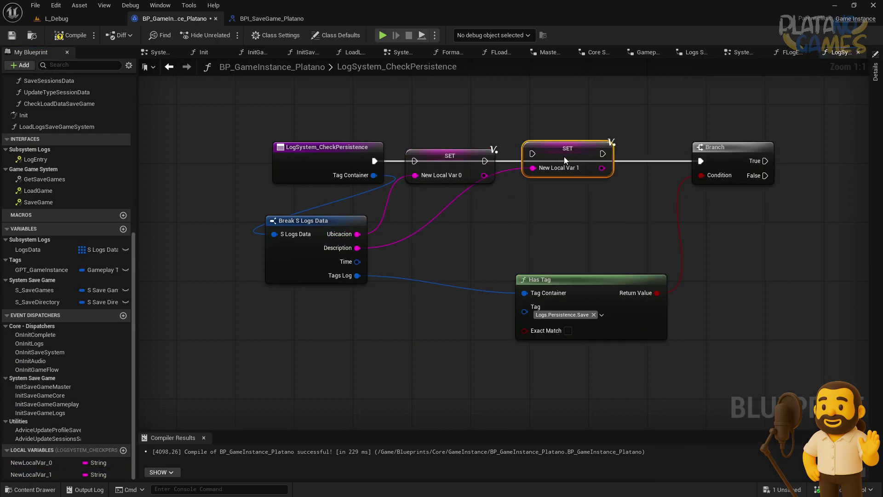
right_drag(625, 207, 556, 207)
drag(287, 260, 578, 221)
click(604, 232)
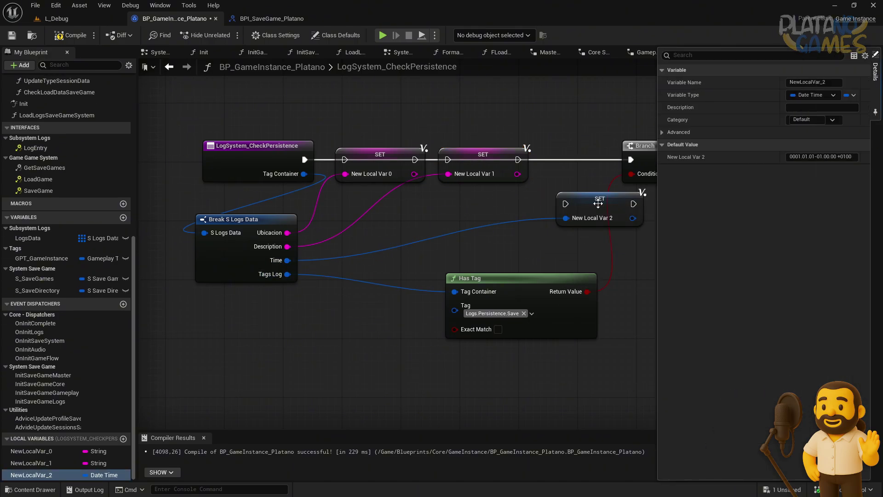
right_drag(597, 213, 433, 257)
drag(513, 190, 598, 190)
drag(421, 263, 437, 210)
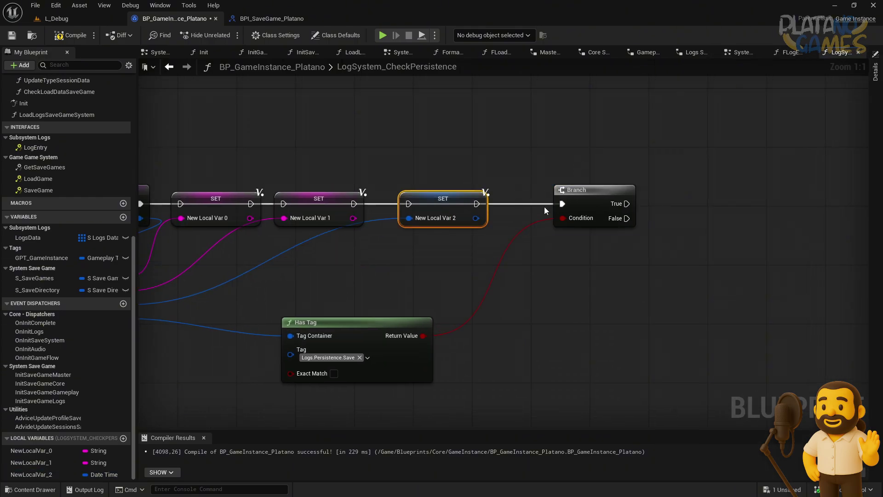
- Chain the exec pins Entry → SET 0 → SET 1 → SET 2 → Branch, then frame everything
drag(142, 204, 283, 203)
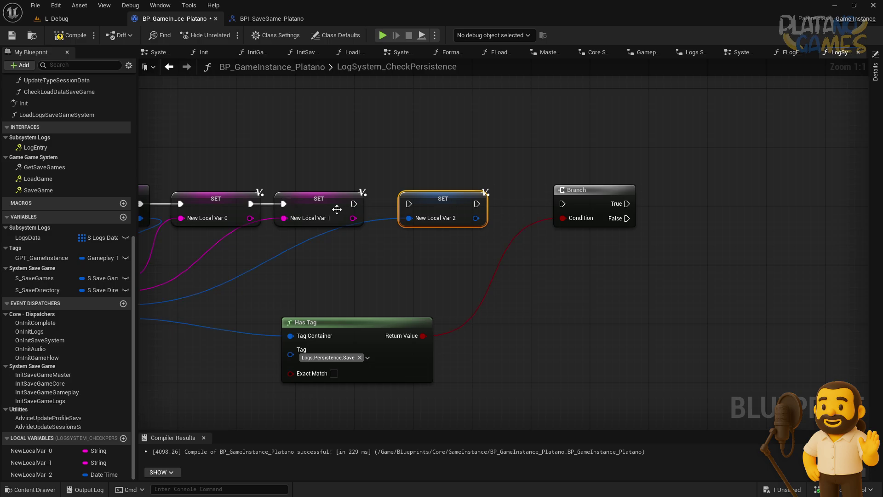
mouse_move(344, 209)
mouse_down()
mouse_move(357, 218)
mouse_move(347, 206)
mouse_move(408, 204)
mouse_up()
mouse_move(477, 204)
mouse_down()
mouse_move(562, 204)
mouse_move(548, 197)
mouse_up()
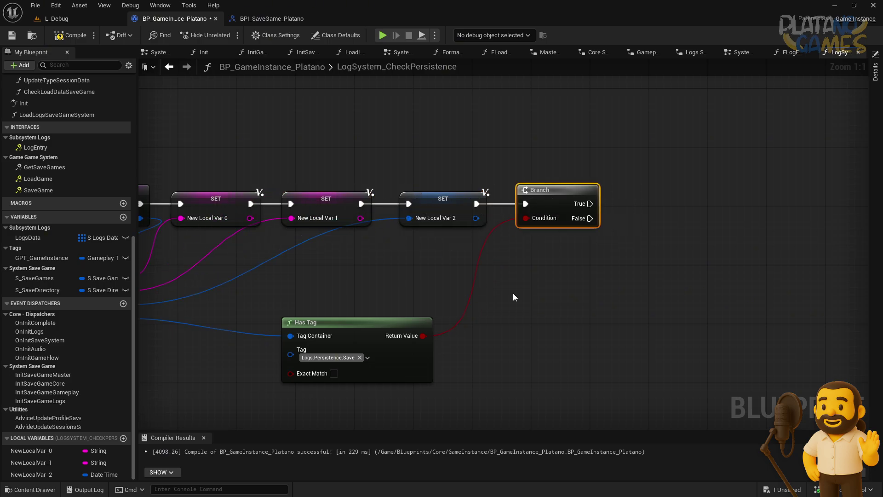
click(515, 297)
key(Home)
- Rename NewLocalVar_0, 1 and 2 to Ubicacion, Descripcion and Tiempo
click(40, 453)
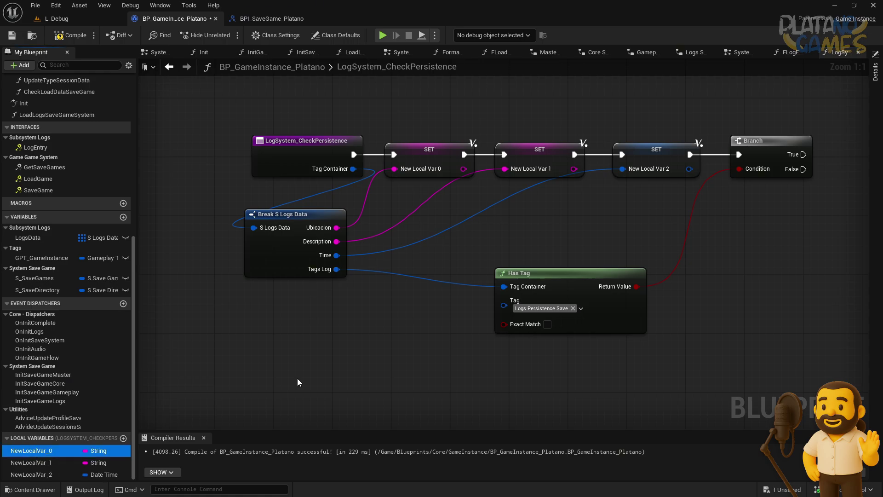
text(Ubicacion)
key(Return)
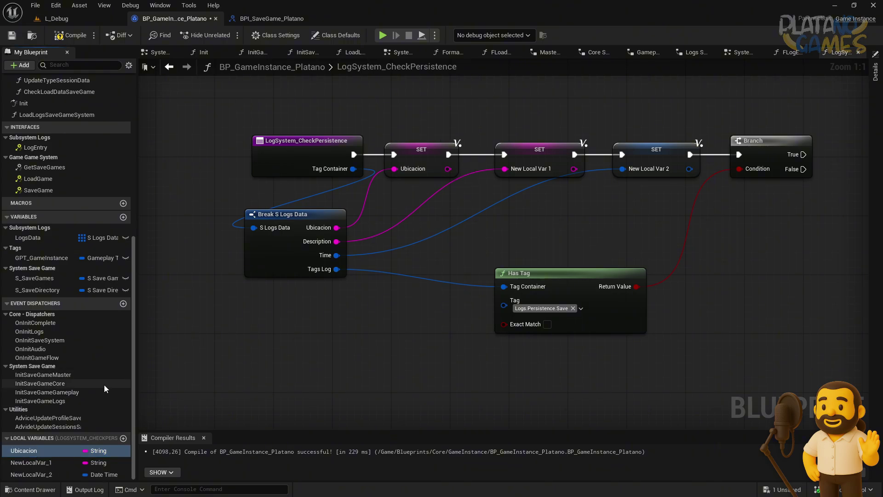
double_click(47, 462)
text(Descrip)
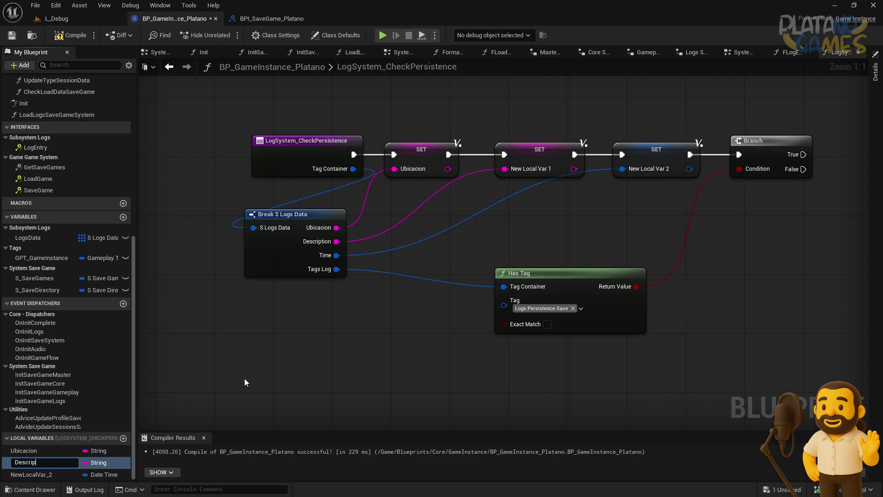
text(cion)
key(Return)
key(Down)
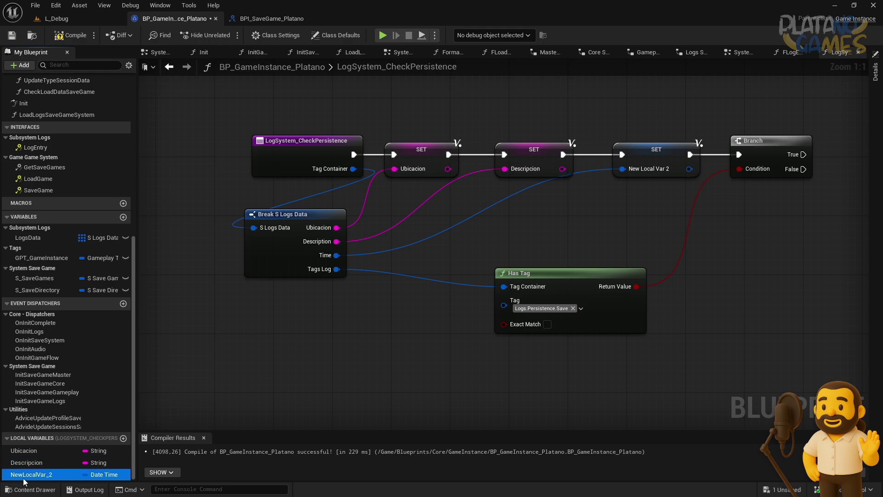
key(F2)
text(tie)
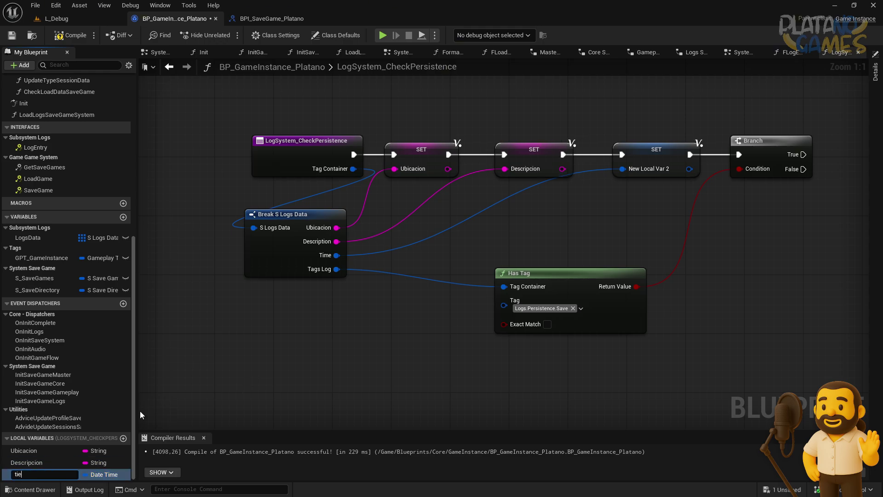
key(BackSpace)
text(Tiempo)
key(Return)
- Move the function entry node left and review the whole function graph
right_drag(548, 268, 296, 307)
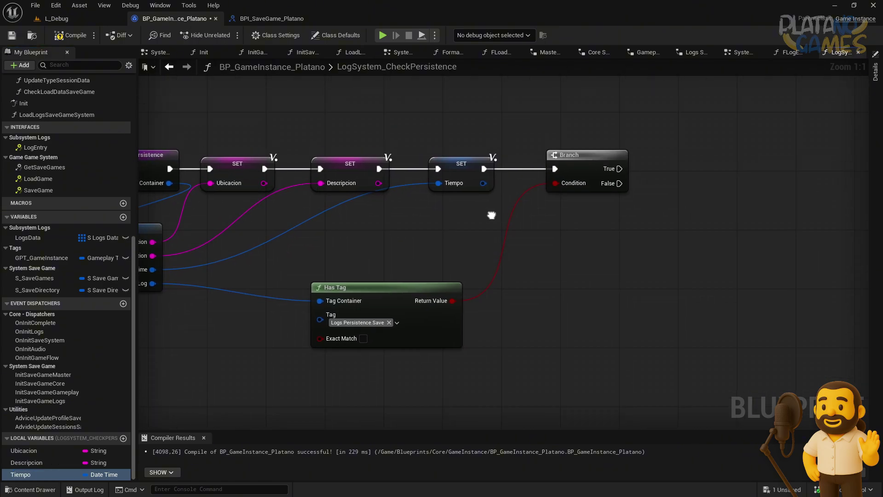
right_drag(400, 275, 732, 267)
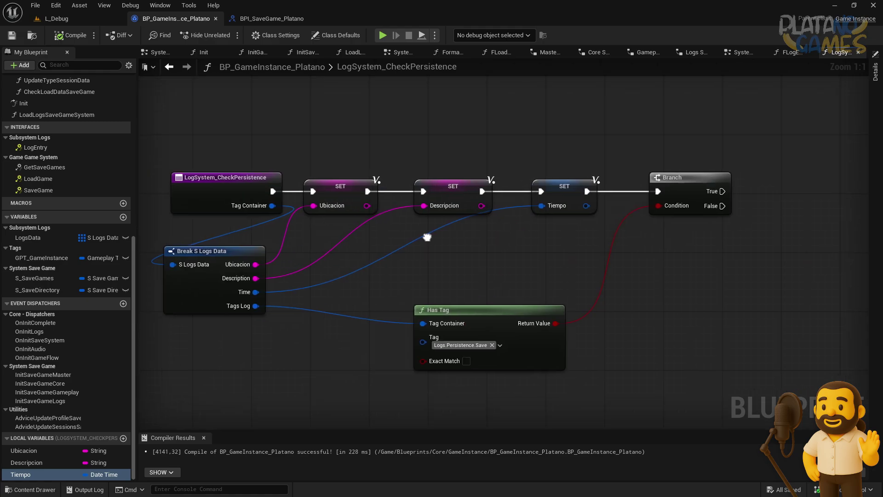
drag(465, 214, 273, 209)
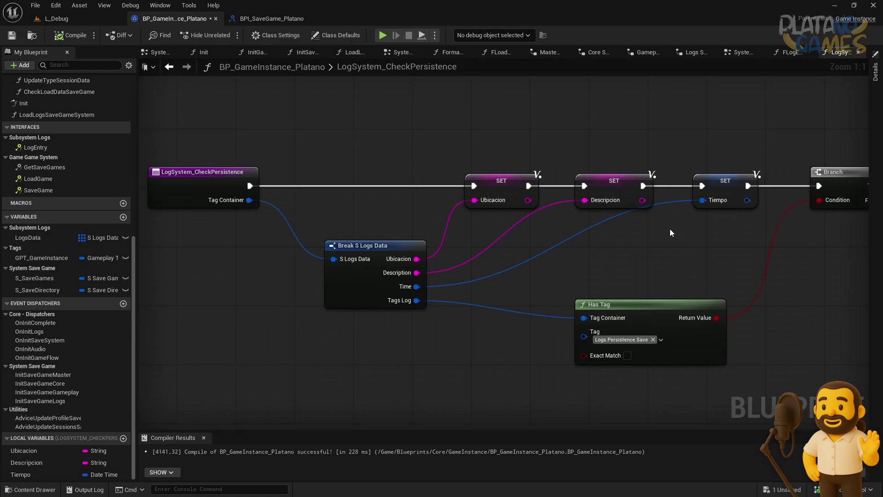
right_drag(670, 233, 148, 372)
scroll(147, 372, down, 5)
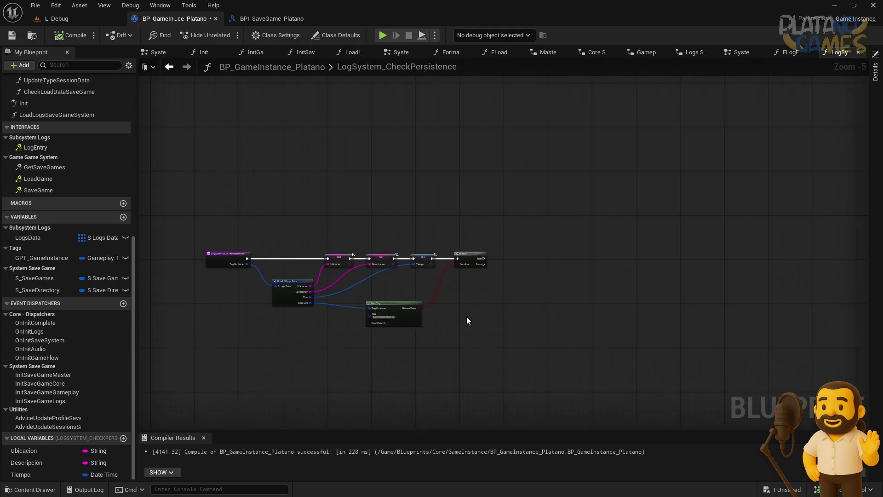
scroll(467, 320, up, 4)
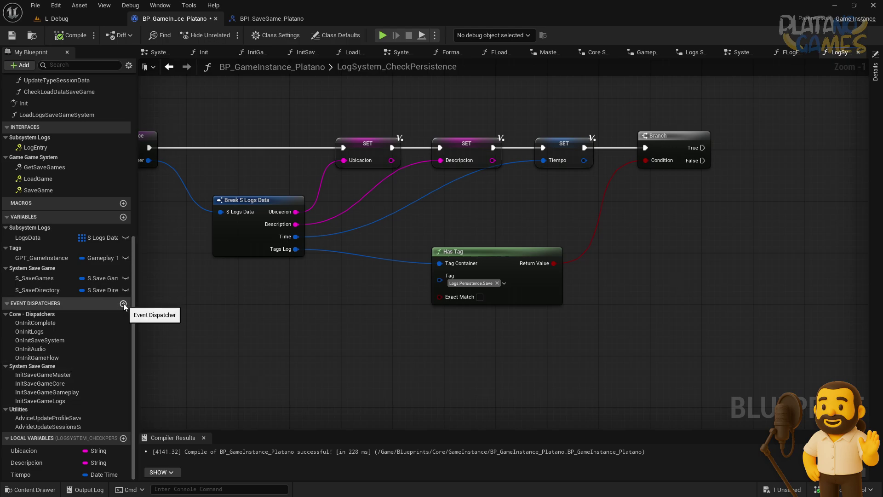
- Add a new event dispatcher named UpdateSaveGameLogsData
click(123, 304)
click(51, 436)
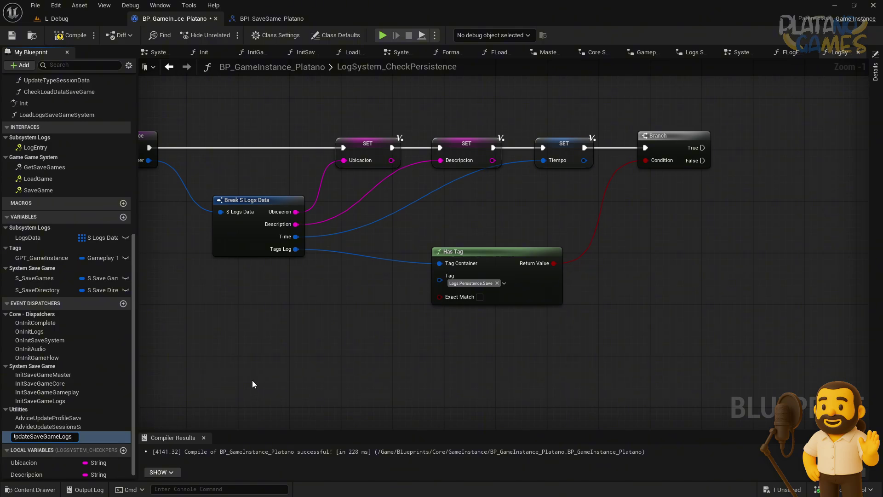
text(Data)
key(Return)
- Give the dispatcher a String input named Data
click(876, 71)
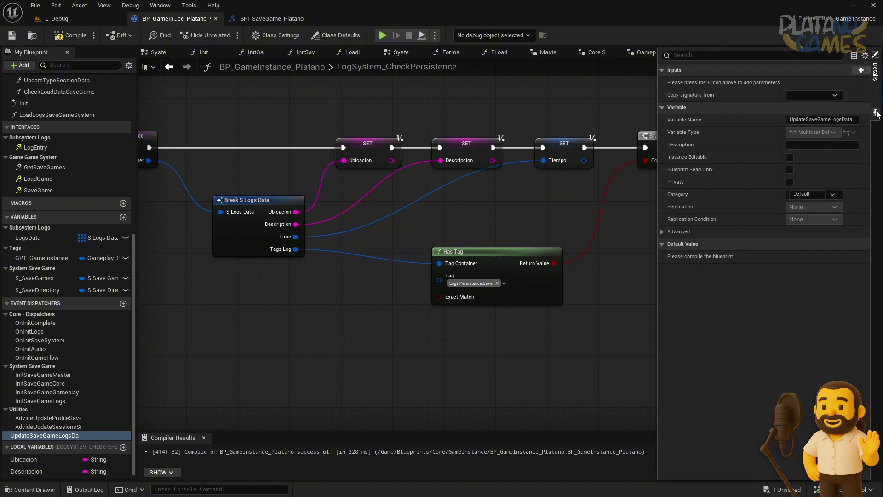
click(861, 70)
click(806, 83)
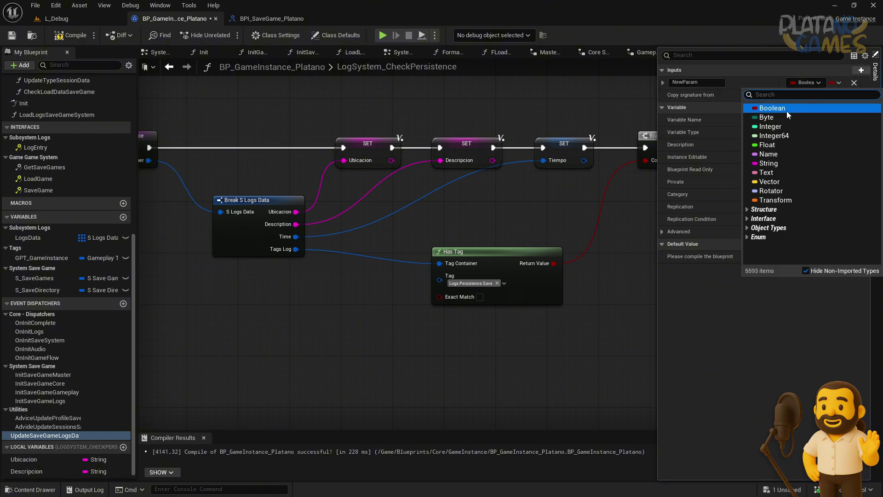
click(768, 163)
click(670, 82)
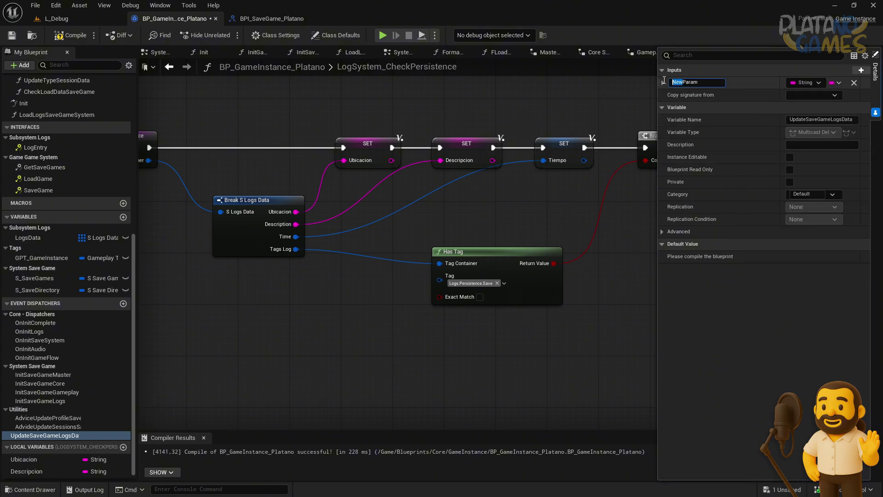
double_click(692, 84)
text(Da)
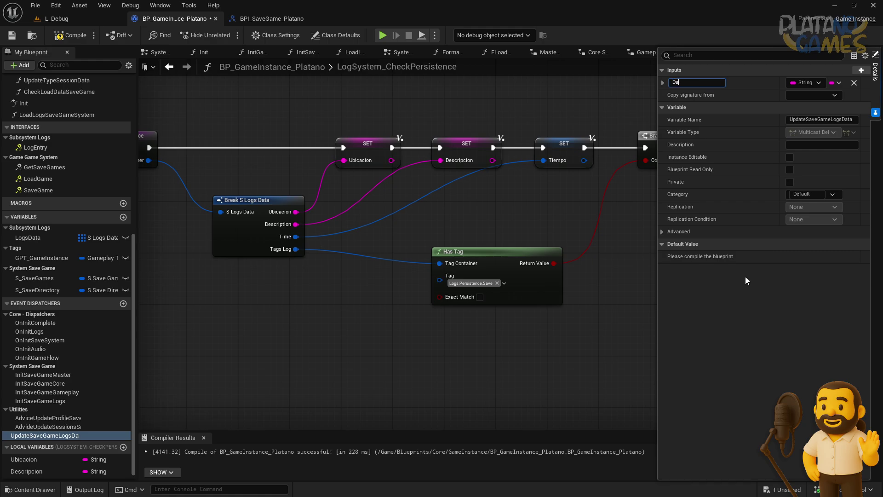
text(ta)
key(Return)
- Place a Call UpdateSaveGameLogsData node after the Branch's True output
right_drag(475, 341, 215, 393)
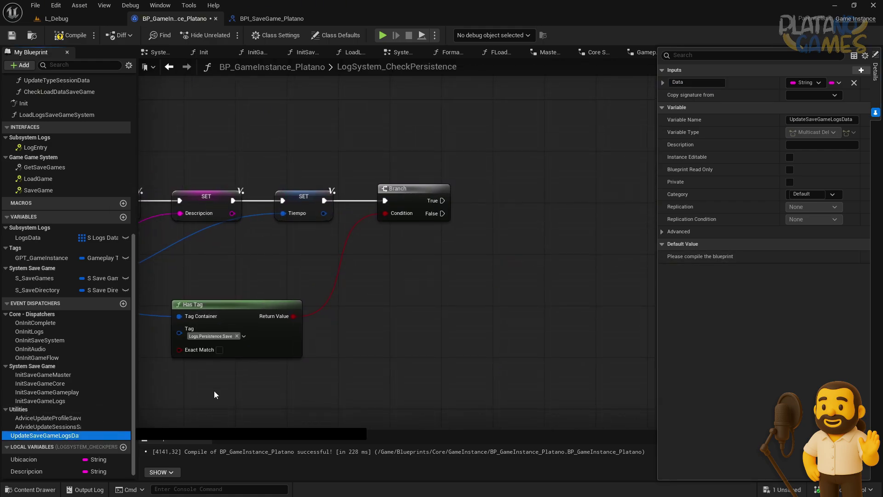
drag(45, 435, 514, 216)
click(515, 214)
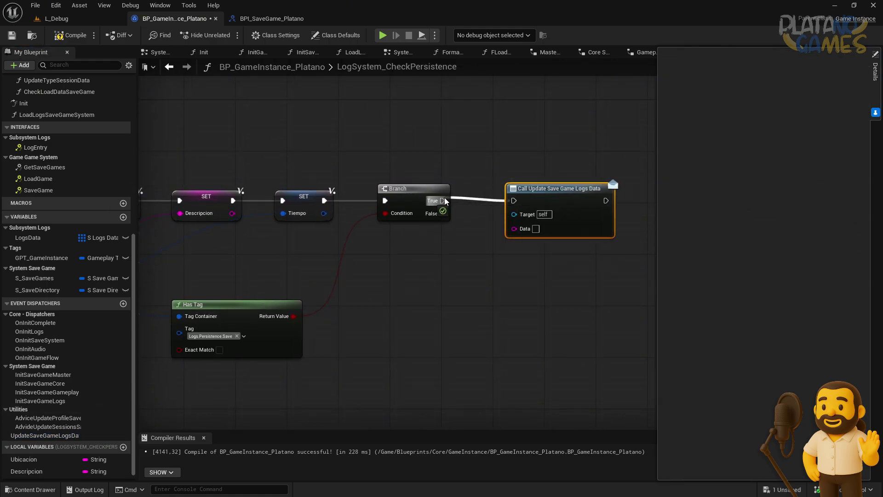
mouse_move(552, 188)
mouse_down()
mouse_move(632, 186)
mouse_move(605, 181)
mouse_up()
right_drag(484, 253, 572, 248)
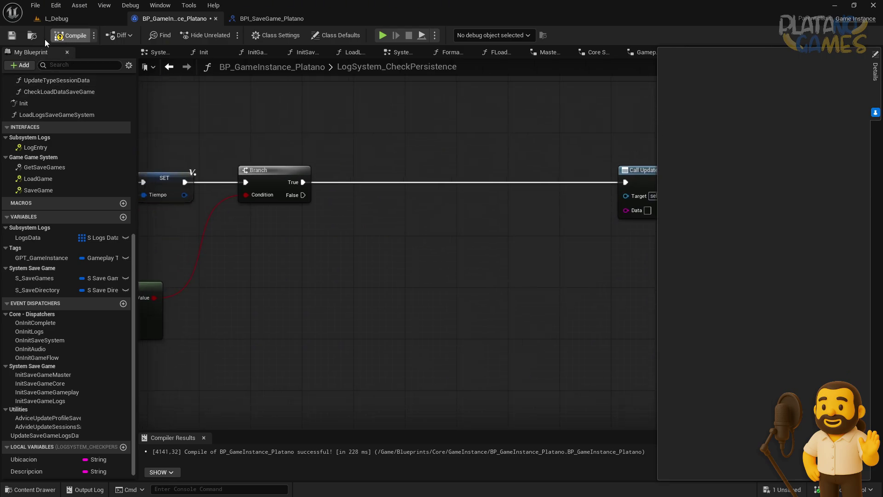
- Compile the blueprint and open the InirLogs function graph
click(64, 35)
click(201, 52)
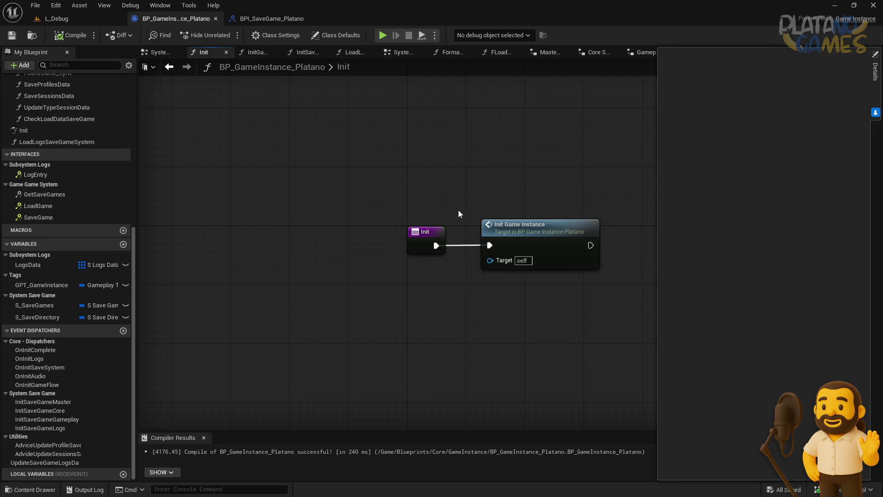
double_click(524, 224)
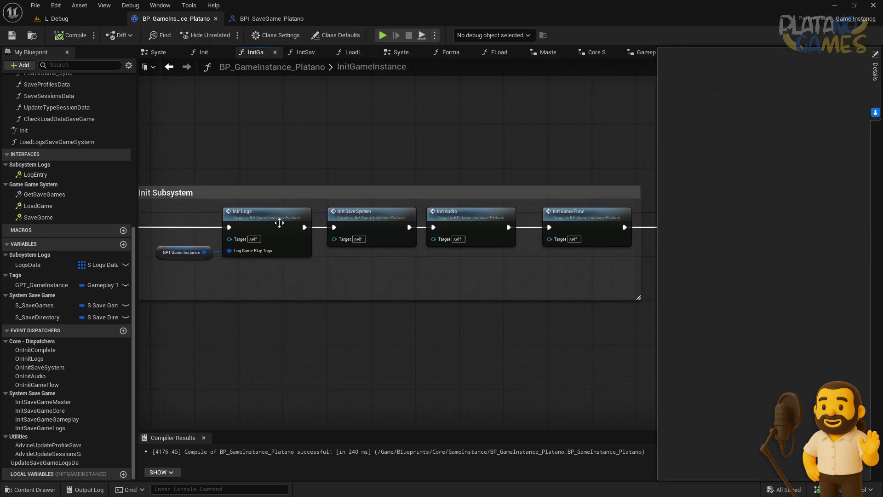
double_click(266, 222)
- Insert a Sequence after the InirLogs entry, keeping the existing logic on its second output
drag(243, 212, 237, 212)
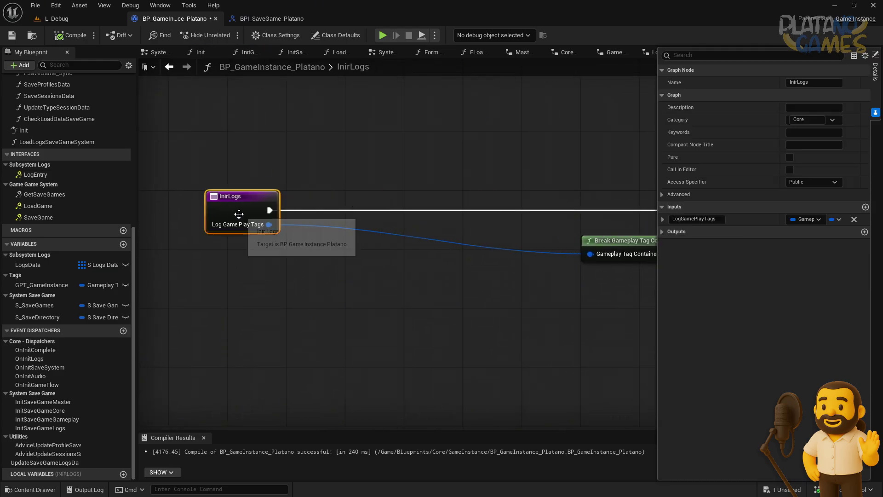
mouse_move(291, 210)
mouse_down()
mouse_move(378, 200)
mouse_move(362, 230)
mouse_up()
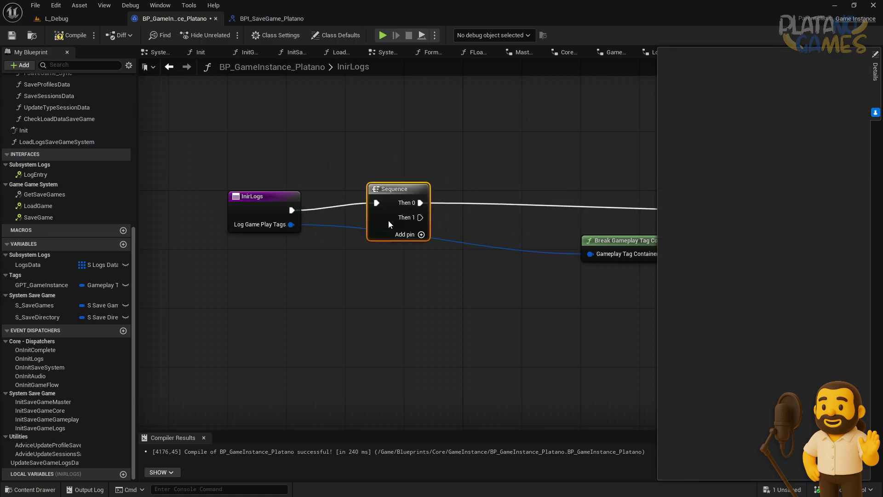
ctrl+drag(413, 210, 413, 224)
right_drag(520, 168, 346, 233)
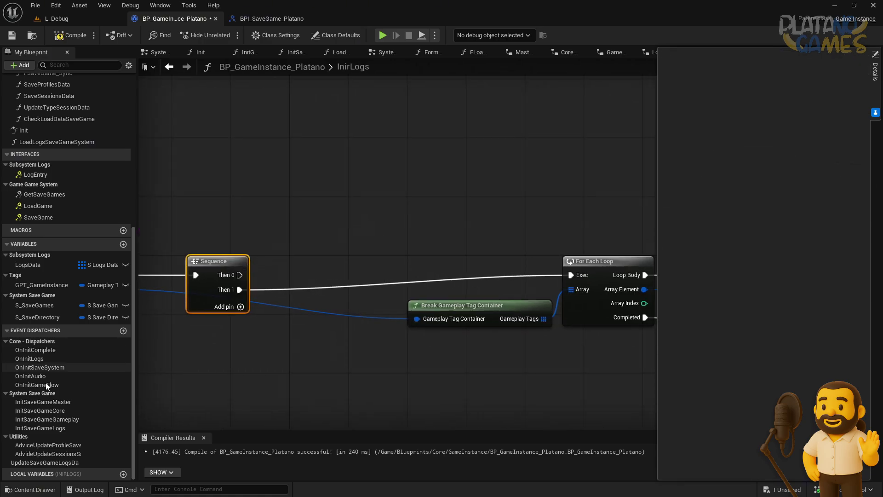
- Bind UpdateSaveGameLogsData from Then 0 and feed its Event pin a Create Event node
drag(44, 462, 380, 173)
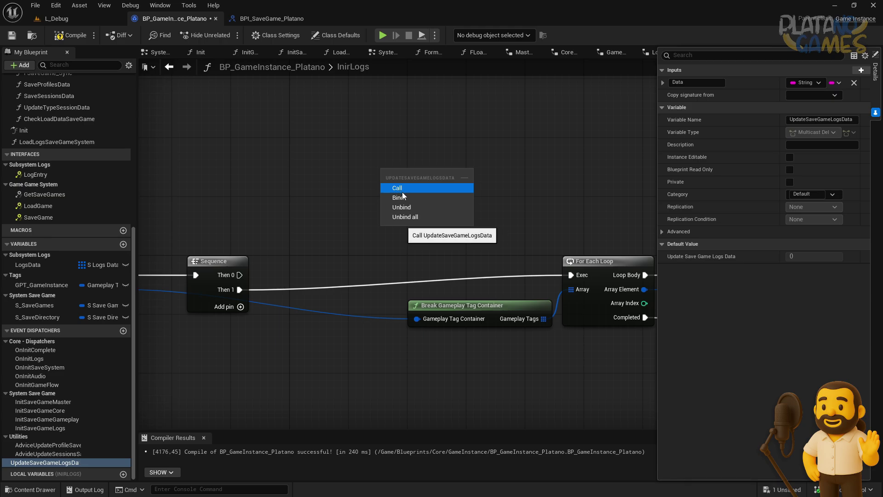
click(398, 198)
drag(240, 275, 387, 187)
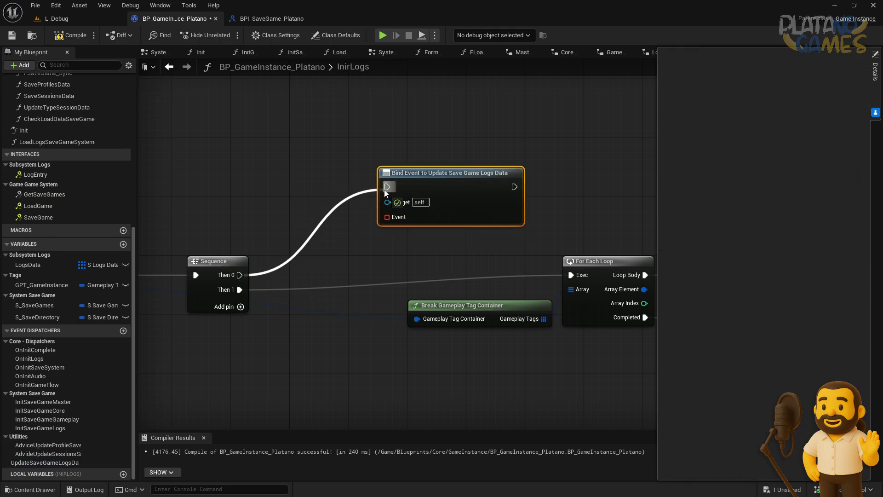
right_drag(418, 172, 369, 241)
drag(370, 242, 437, 140)
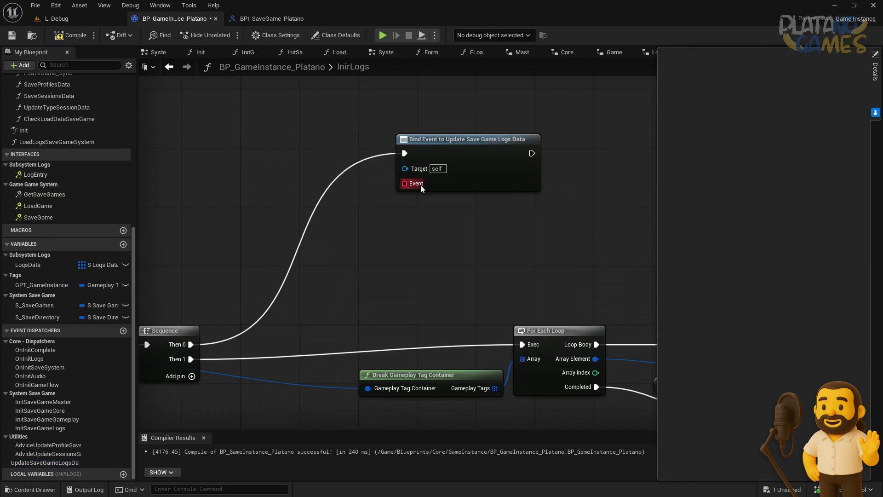
drag(404, 183, 380, 225)
click(414, 270)
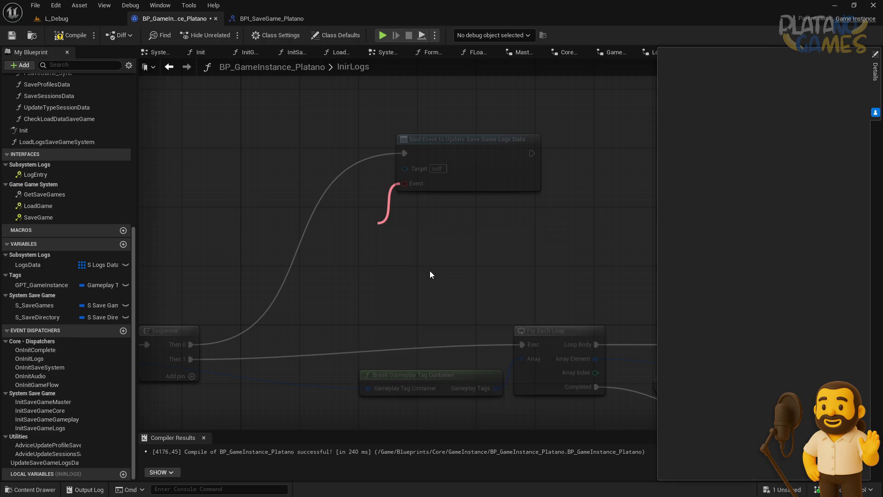